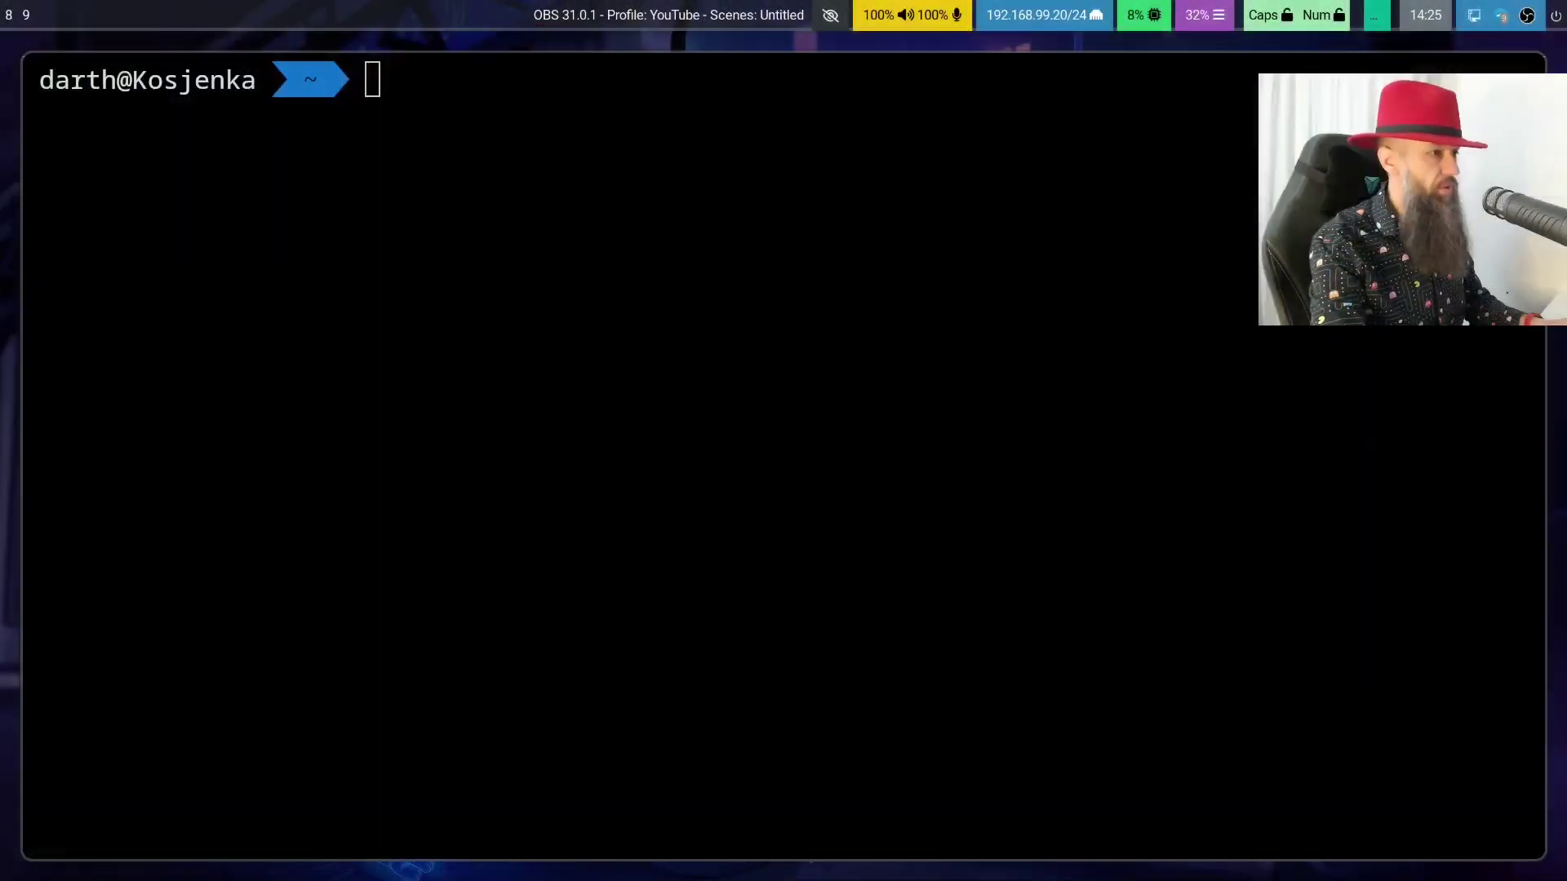
Step: Change into .config/hypr and list its hypridle.conf, hyprland.conf and hyprlock.conf files
click(416, 373)
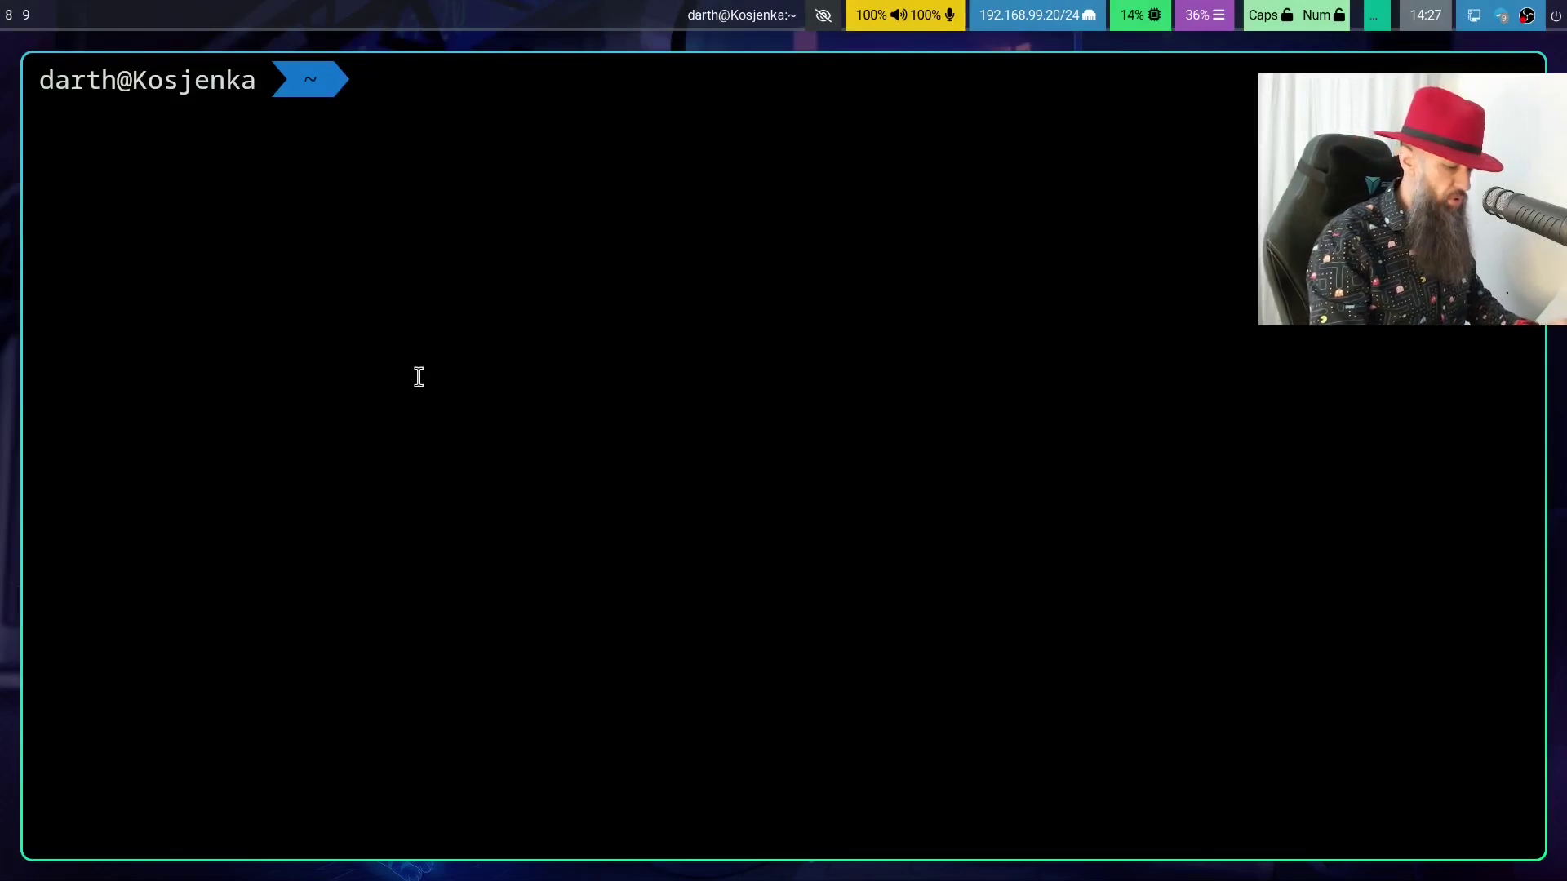
text(cd .config/)
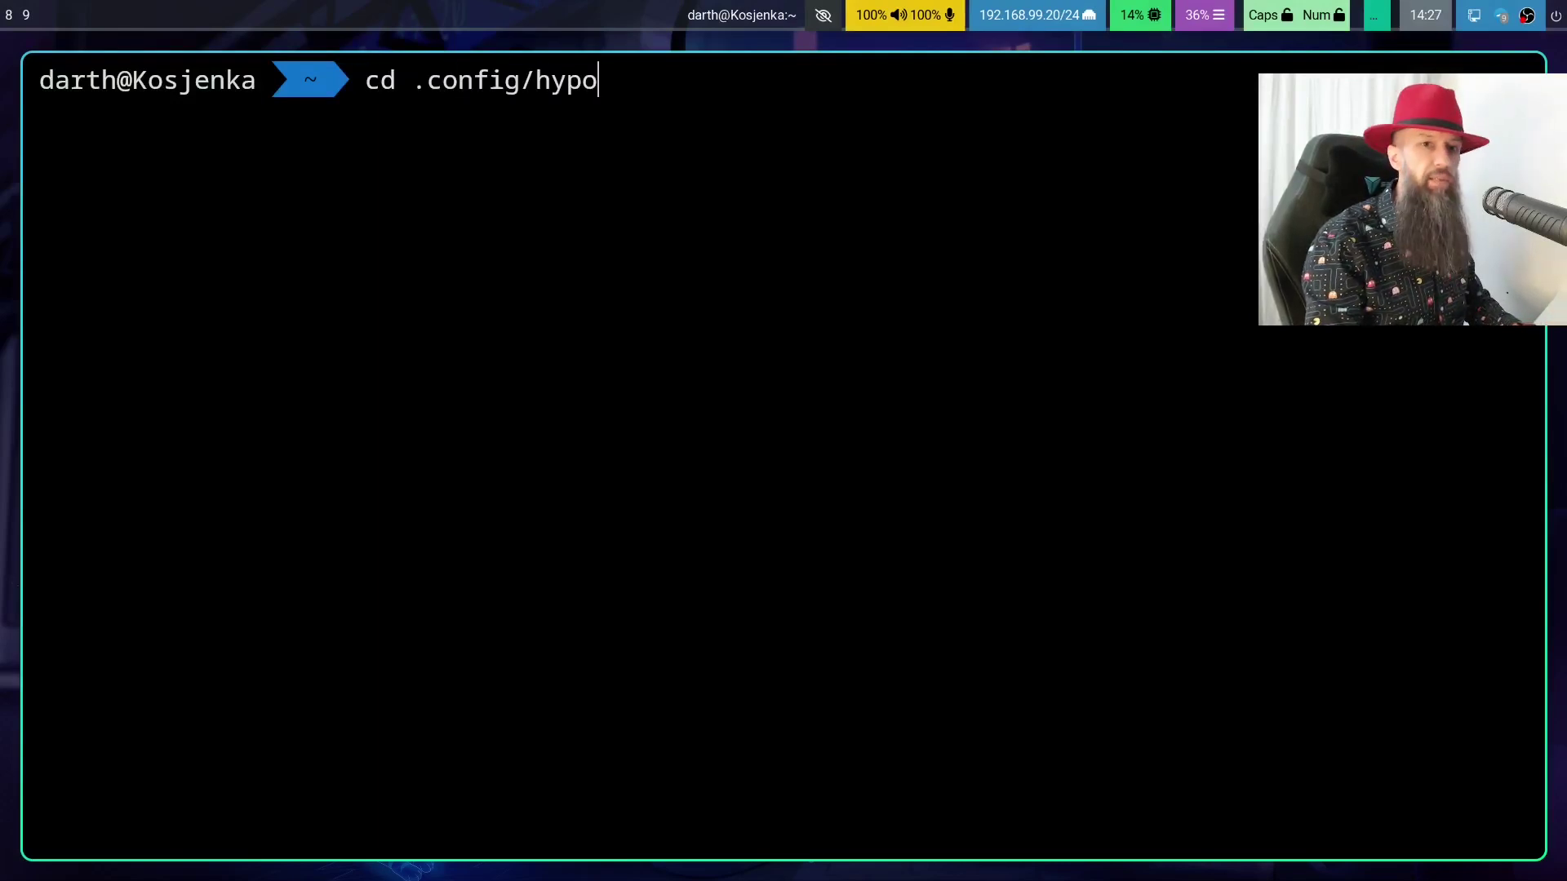
text(hypr/)
key(Return)
text(ls)
key(Return)
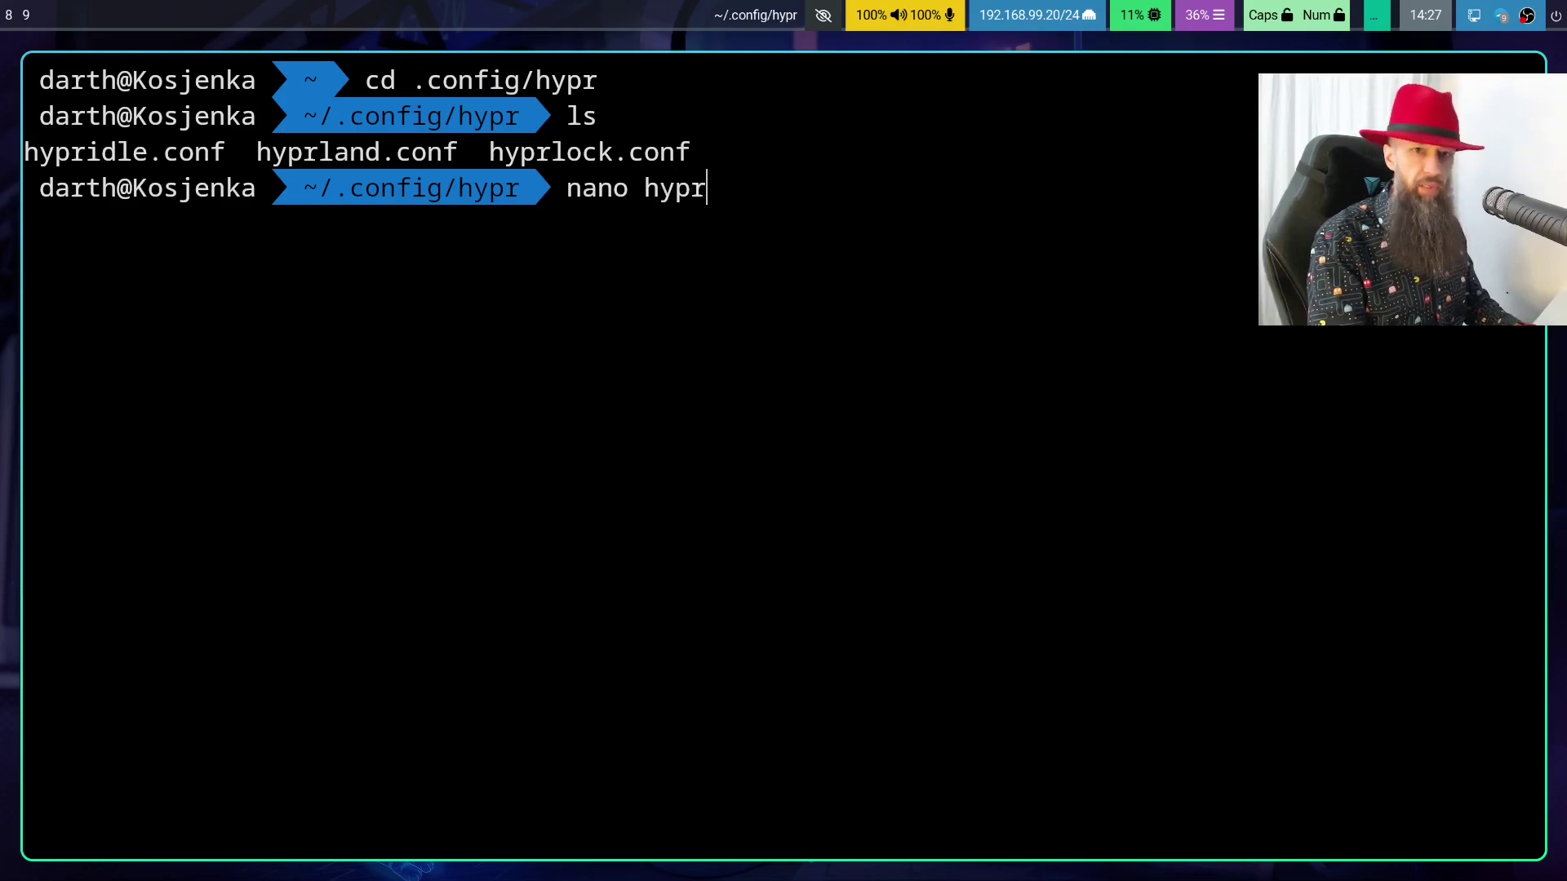
key(Tab)
text(i)
key(Tab)
key(Return)
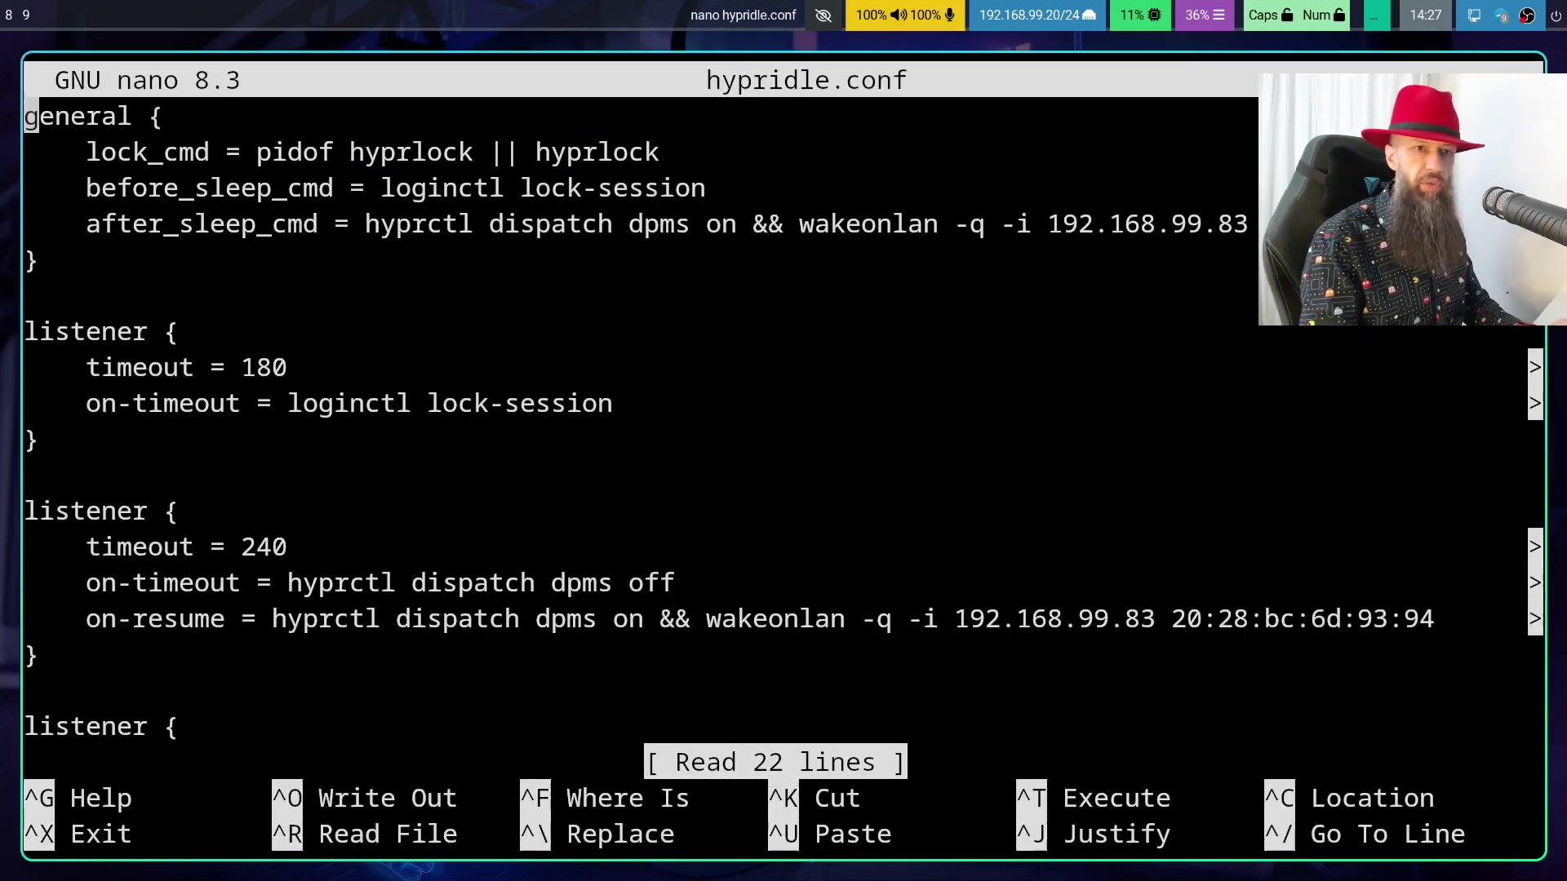
key(Down)
key(Down)
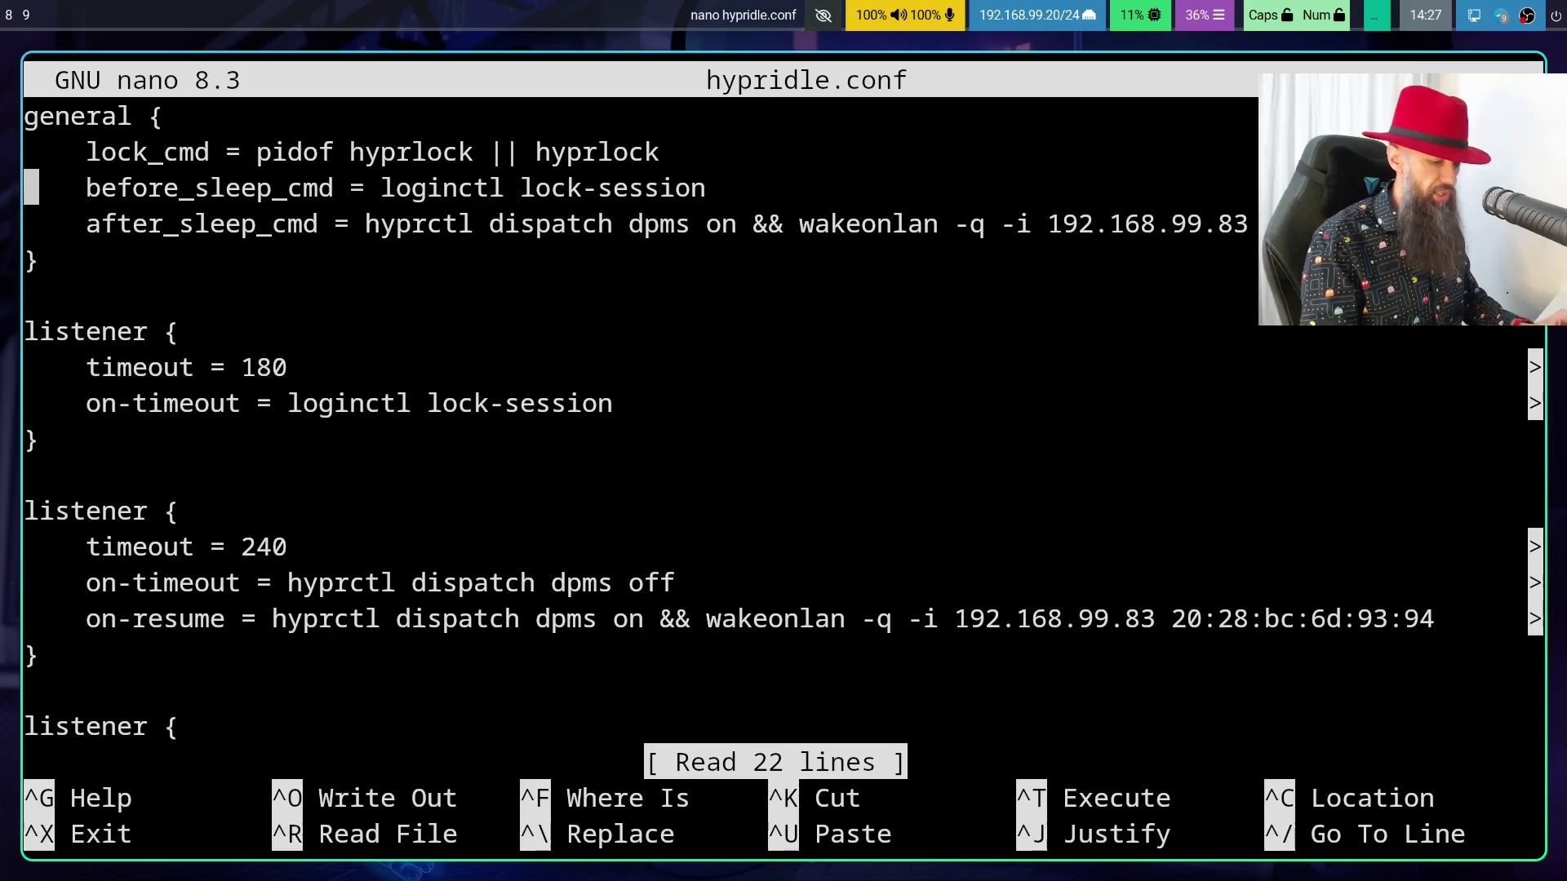
key(ctrl+minus)
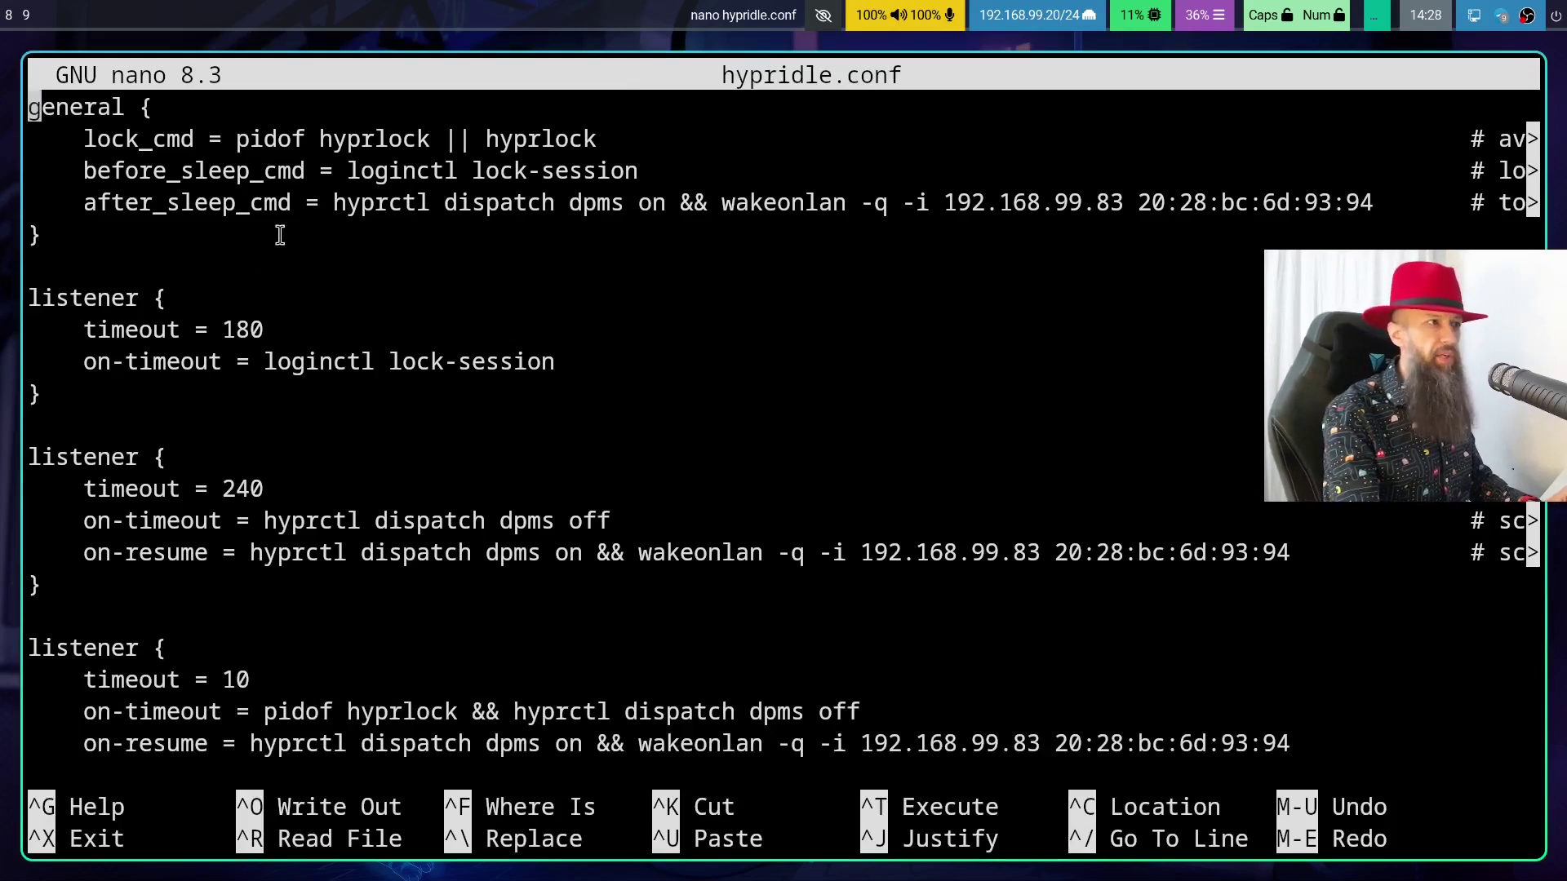
drag(196, 143, 449, 174)
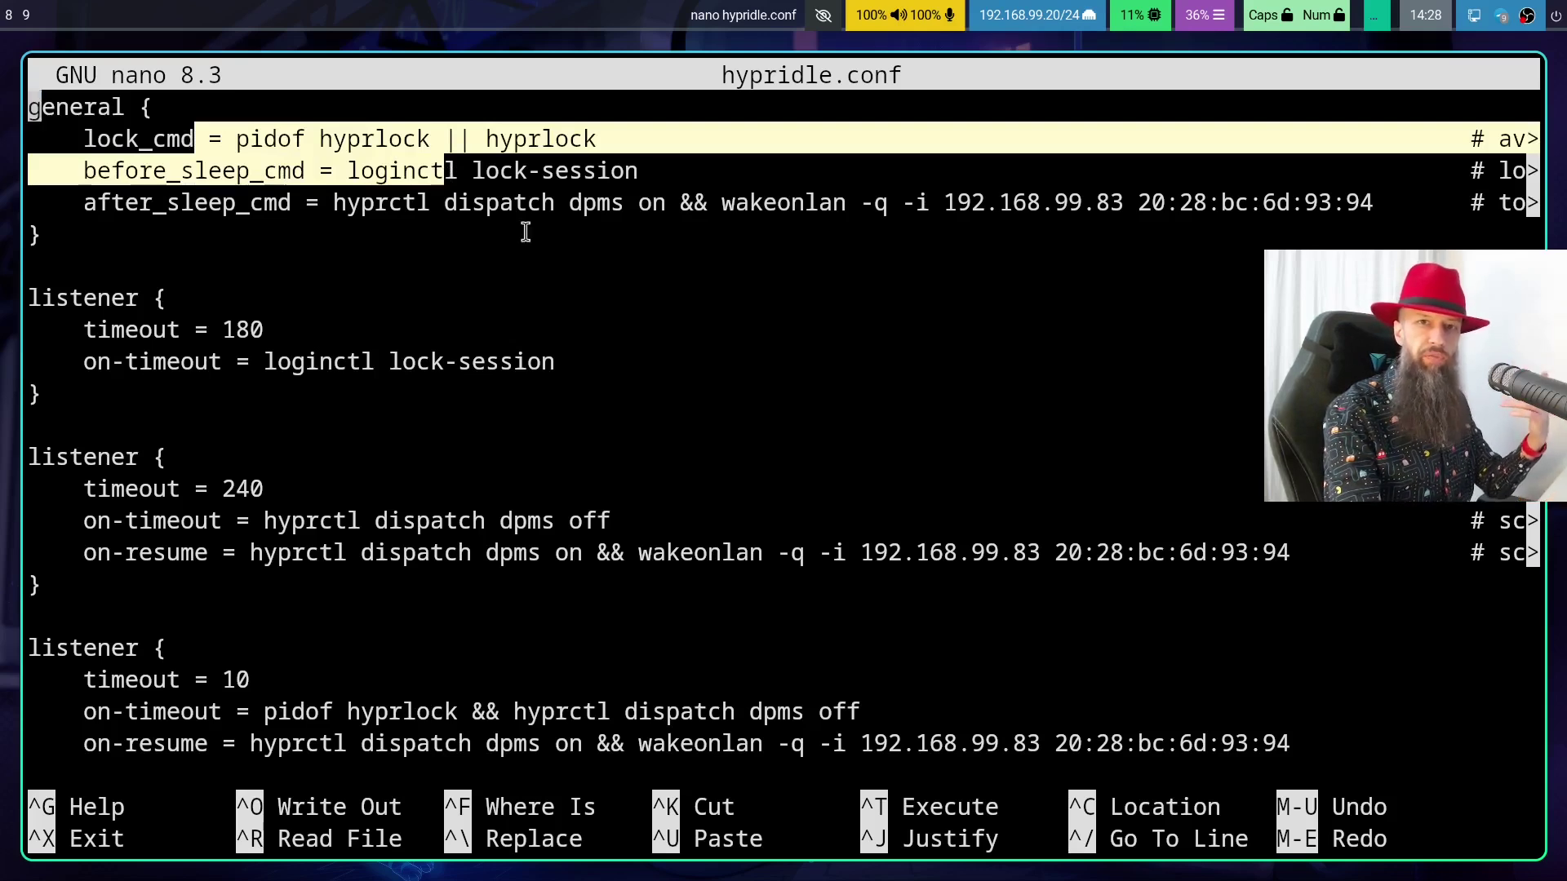
click(423, 169)
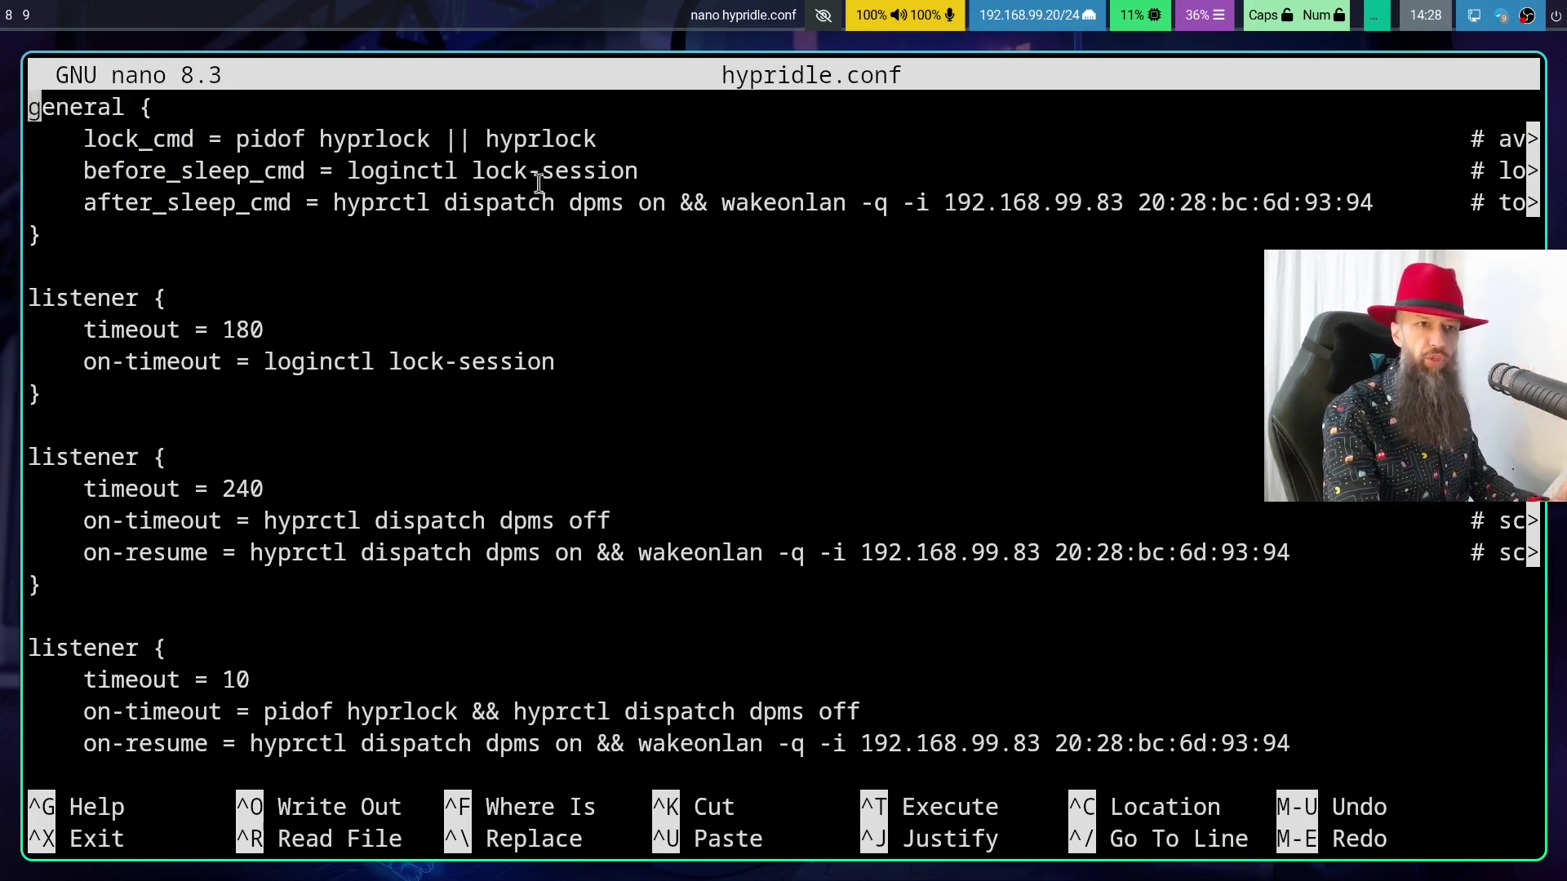
drag(121, 196, 36, 232)
click(416, 202)
drag(374, 202, 632, 208)
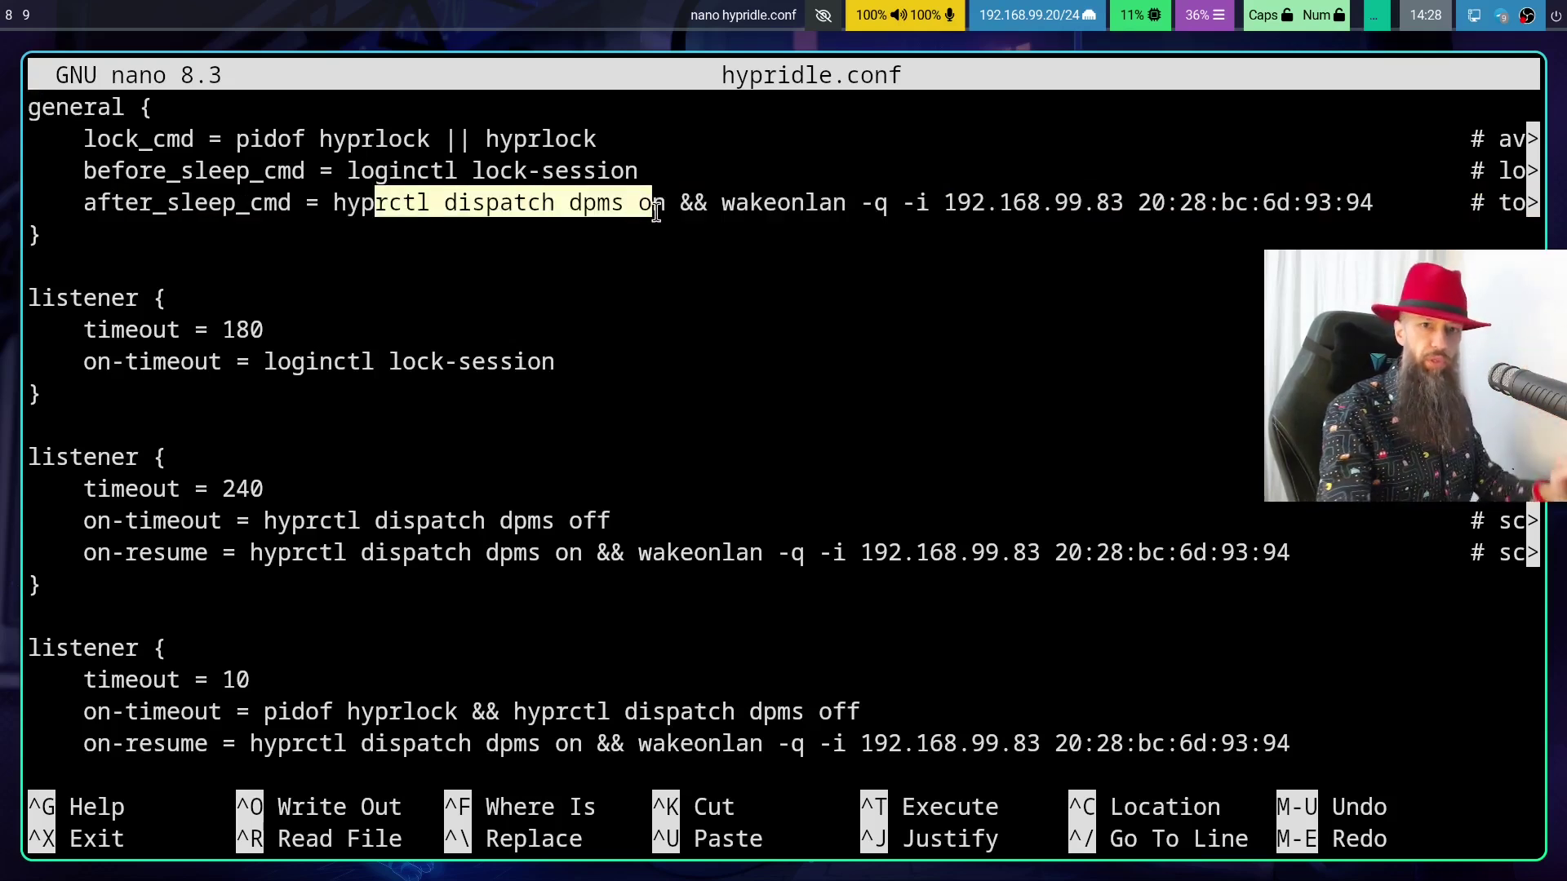
drag(720, 208, 1388, 208)
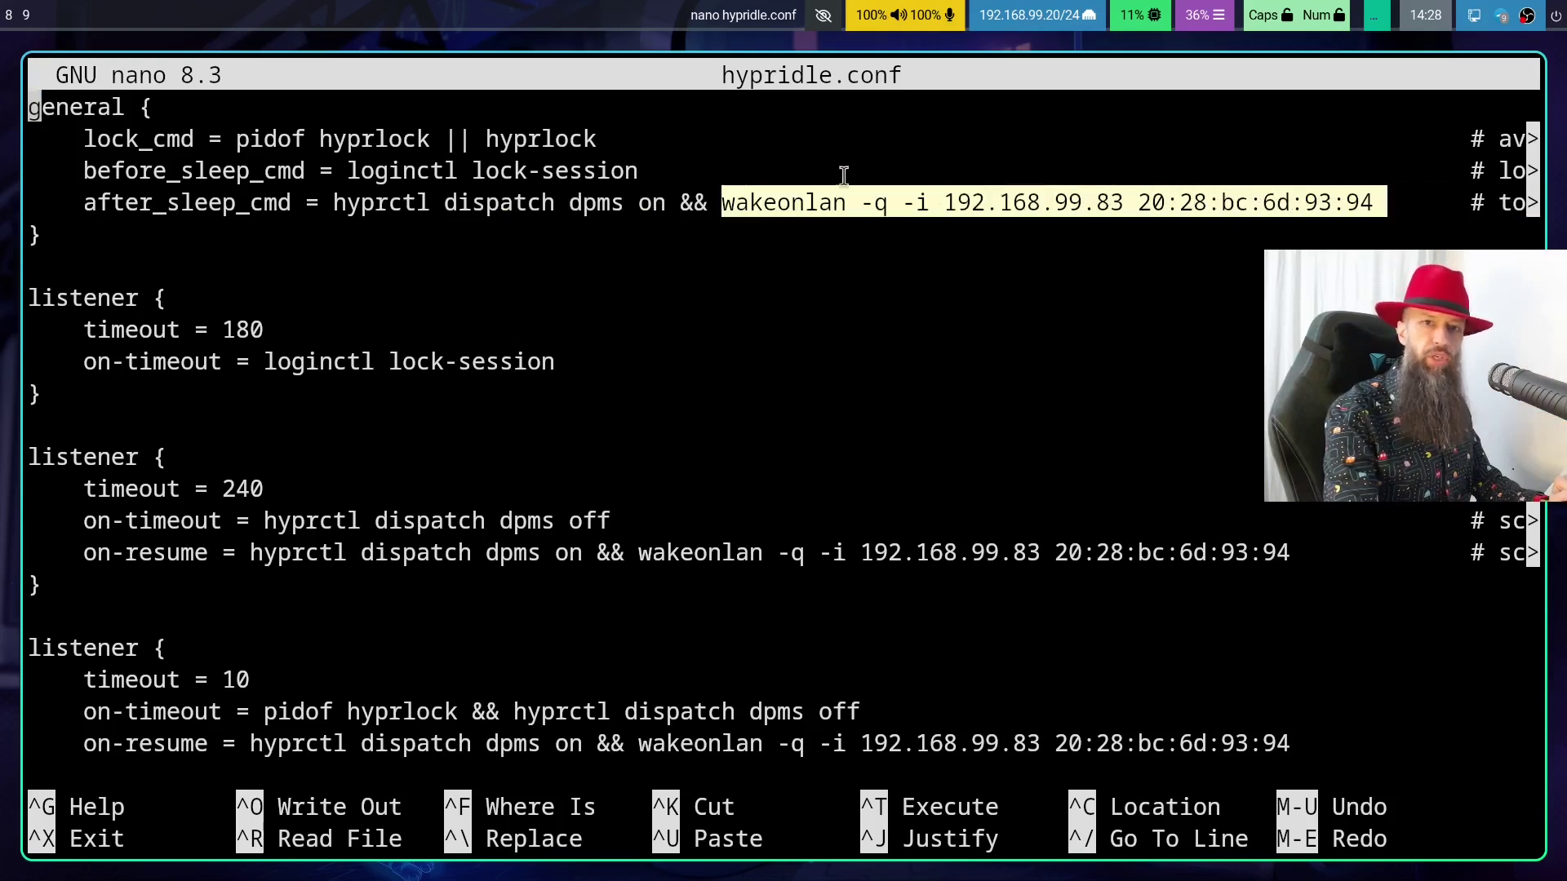
click(779, 196)
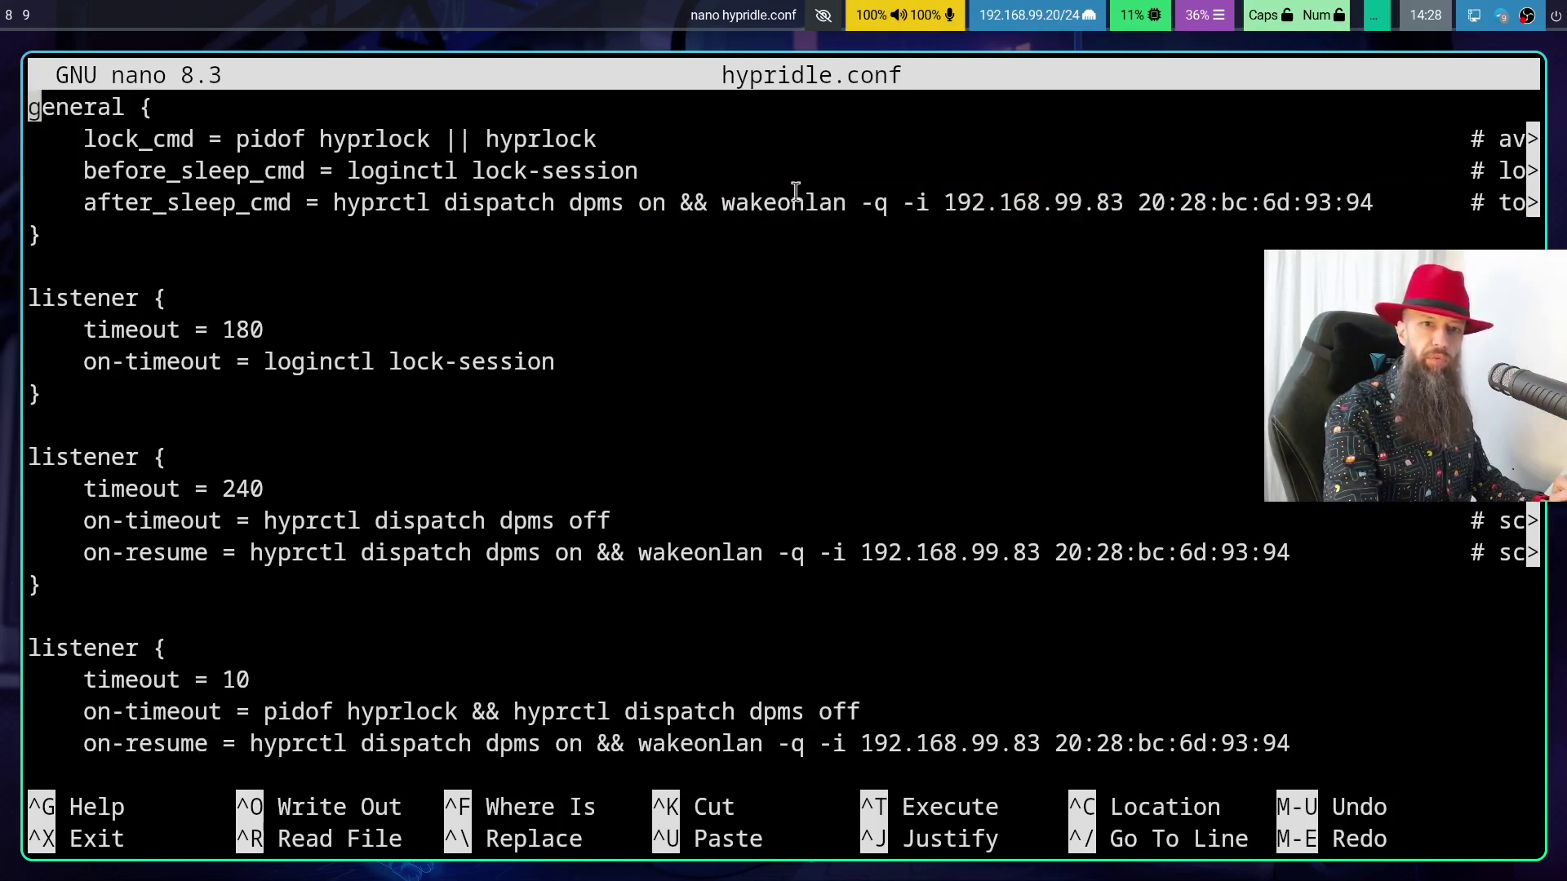
drag(763, 204, 841, 206)
Step: Exit nano and search the package repositories with pacman -Ss wakeonlan
key(ctrl+x)
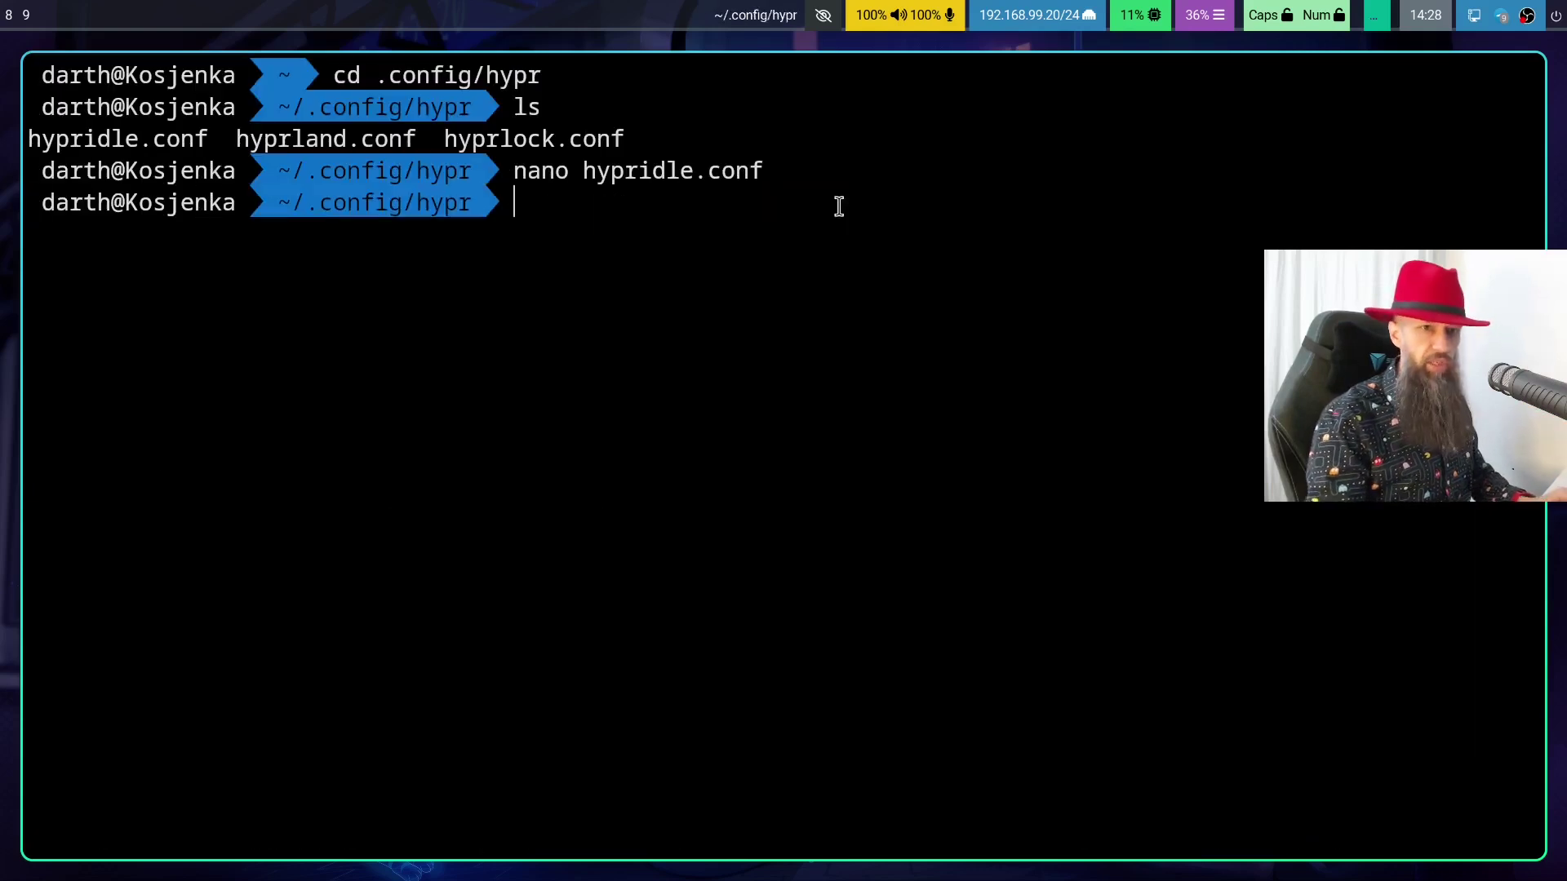
key(Return)
key(Return)
text(pacman -Ss)
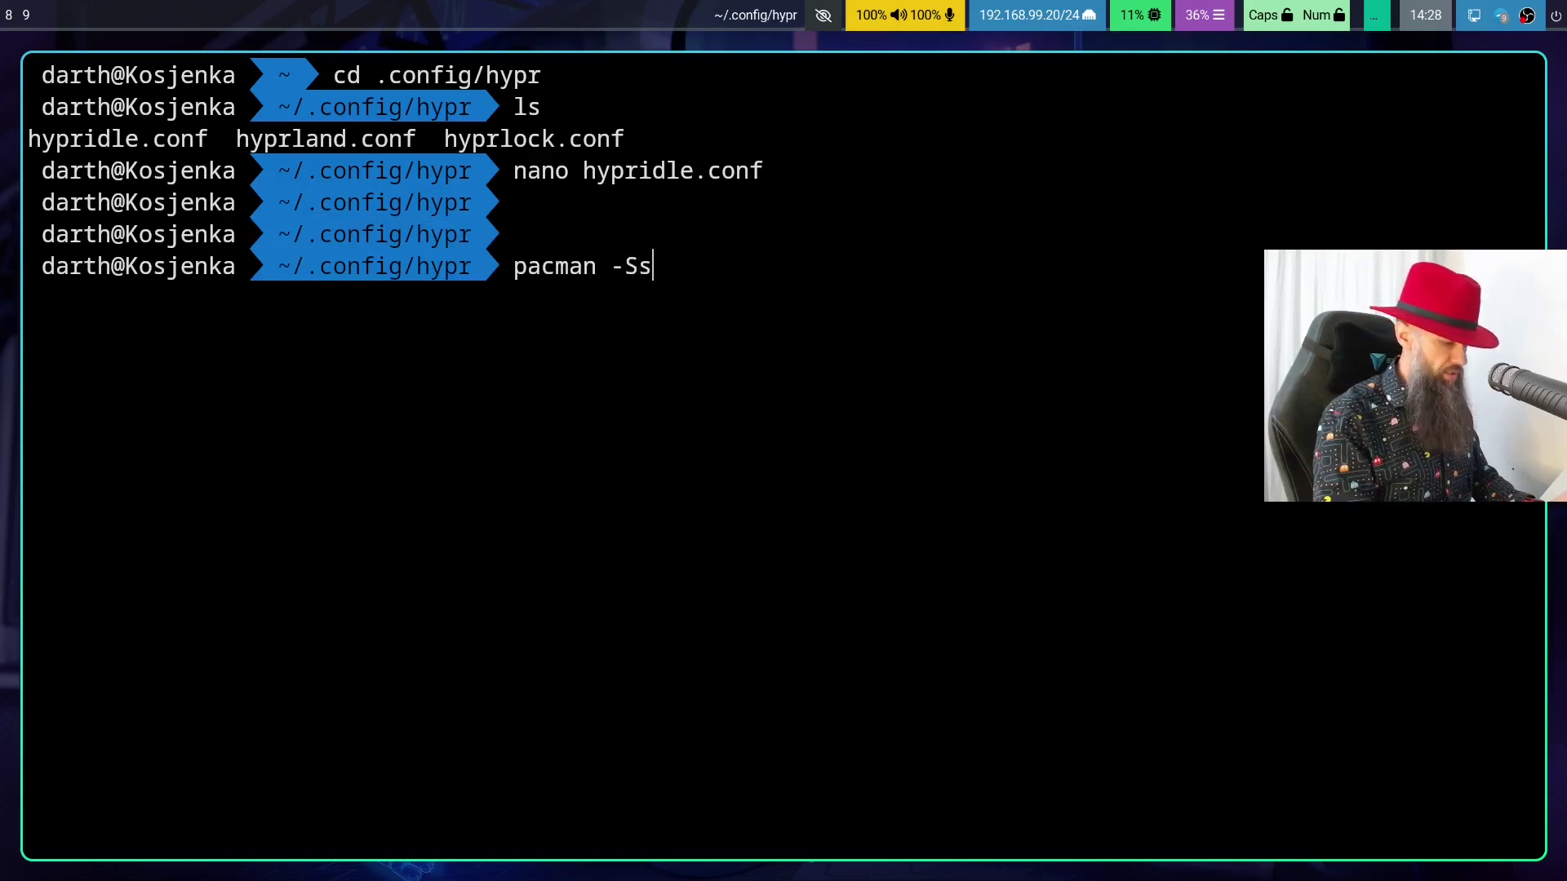
text( wakeonlan)
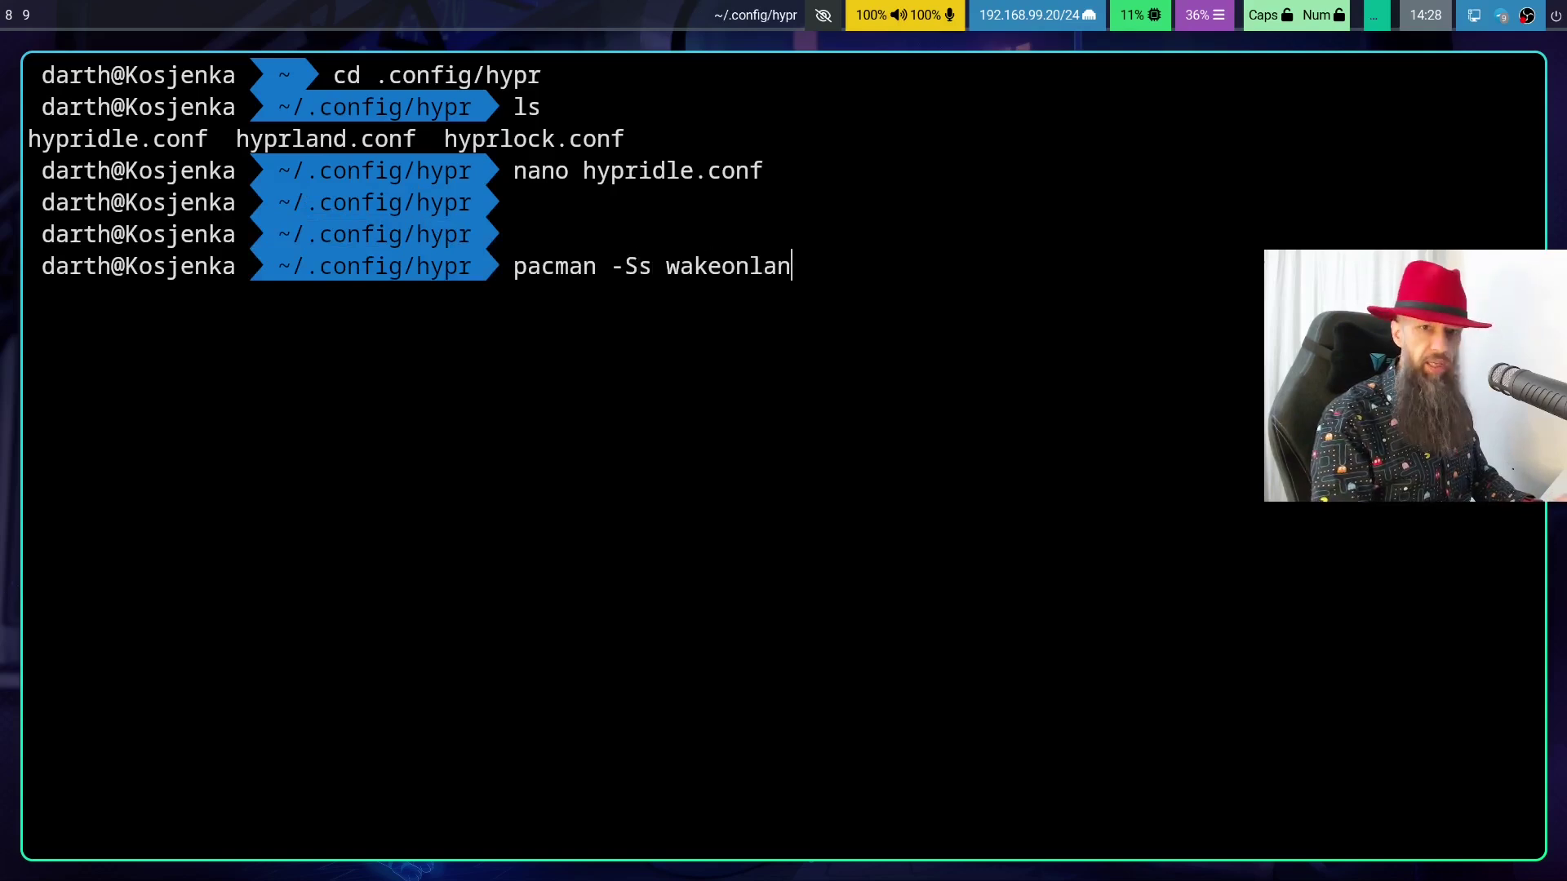
key(Return)
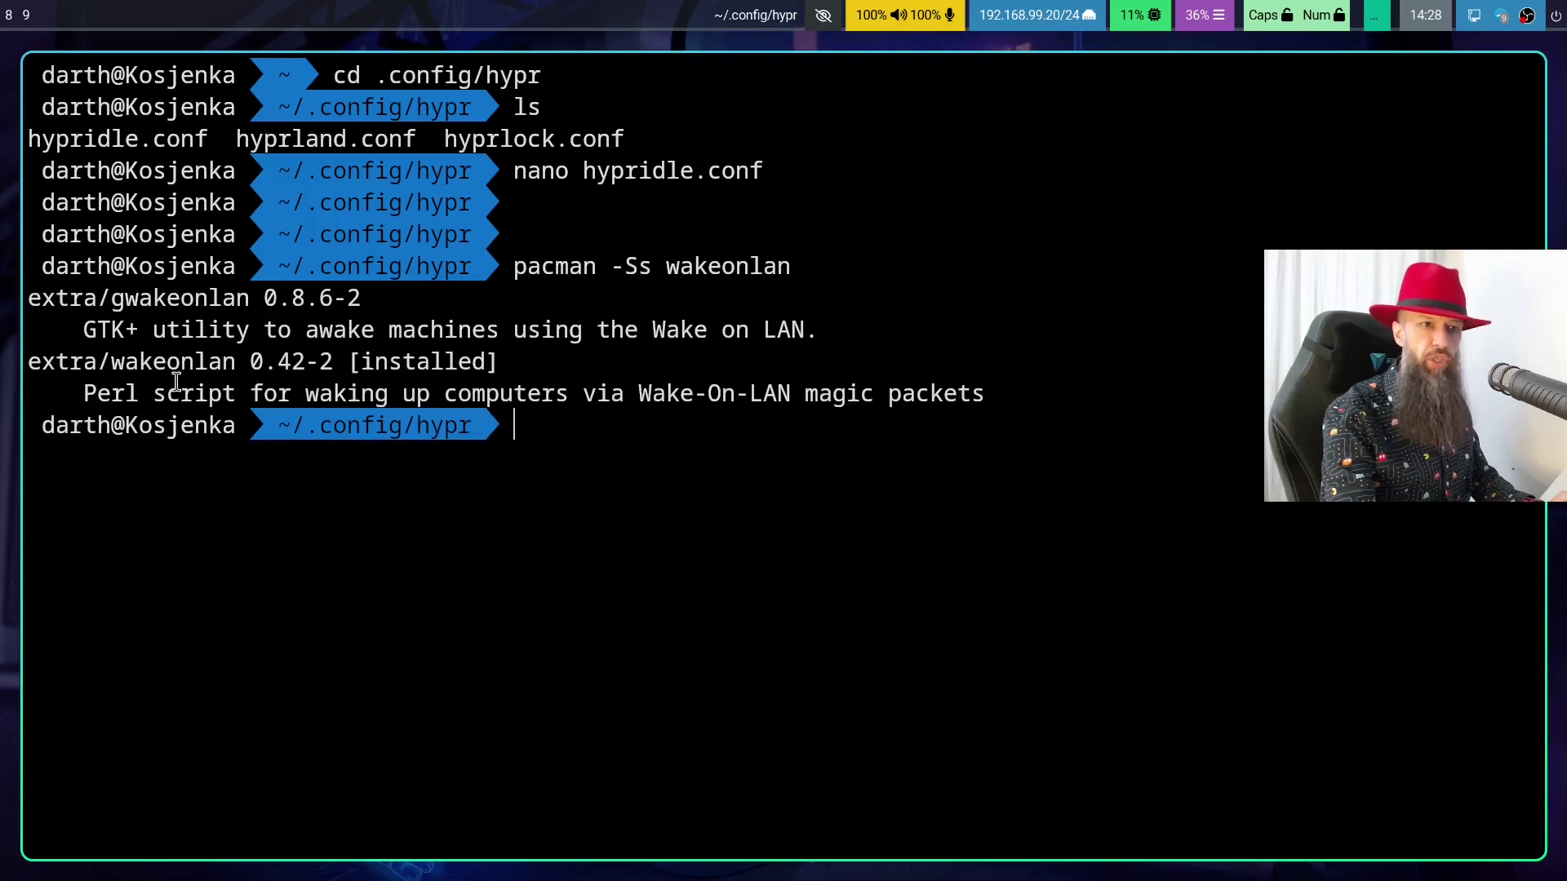
Step: Highlight the wakeonlan 0.42-2 result to show it is already installed
drag(110, 393, 934, 406)
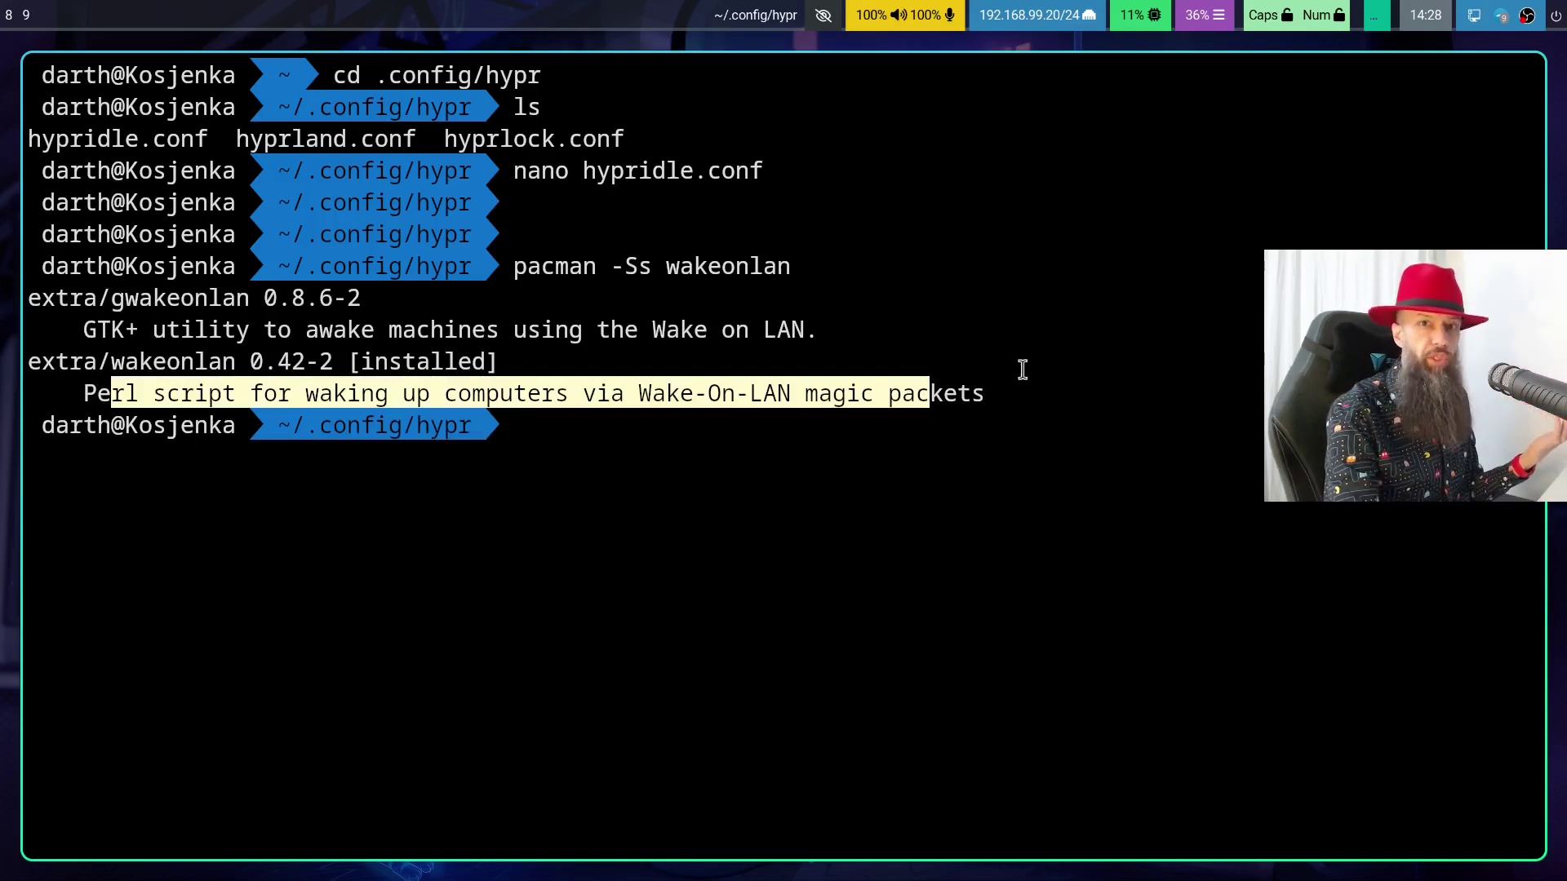
click(586, 417)
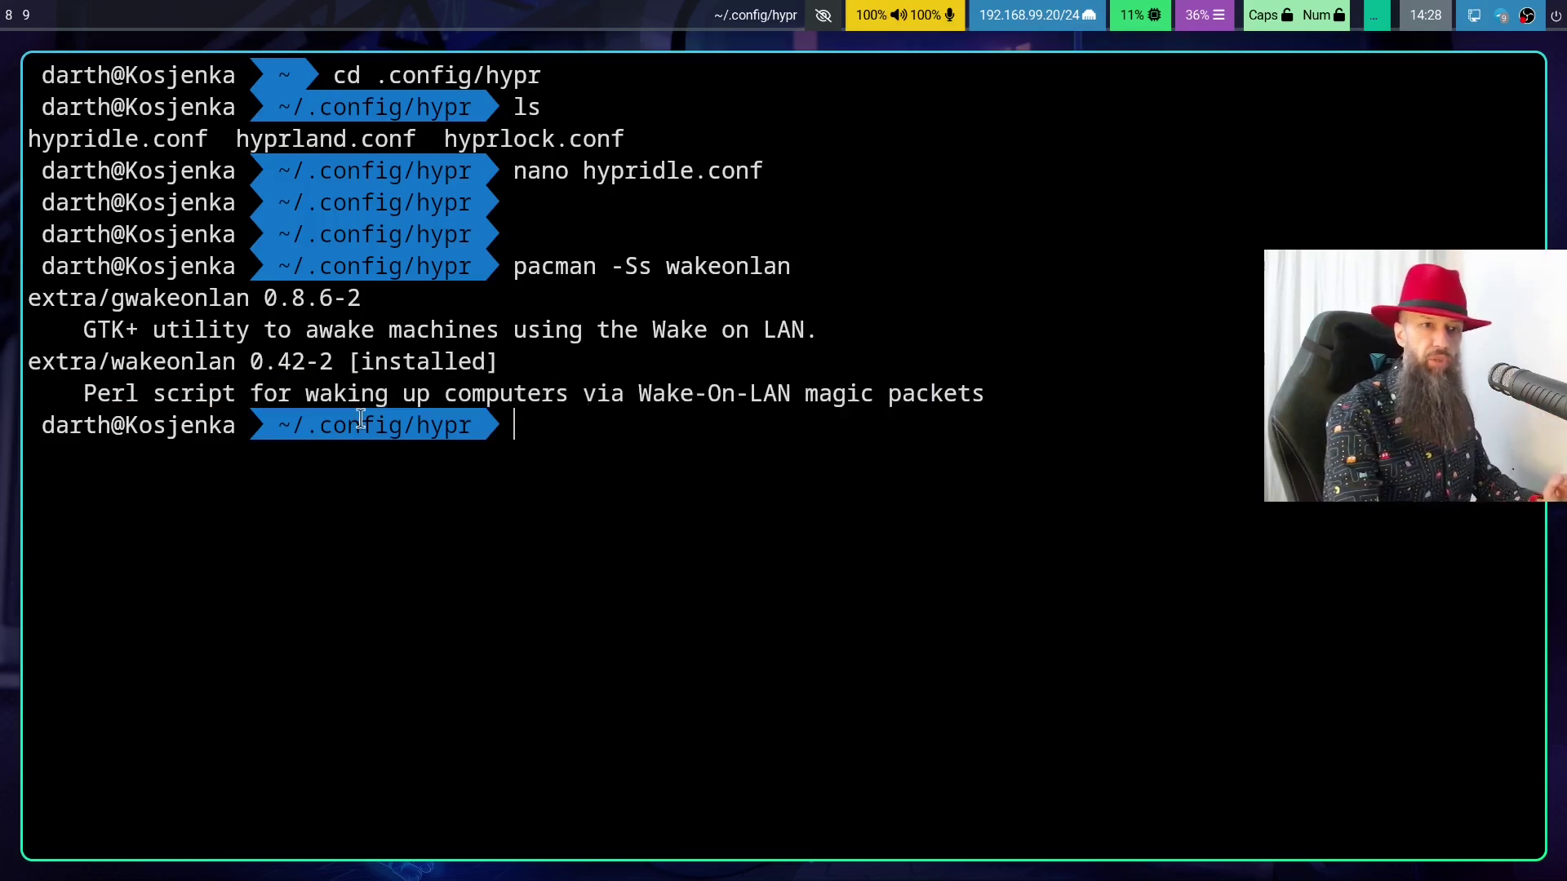
drag(98, 366, 222, 366)
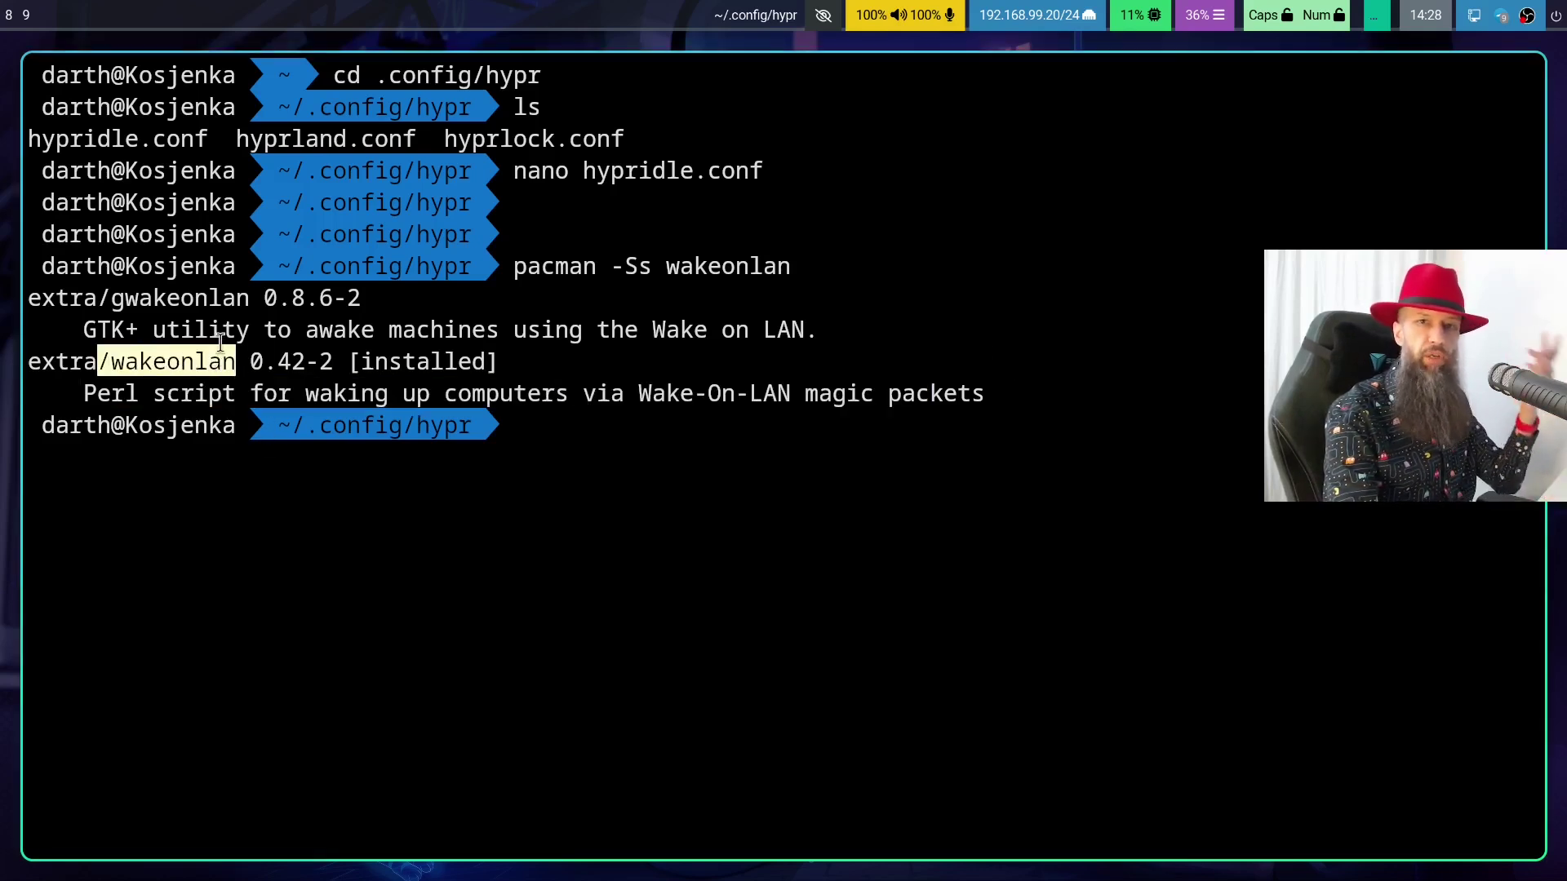
drag(111, 363, 237, 363)
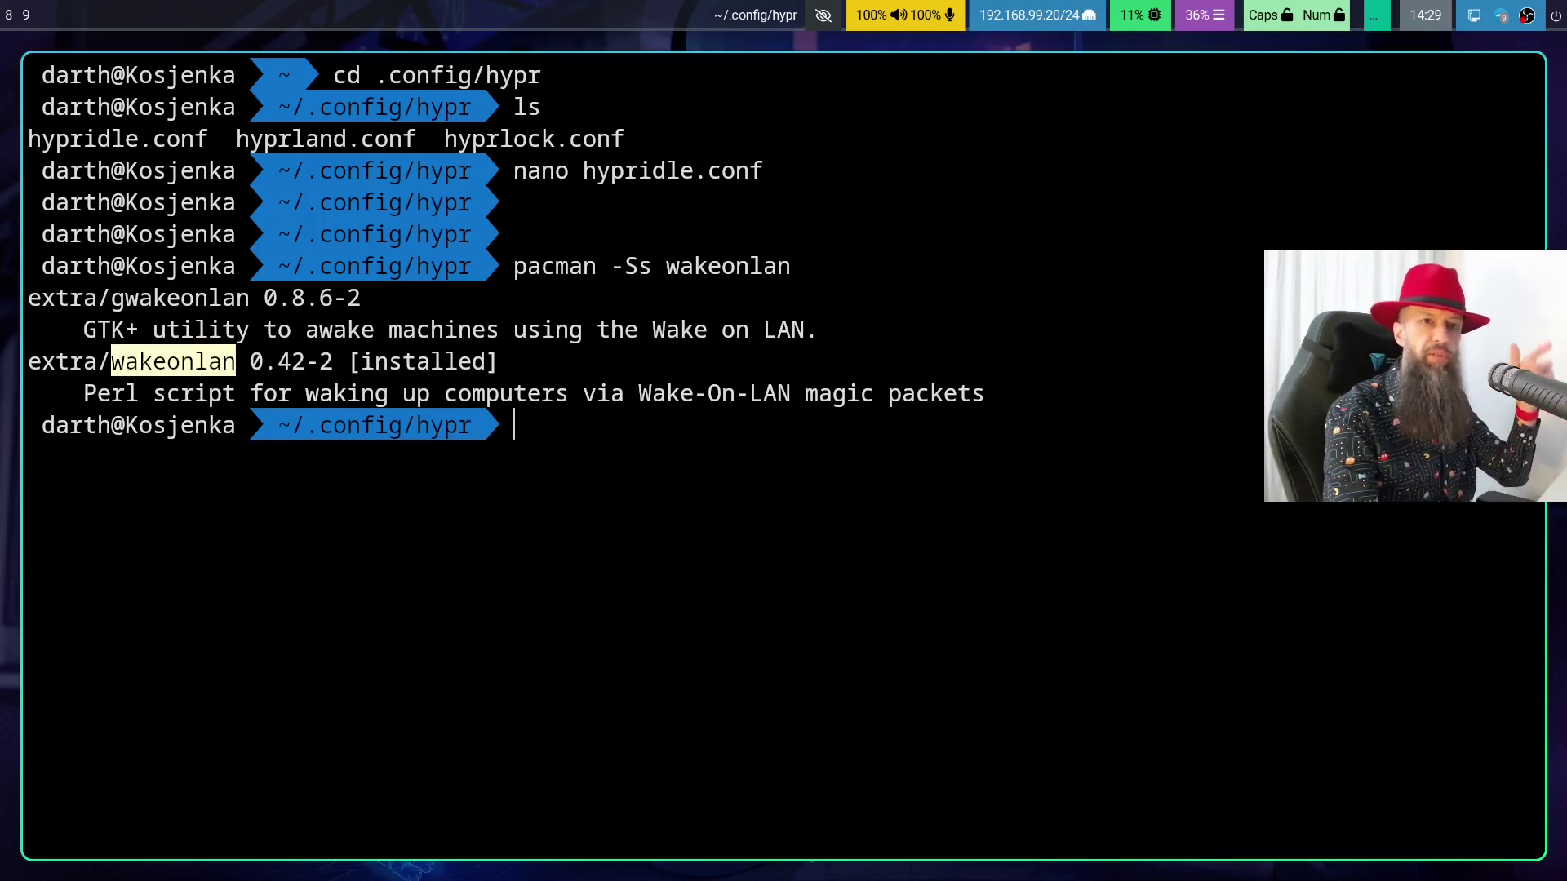
click(168, 350)
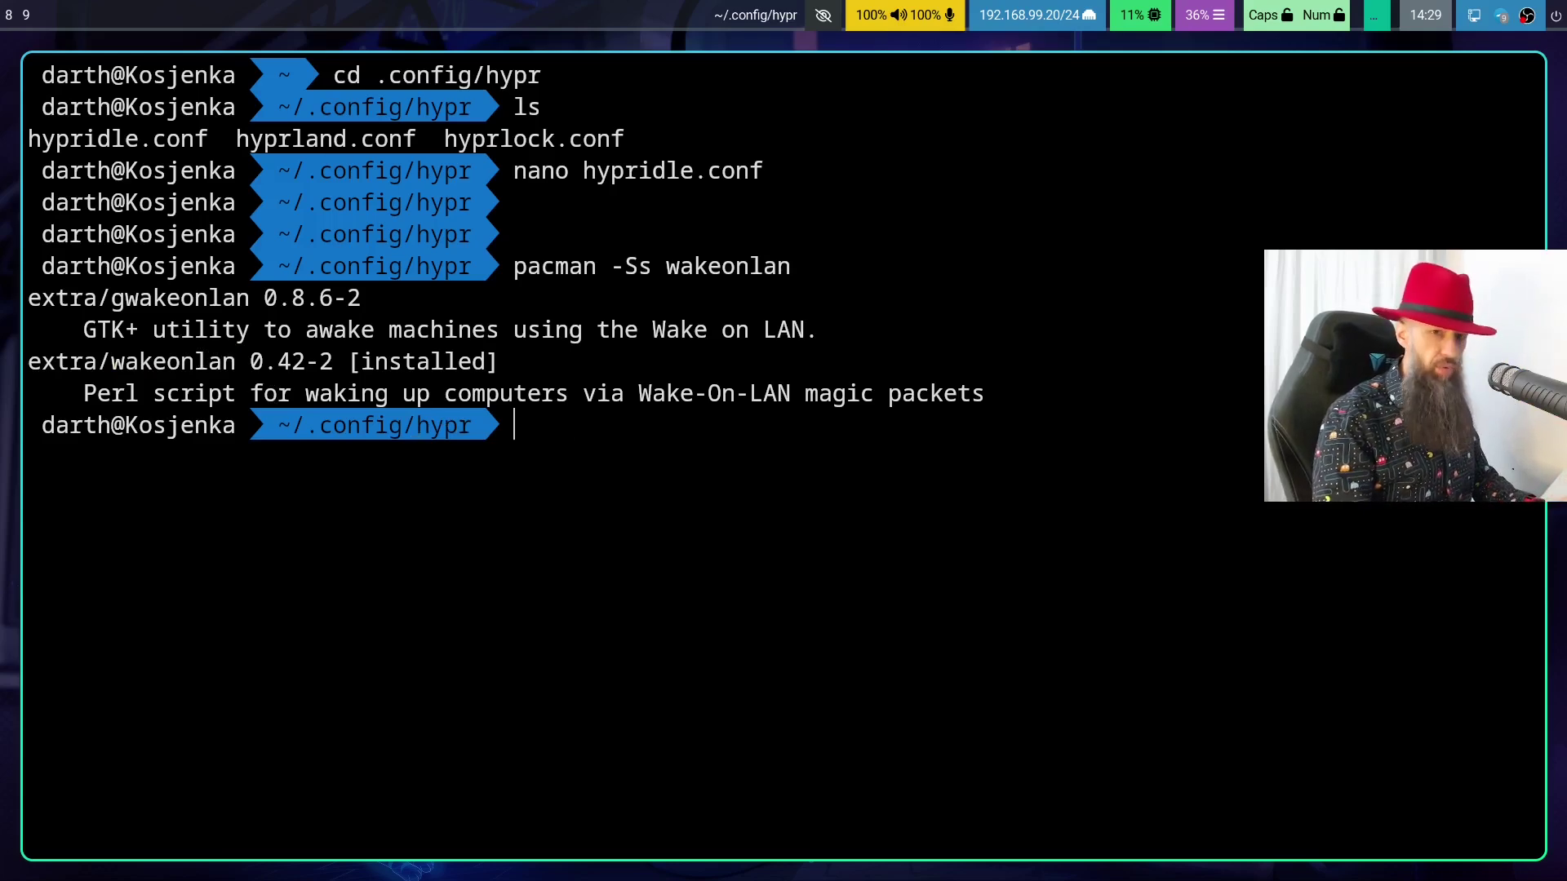
Step: Reopen hypridle.conf, select the wakeonlan command on the after_sleep_cmd line, and exit nano
key(Up)
key(Up)
key(Return)
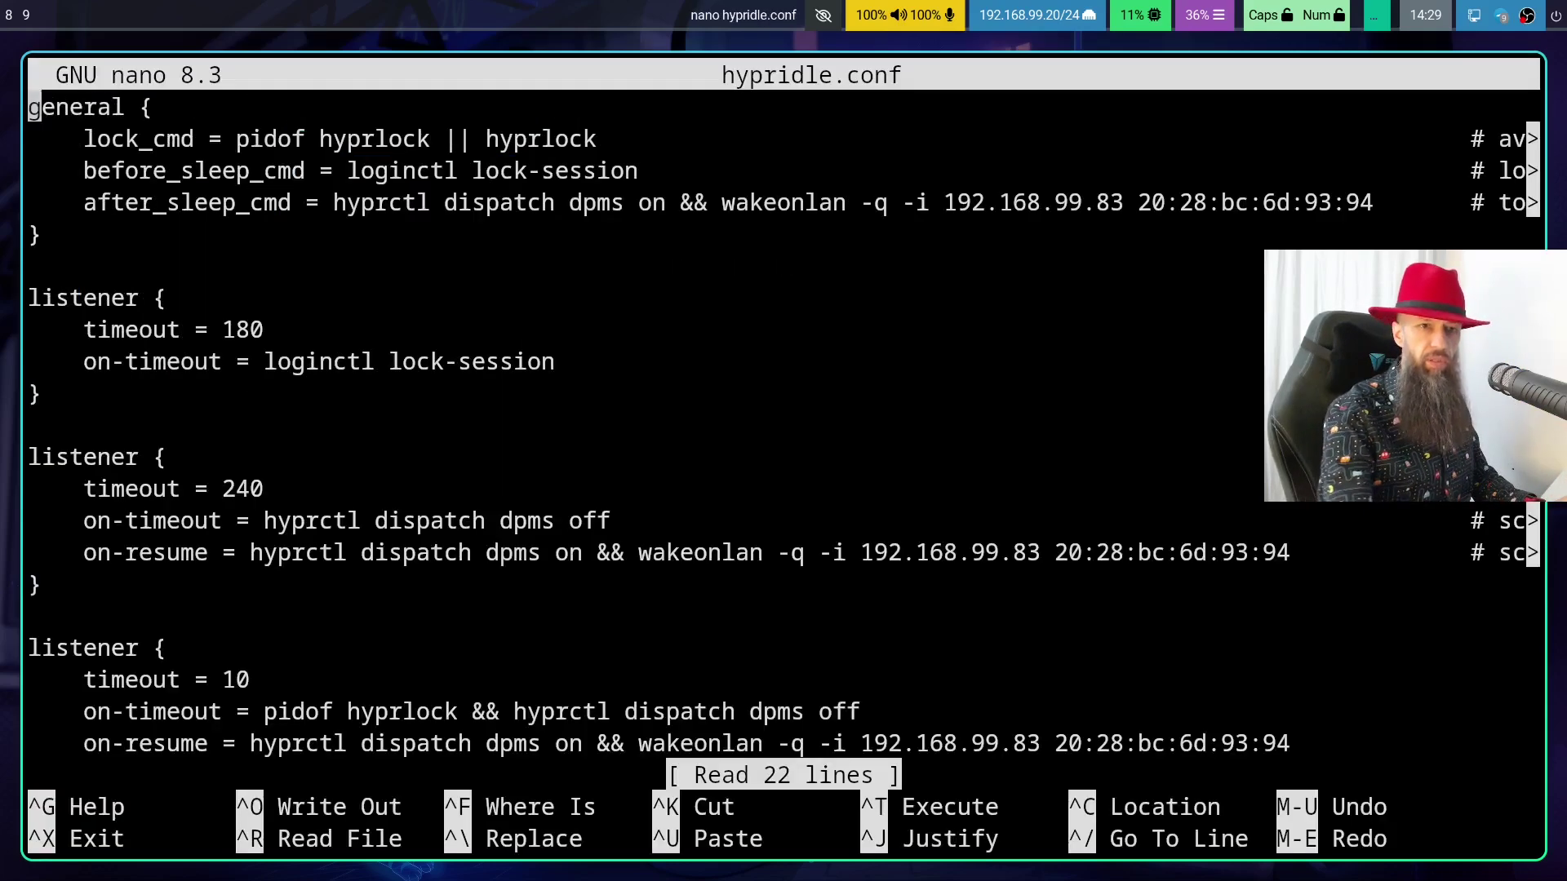
drag(724, 201, 1374, 204)
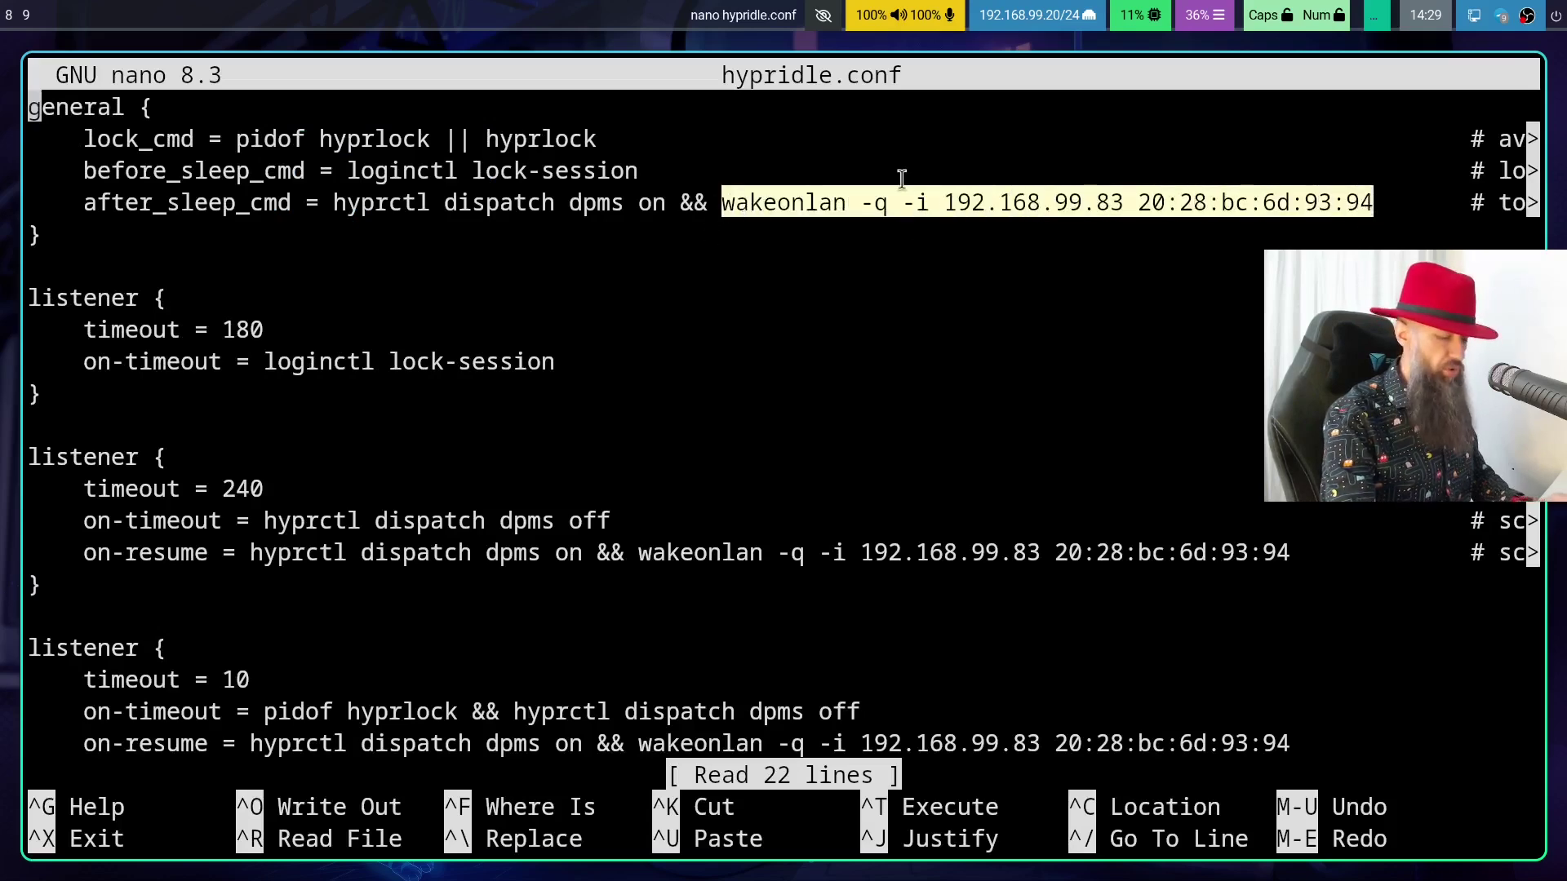
key(ctrl+x)
Step: Paste the wakeonlan -q -i 192.168.99.83 command at the prompt and point out -q
middle_click(1049, 445)
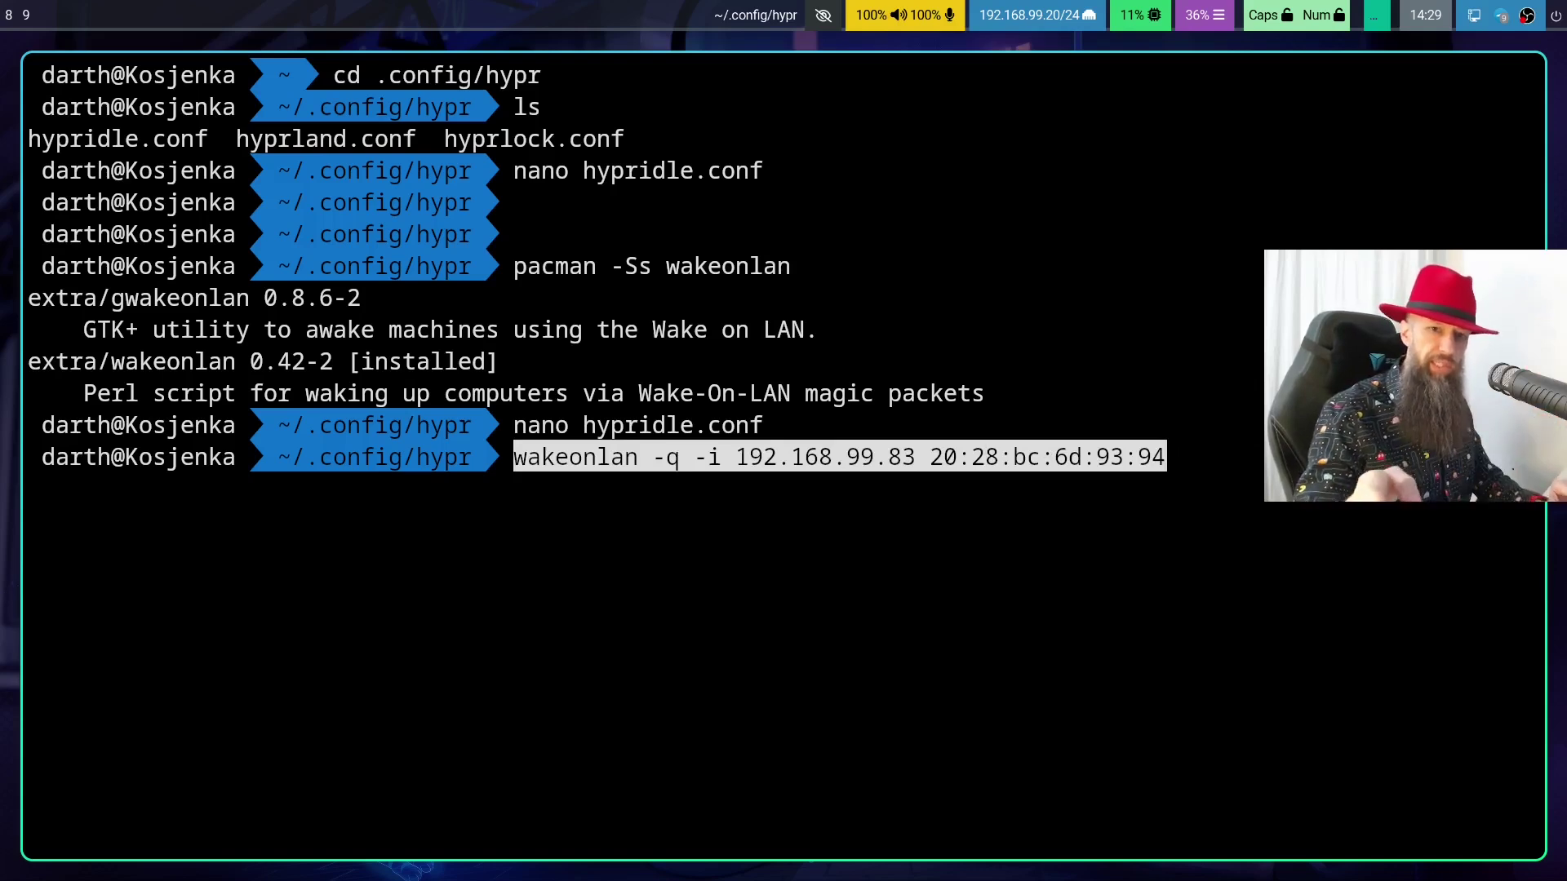
click(1006, 472)
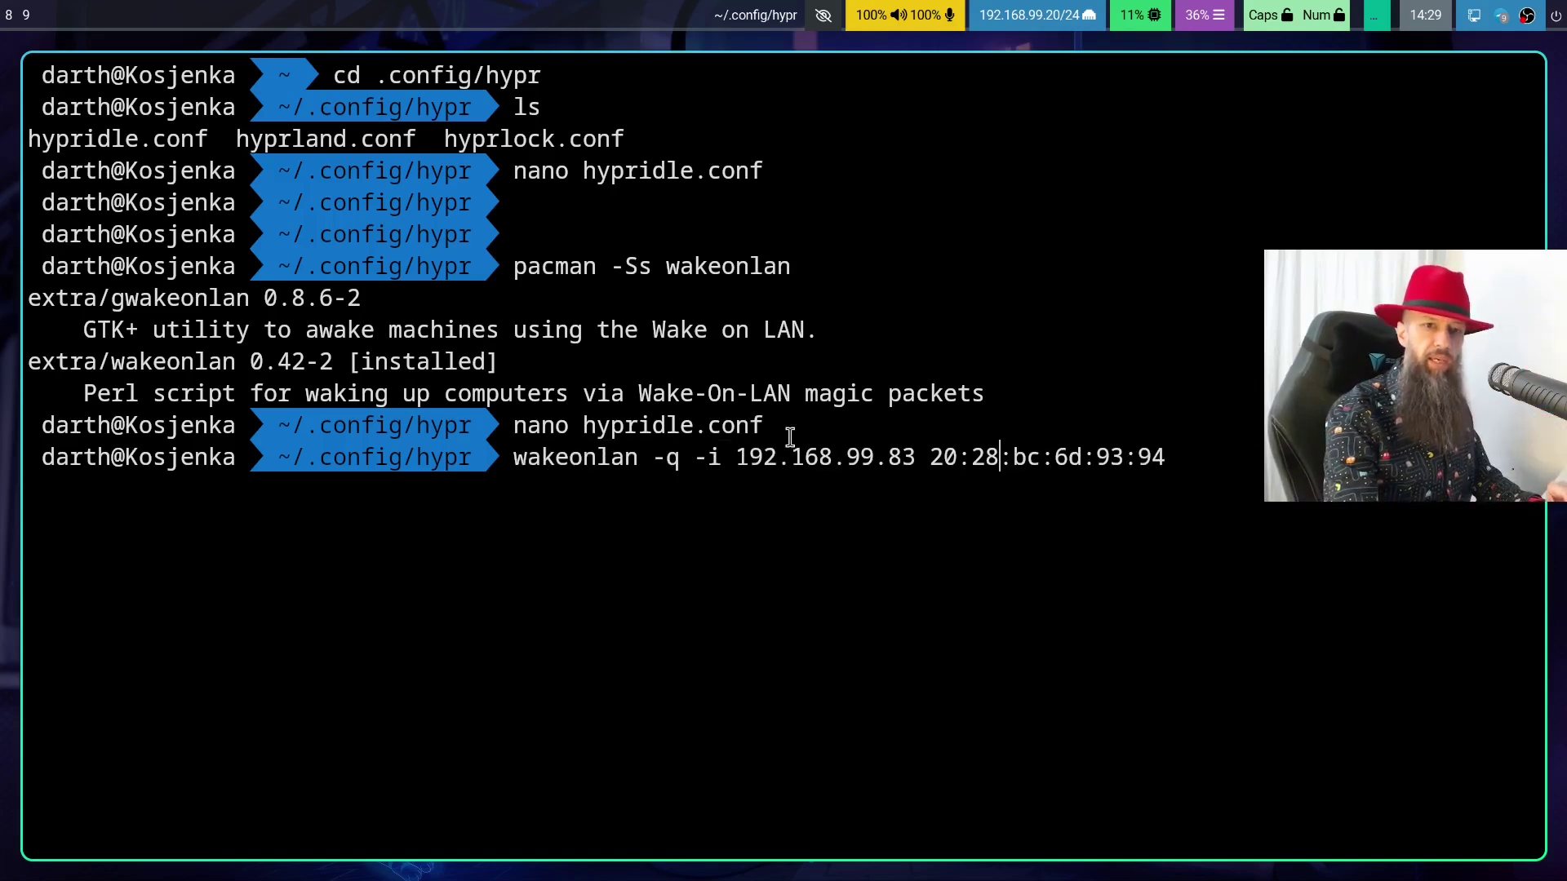
drag(685, 462, 710, 499)
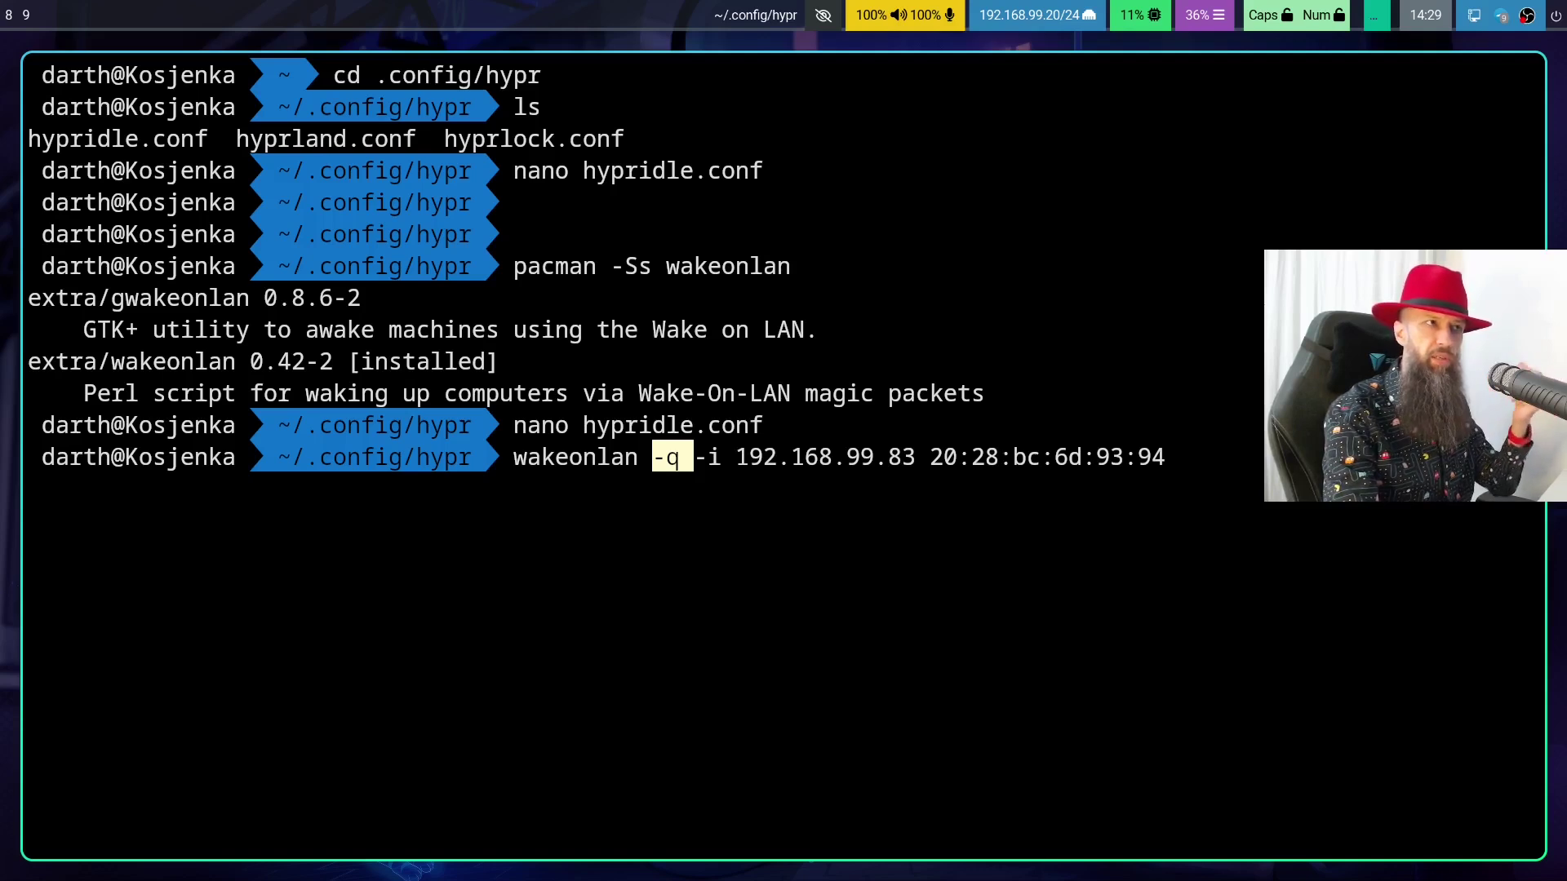
drag(699, 458, 1179, 479)
click(730, 472)
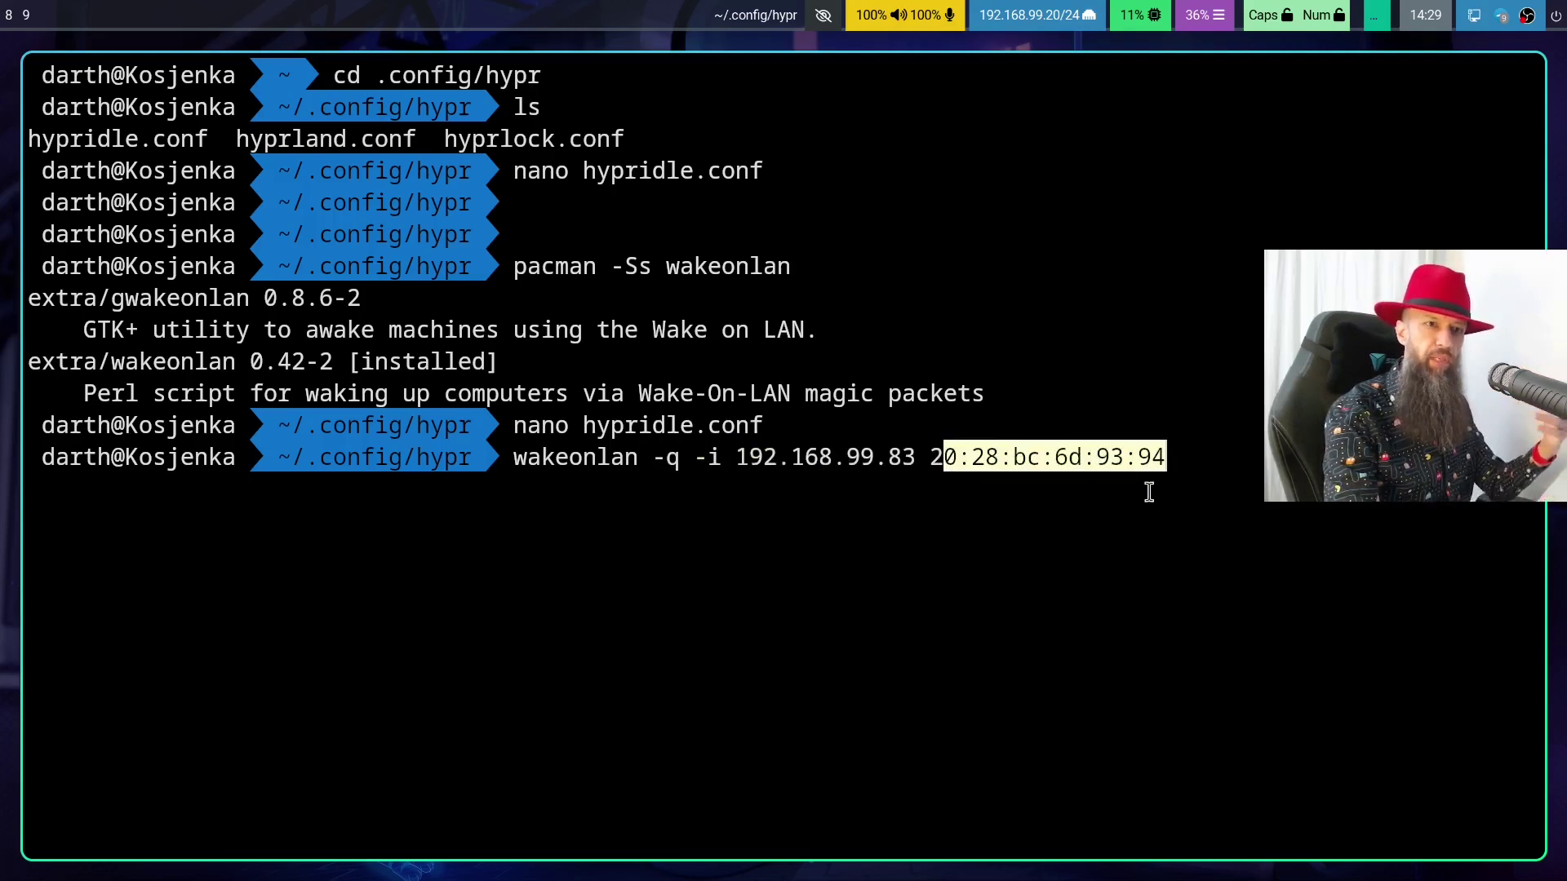
click(1084, 458)
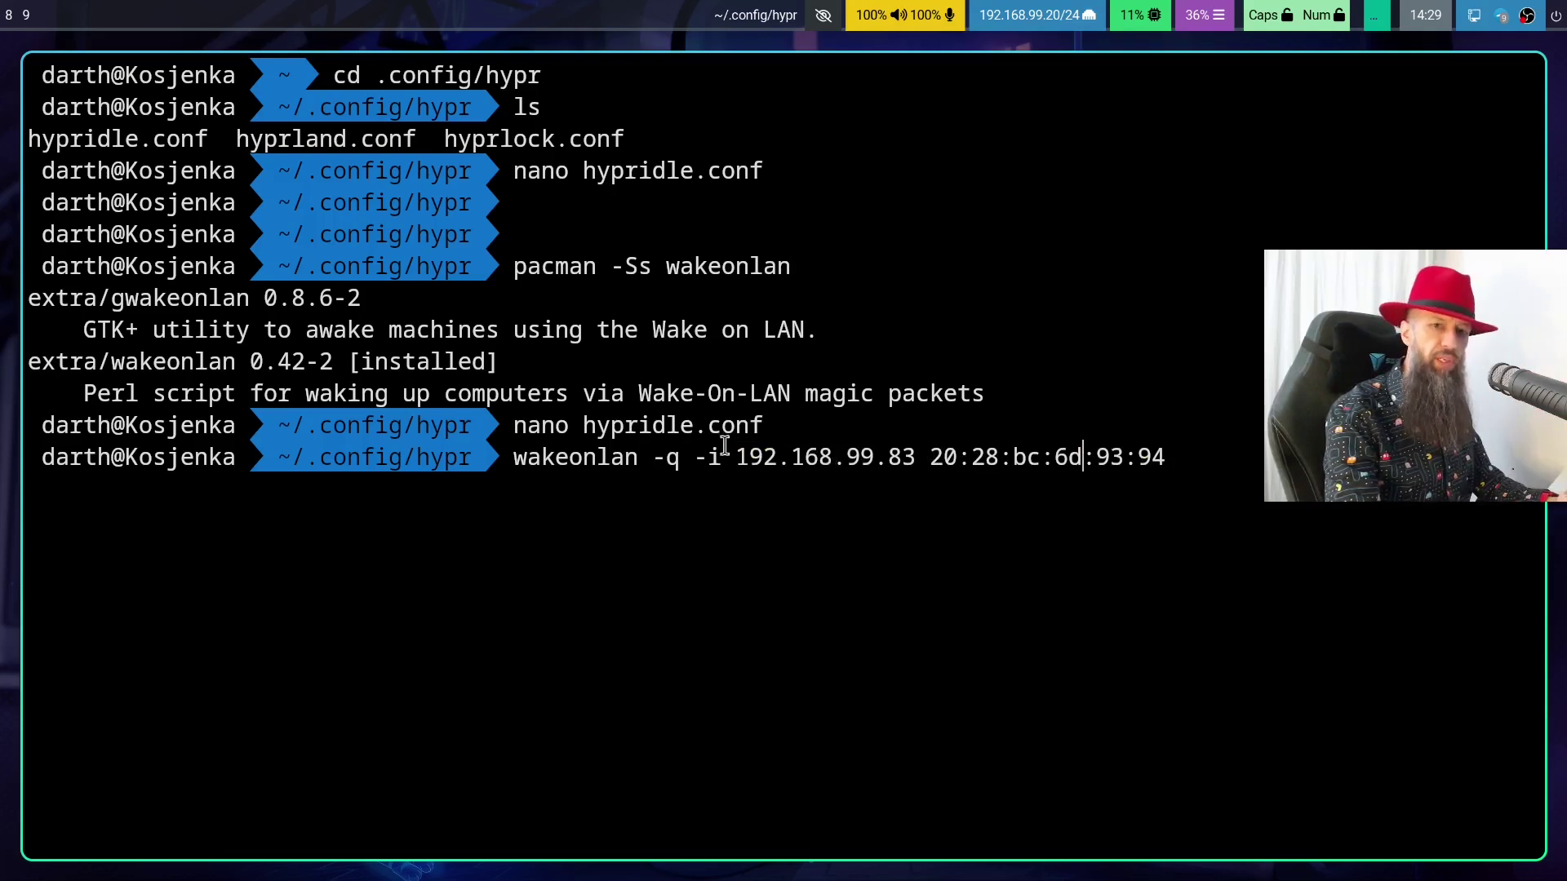
drag(735, 455, 913, 463)
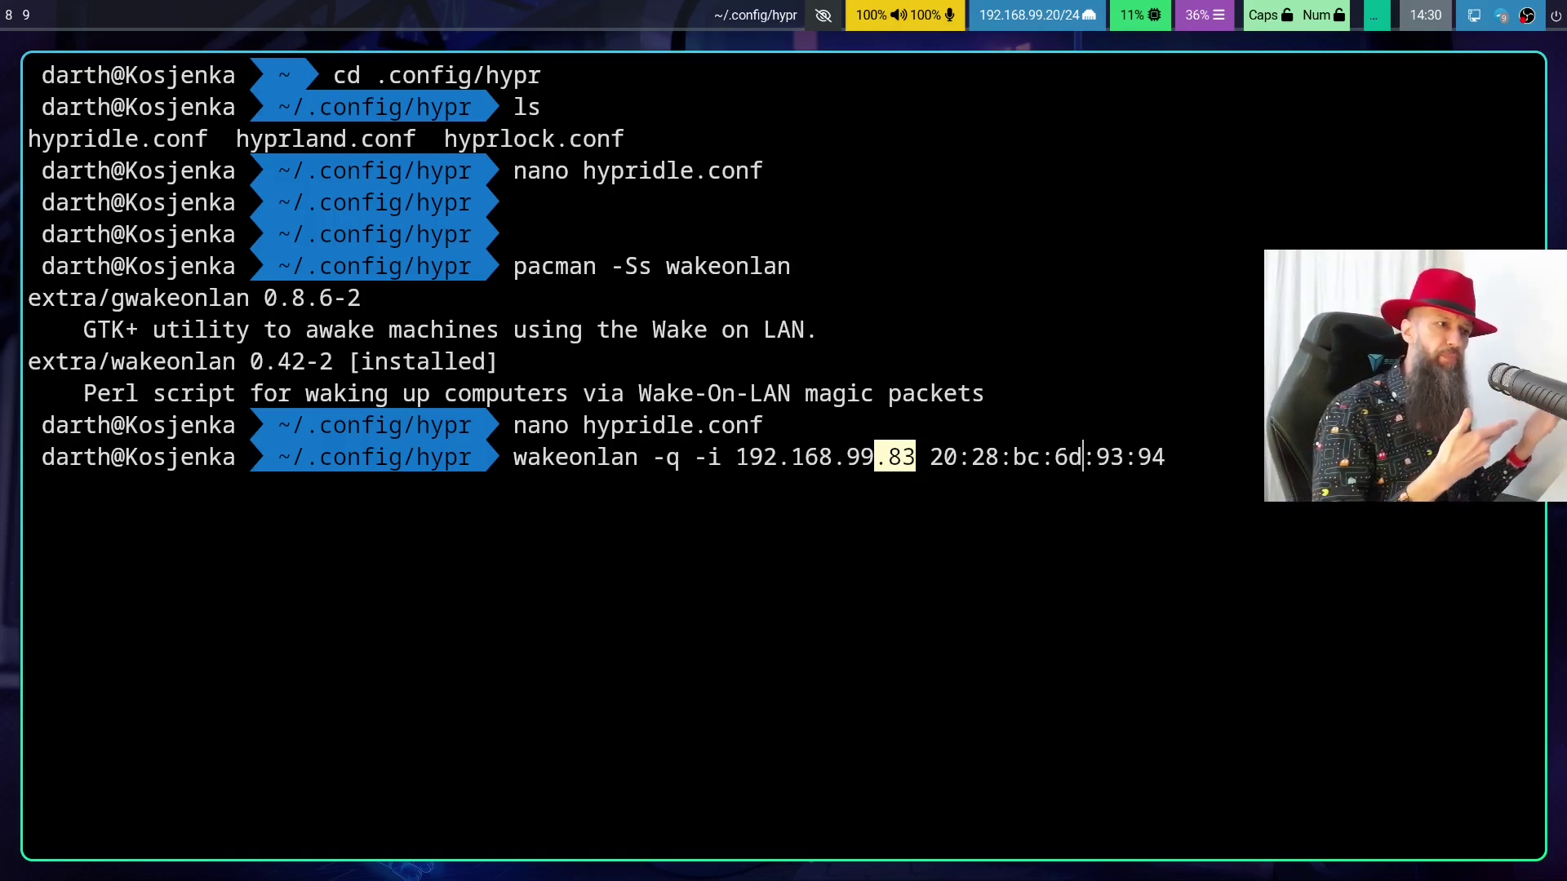
click(913, 478)
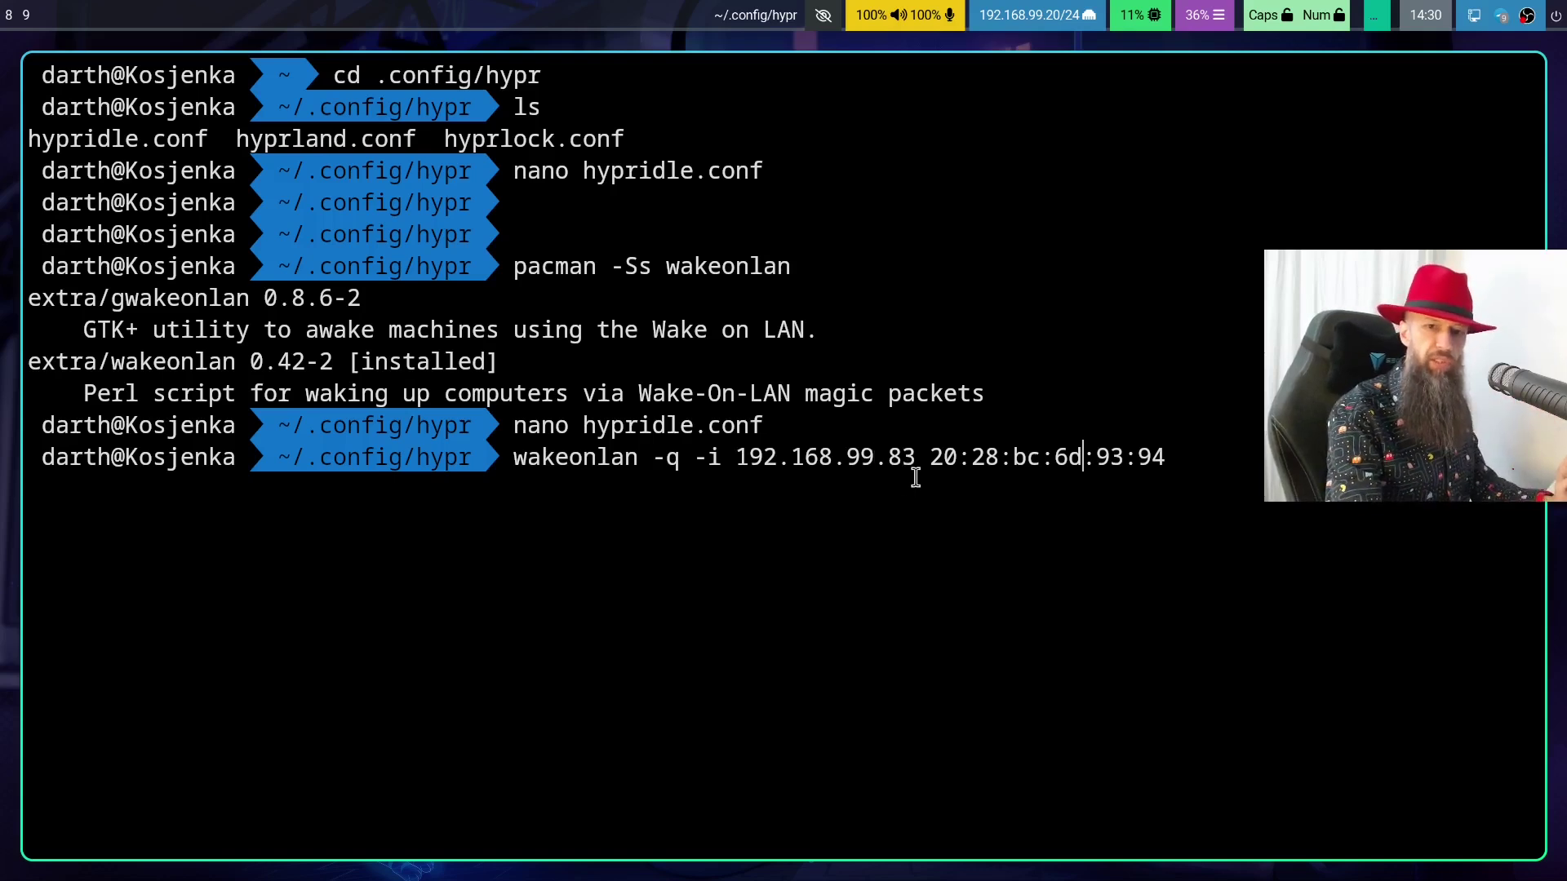
key(End)
drag(941, 457, 1165, 457)
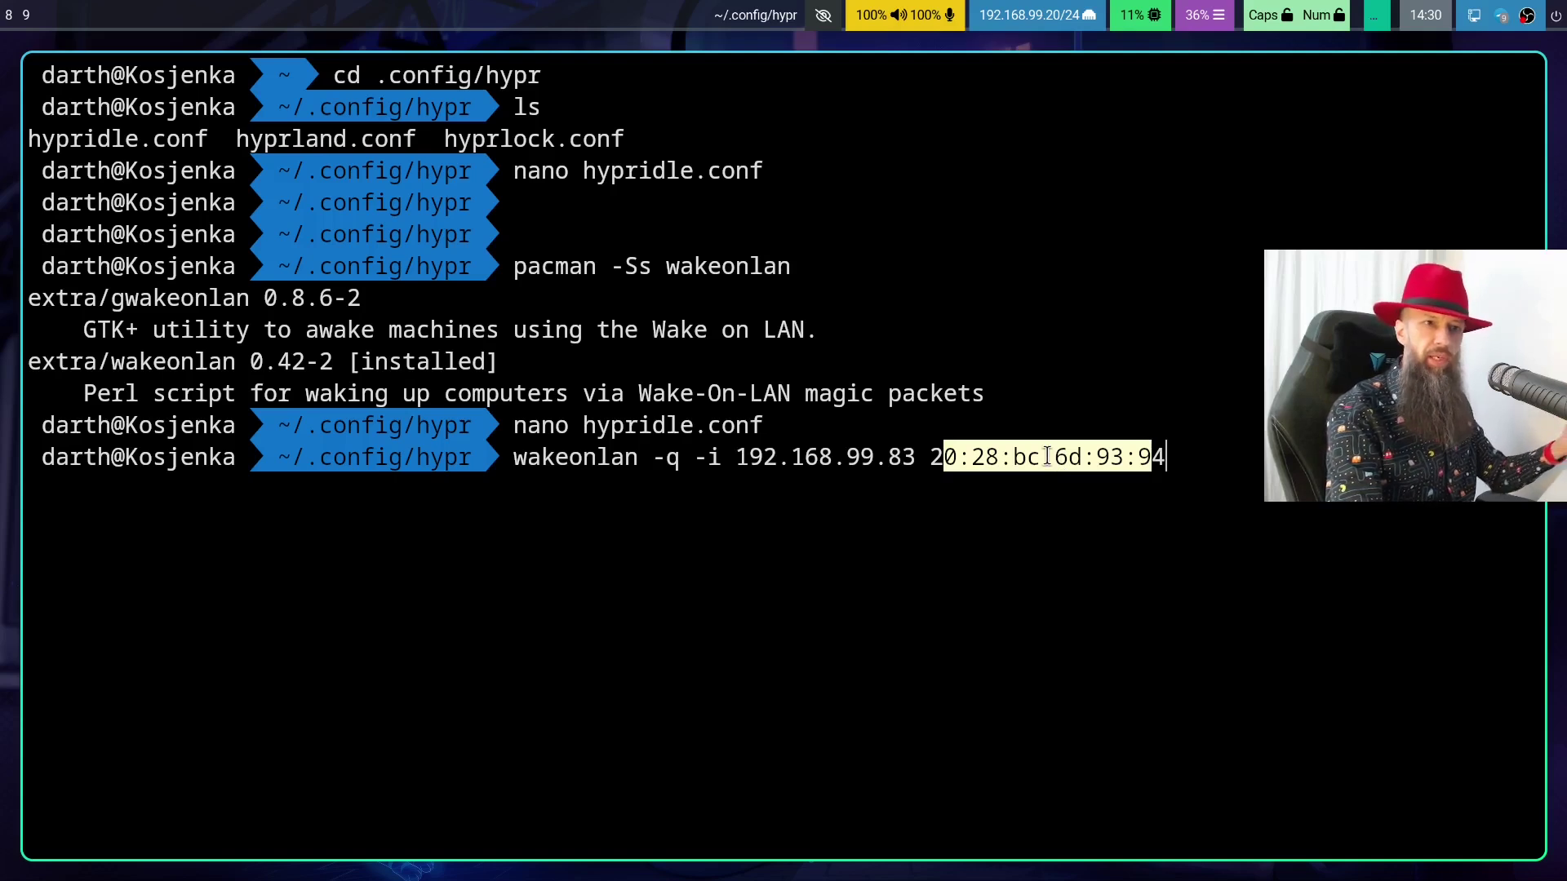
click(977, 454)
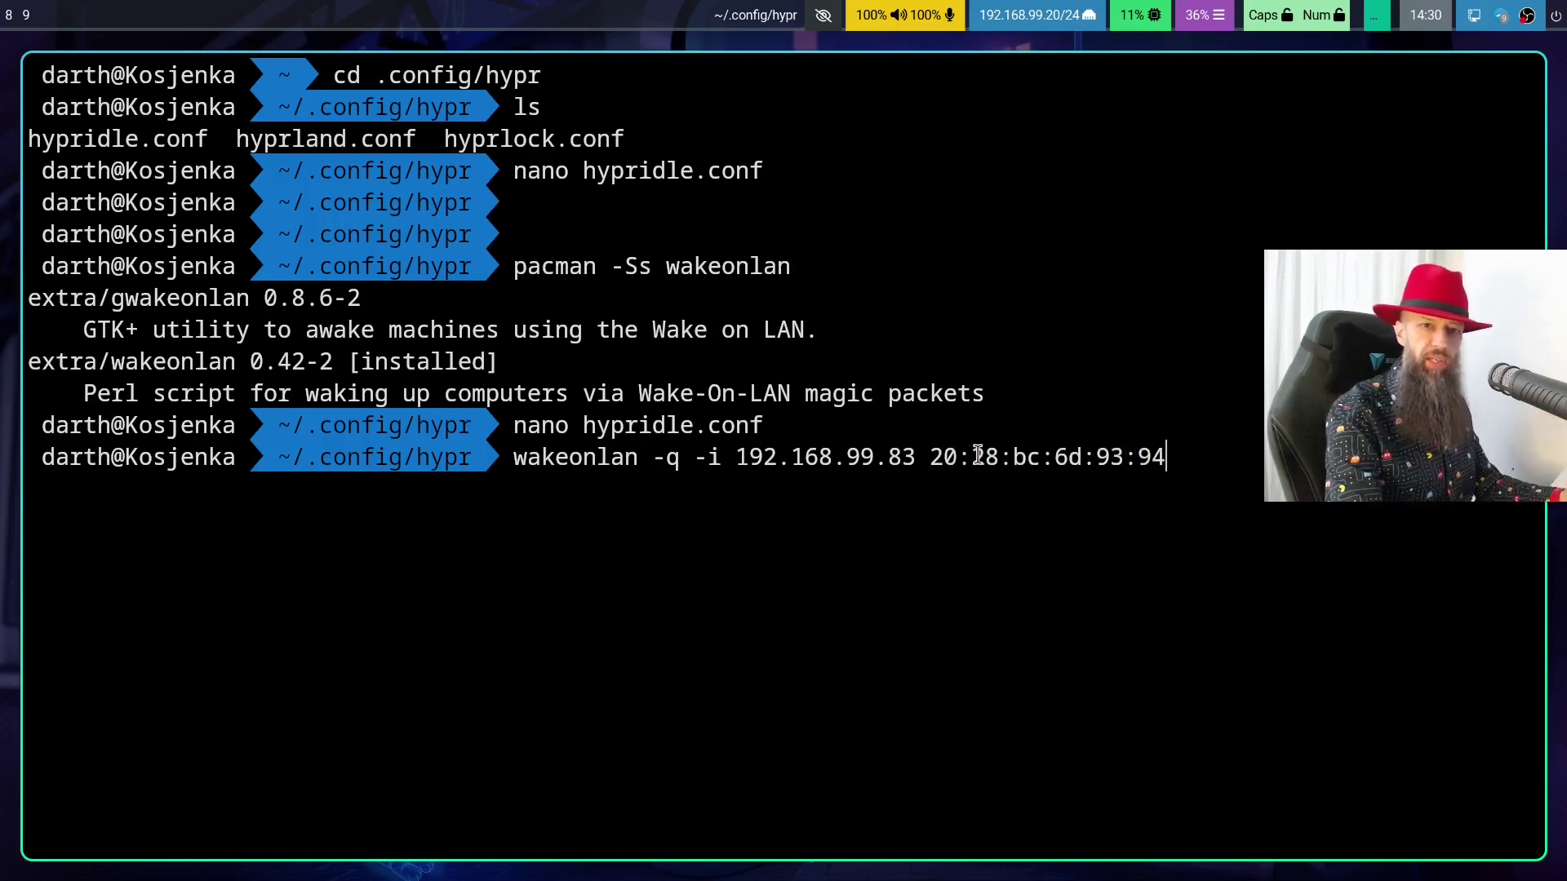
drag(917, 457, 737, 457)
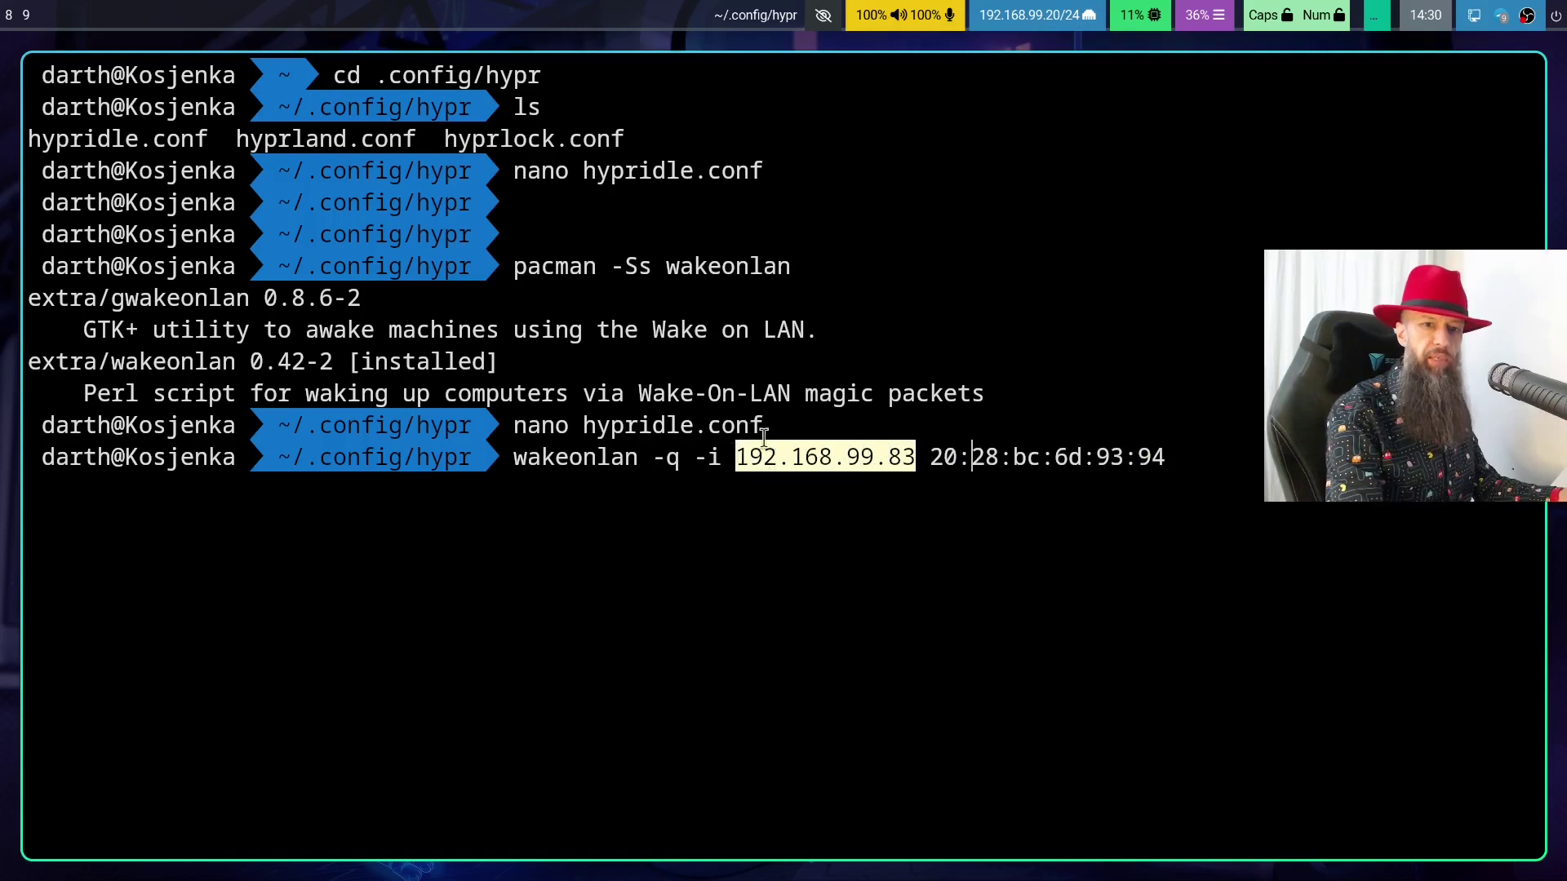
click(801, 483)
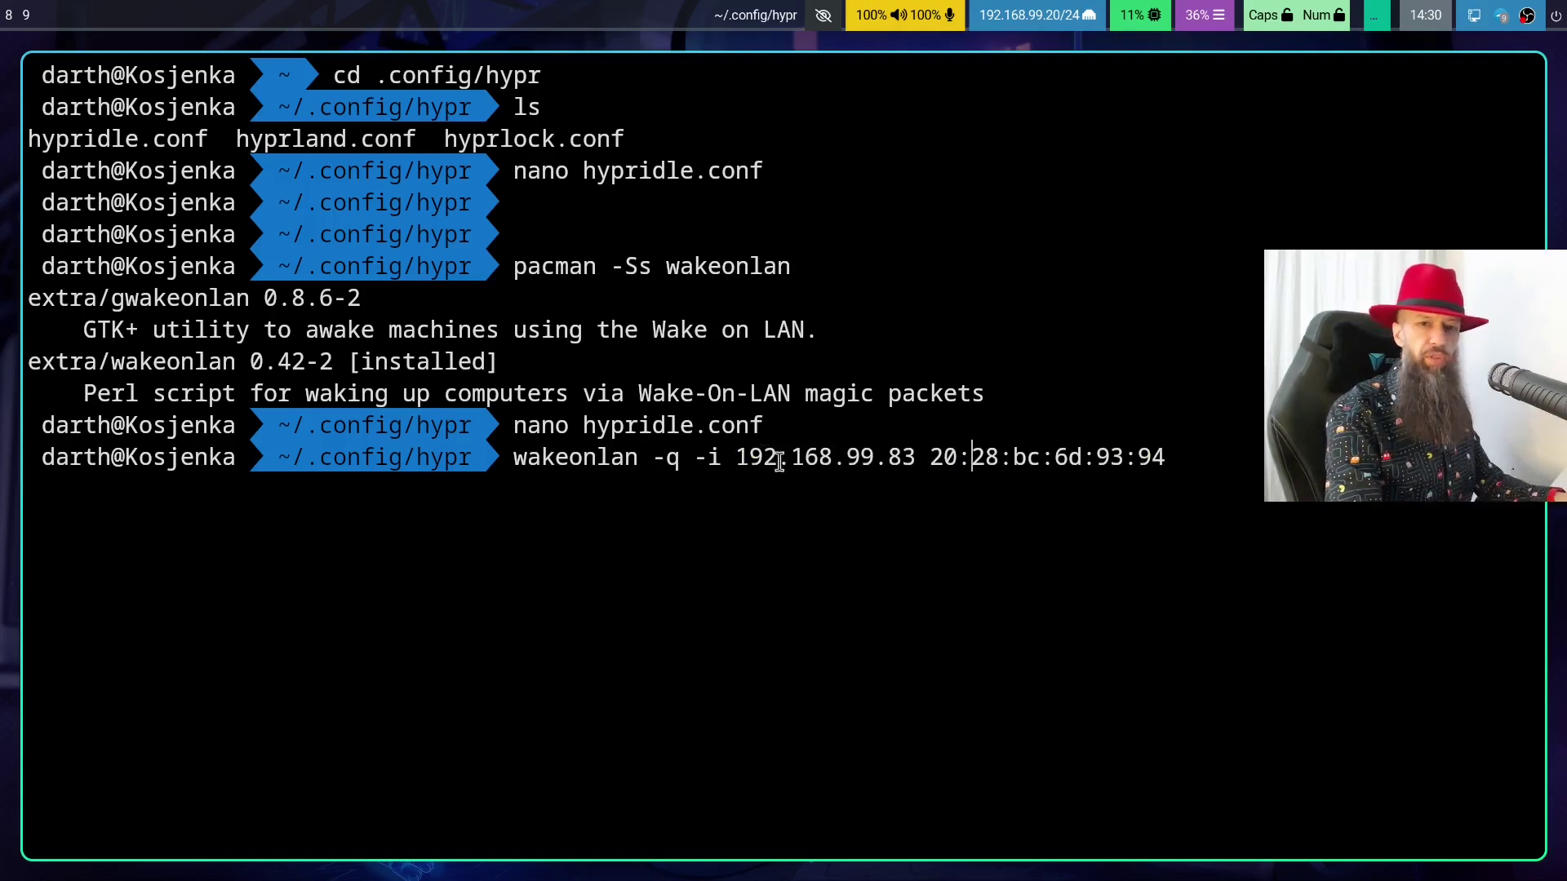
drag(737, 457, 918, 462)
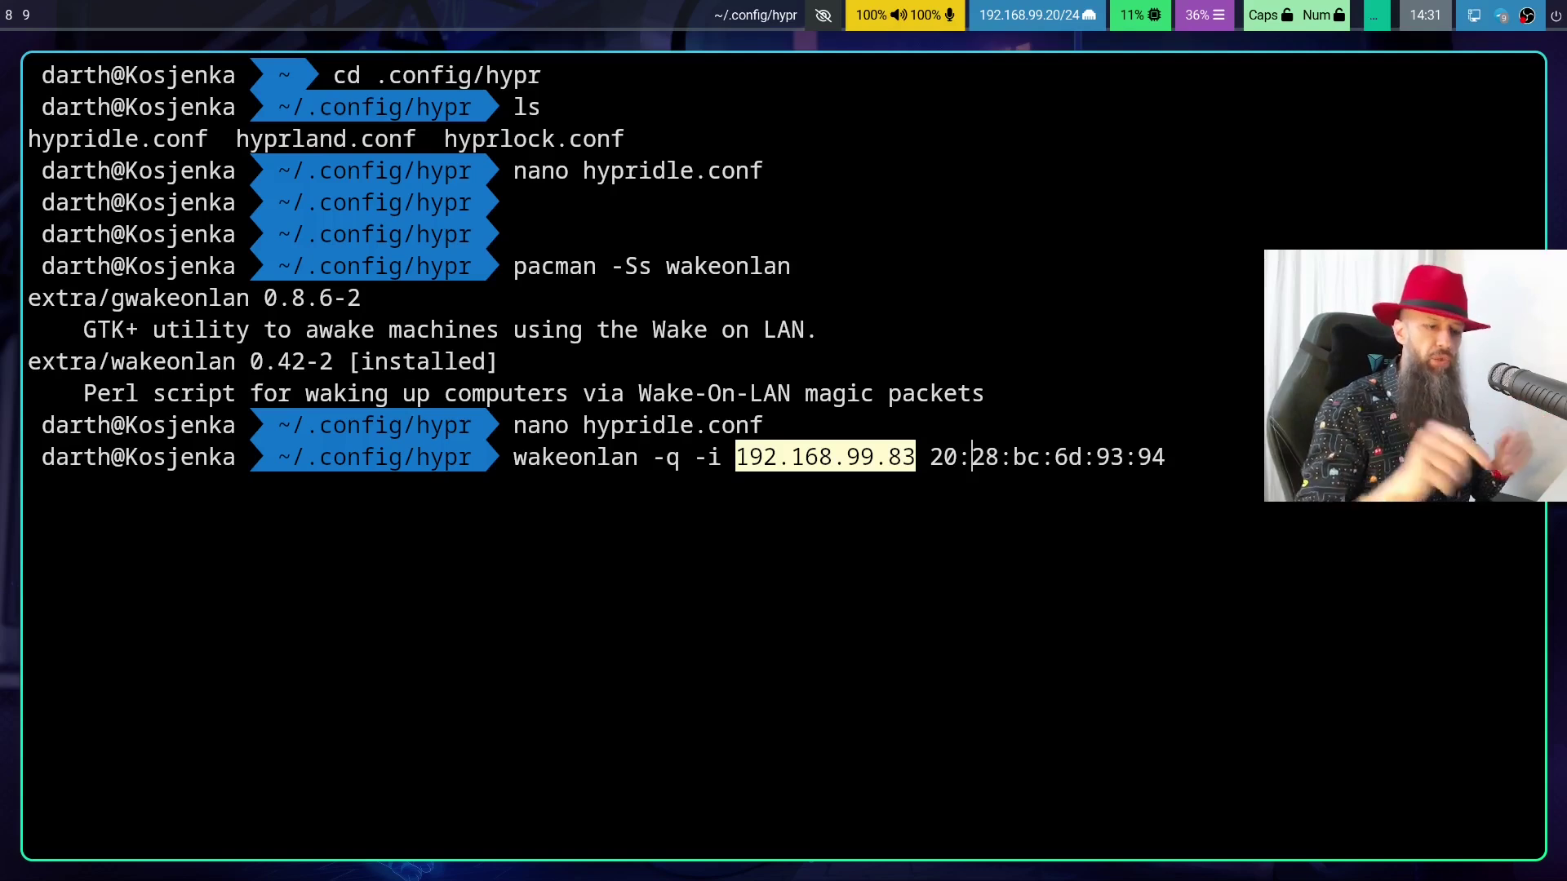
Step: Erase 192.168.99.83 from the wakeonlan command and type 255.255.255.255 before the MAC address
key(Left)
key(Left)
key(Left)
key(Right)
key(Right)
key(Right)
key(Right)
key(Left)
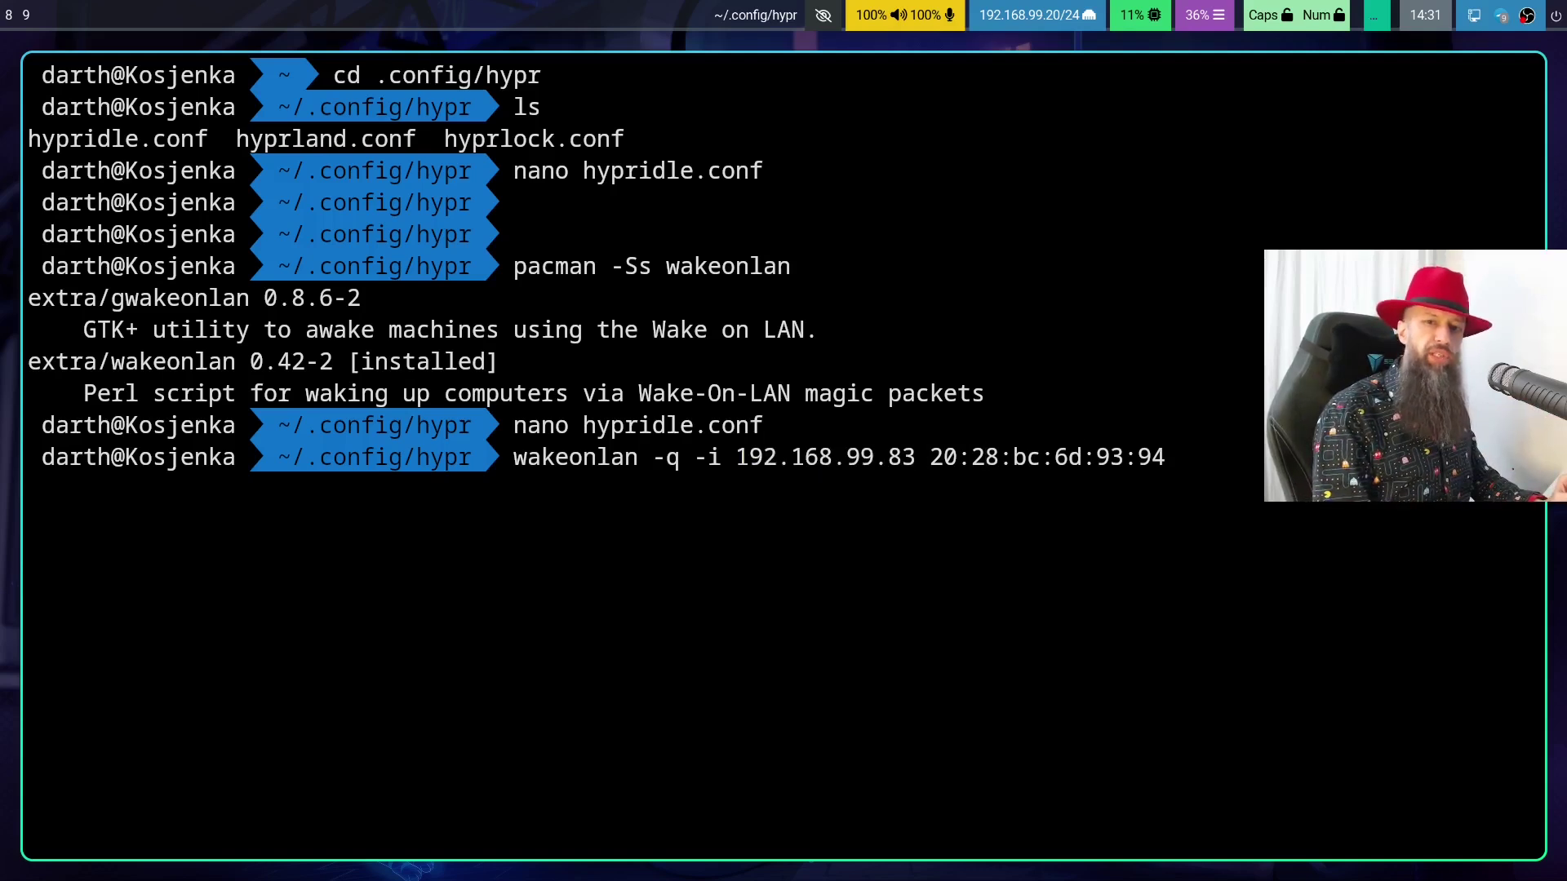
key(Left)
key(Left)
key(Left)
key(Left)
key(Left)
key(Left)
key(Left)
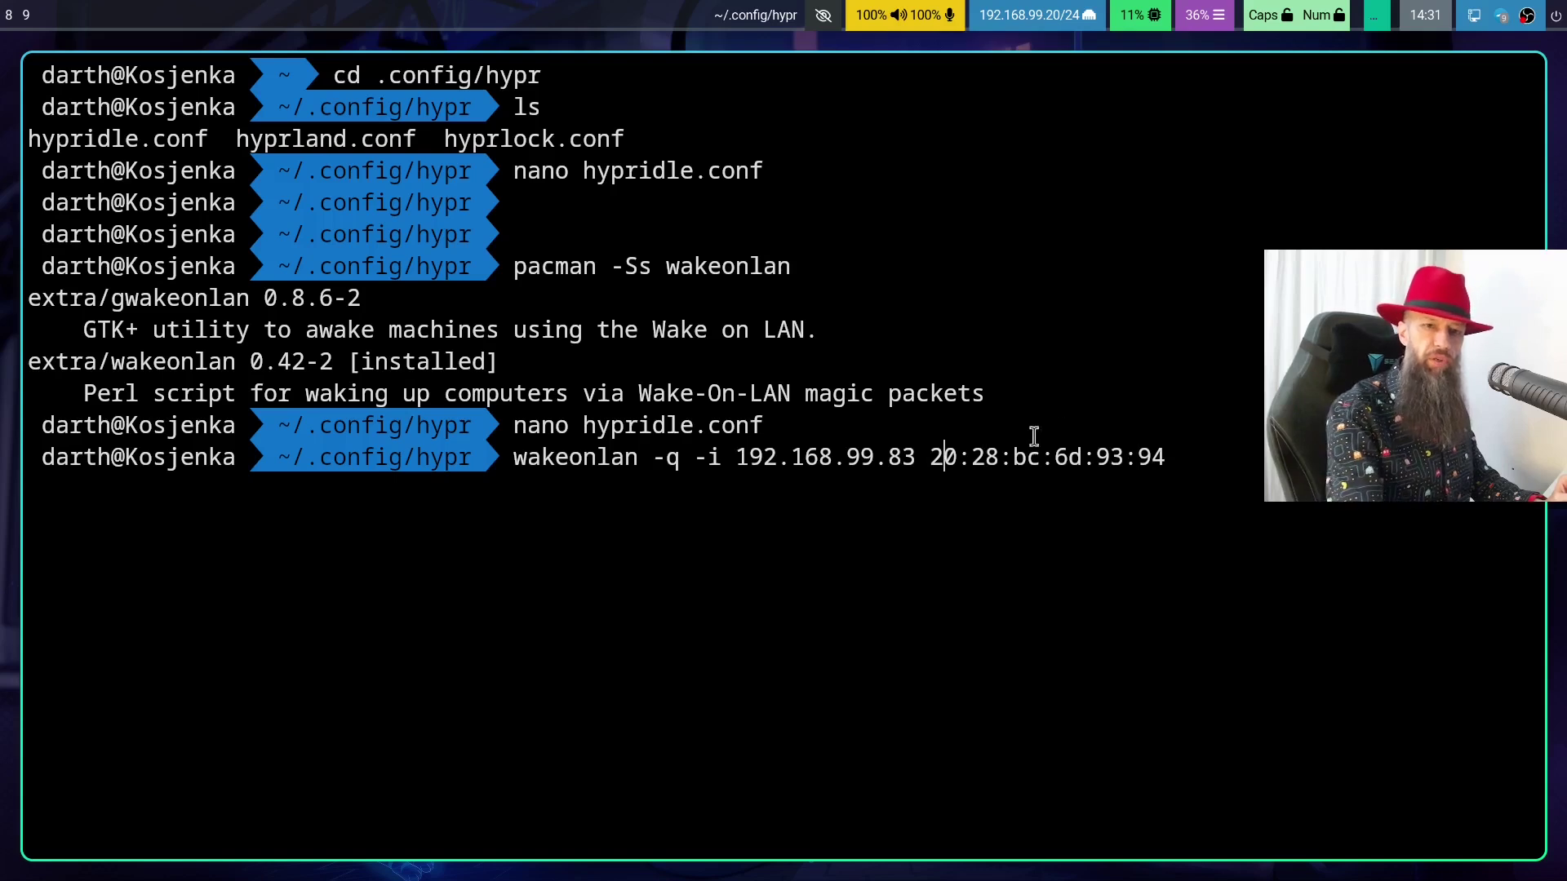
drag(957, 457, 1165, 458)
click(1077, 444)
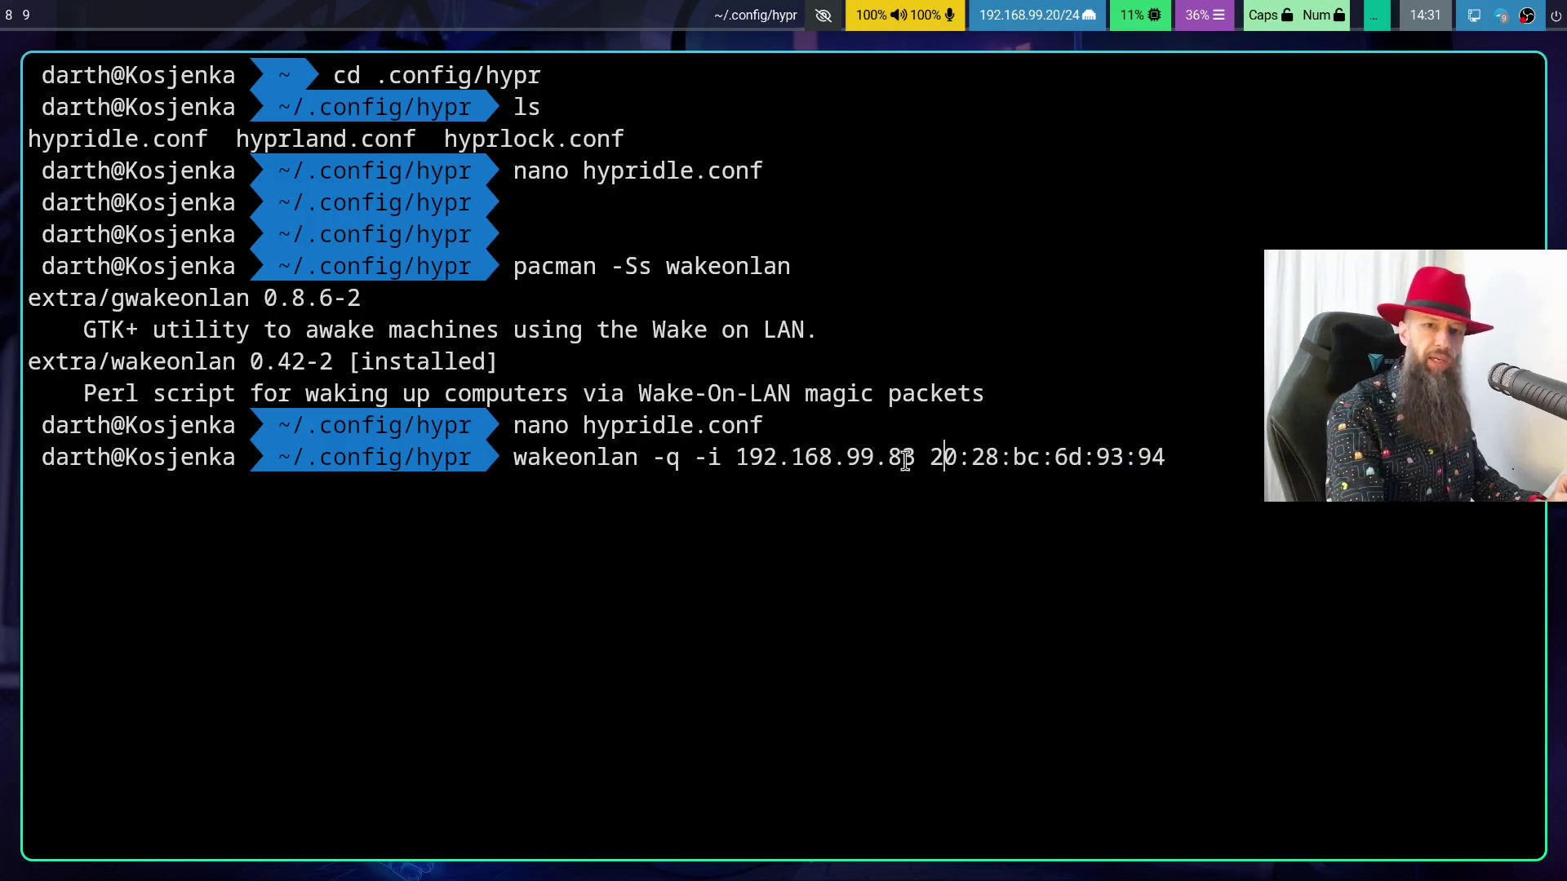
key(Left)
key(Left)
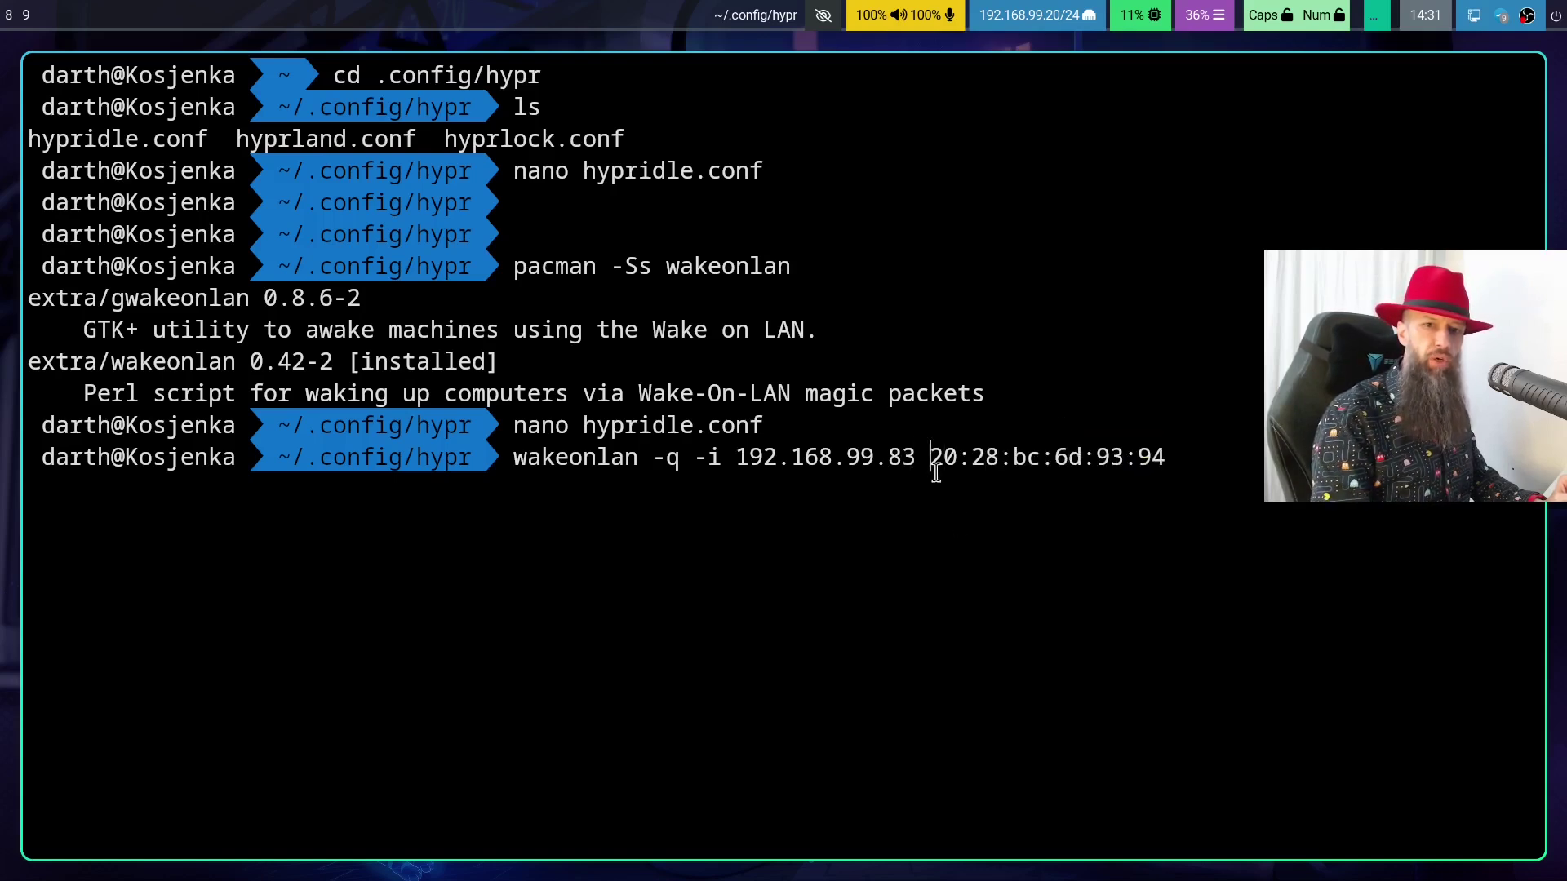
key(BackSpace)
key(BackSpace)
key(BackSpace)
key(BackSpace)
key(BackSpace)
key(BackSpace)
key(BackSpace)
key(BackSpace)
key(BackSpace)
key(BackSpace)
key(BackSpace)
key(BackSpace)
key(BackSpace)
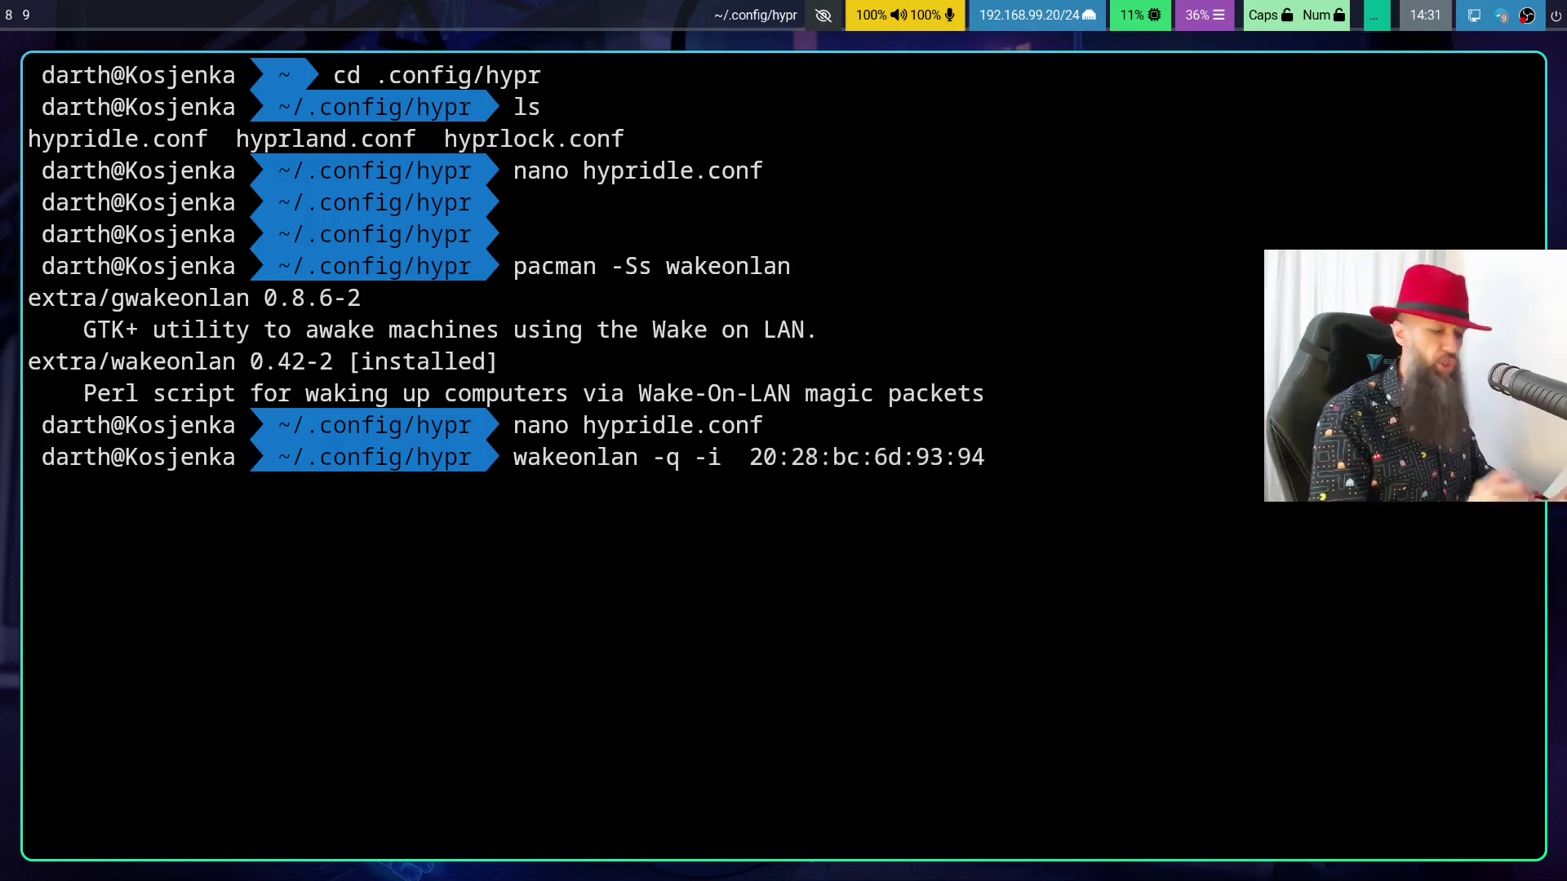
text(255.255.25)
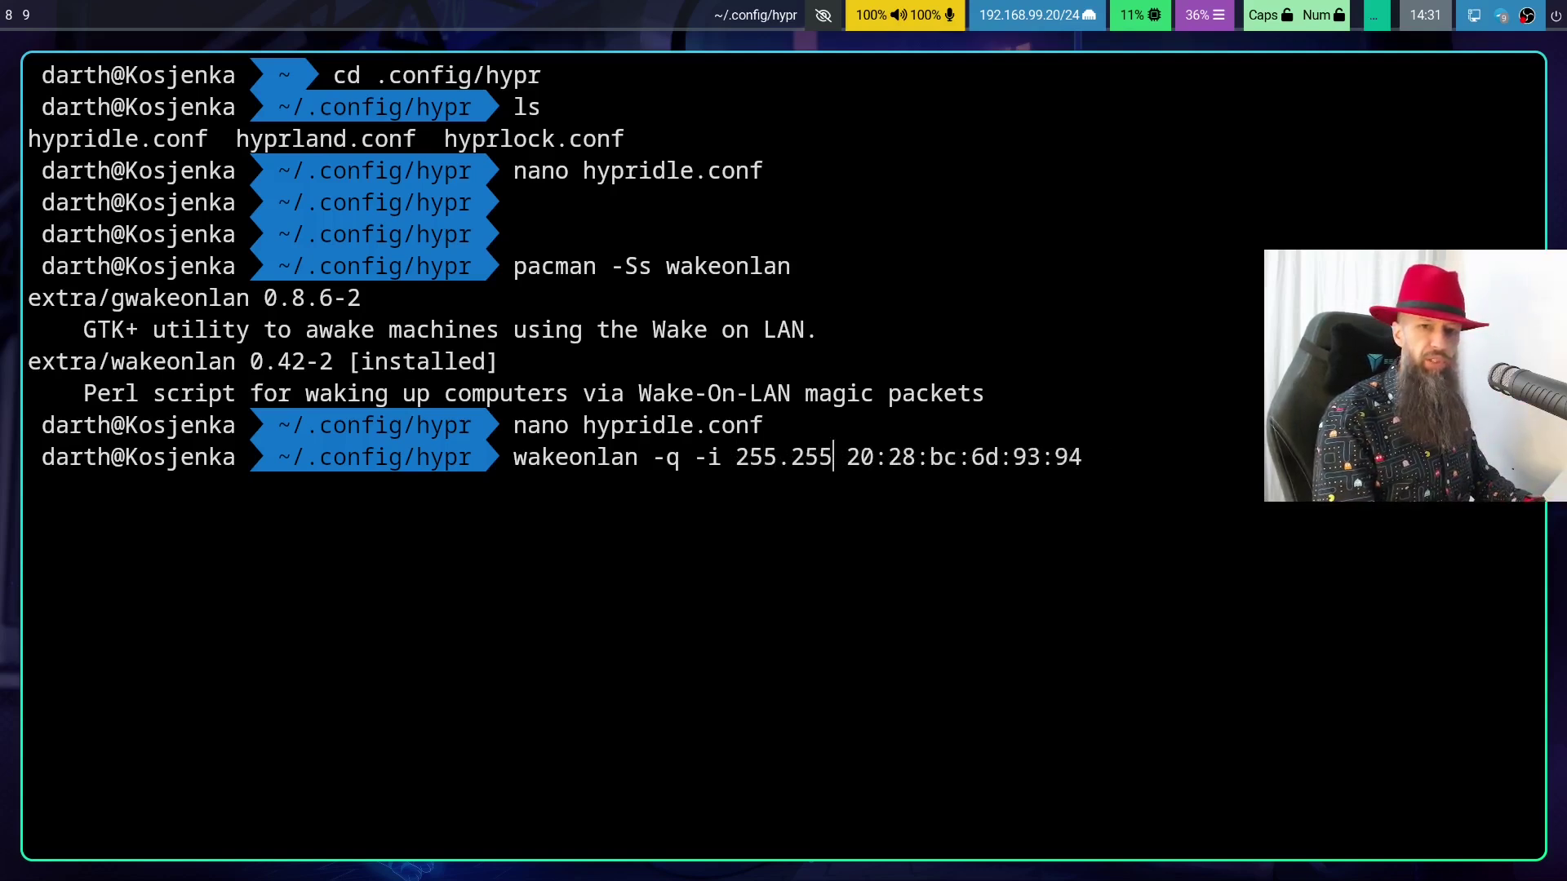
text(5.255)
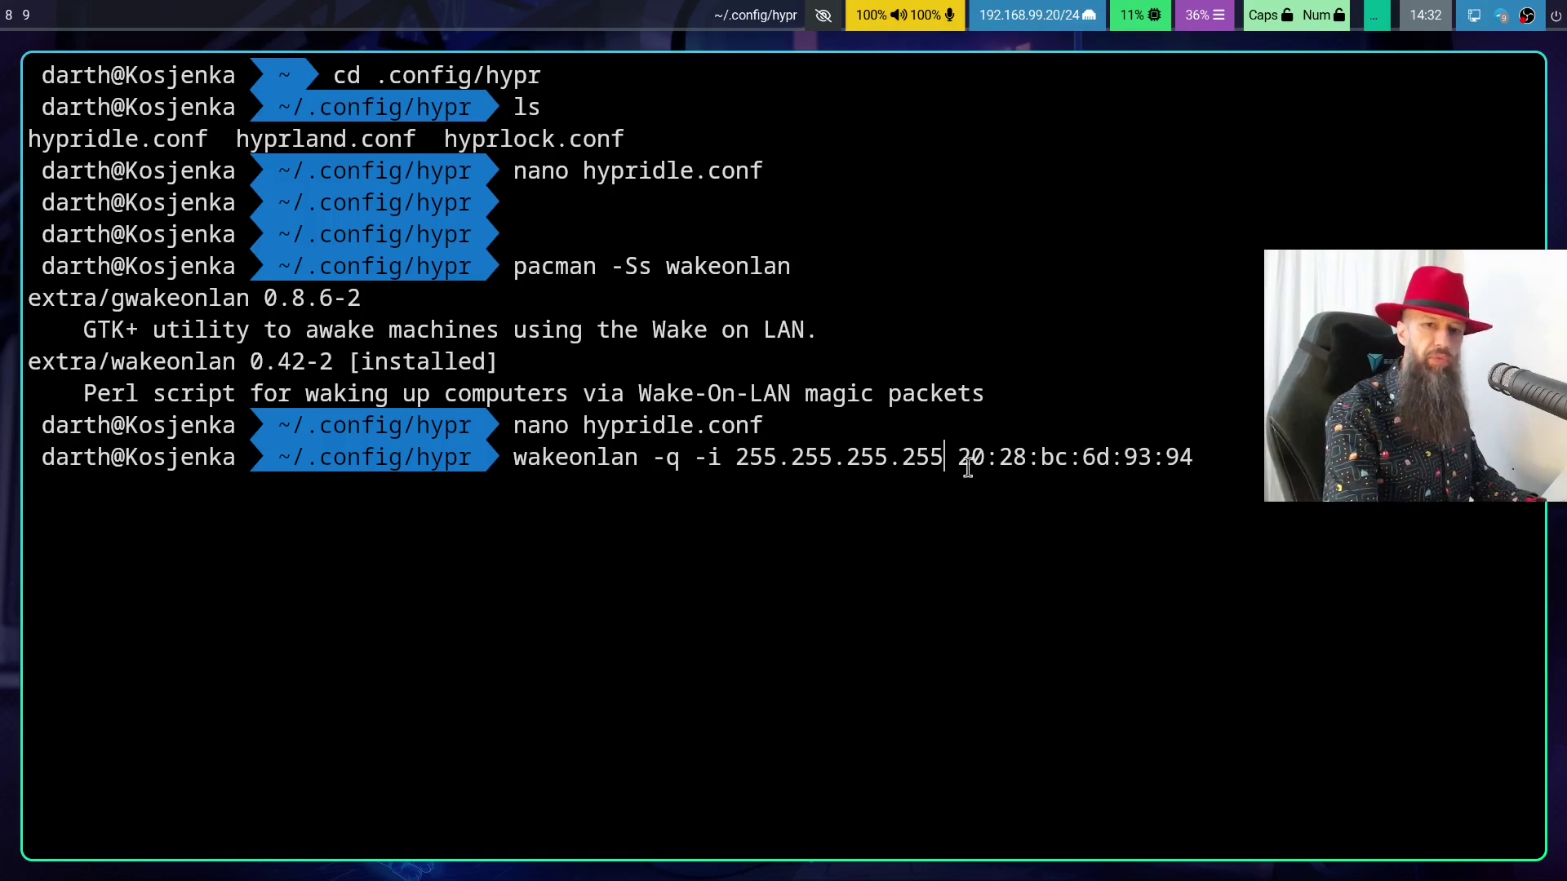
Step: Highlight the broadcast IP, the MAC address and the options of the wakeonlan command
drag(945, 458, 523, 462)
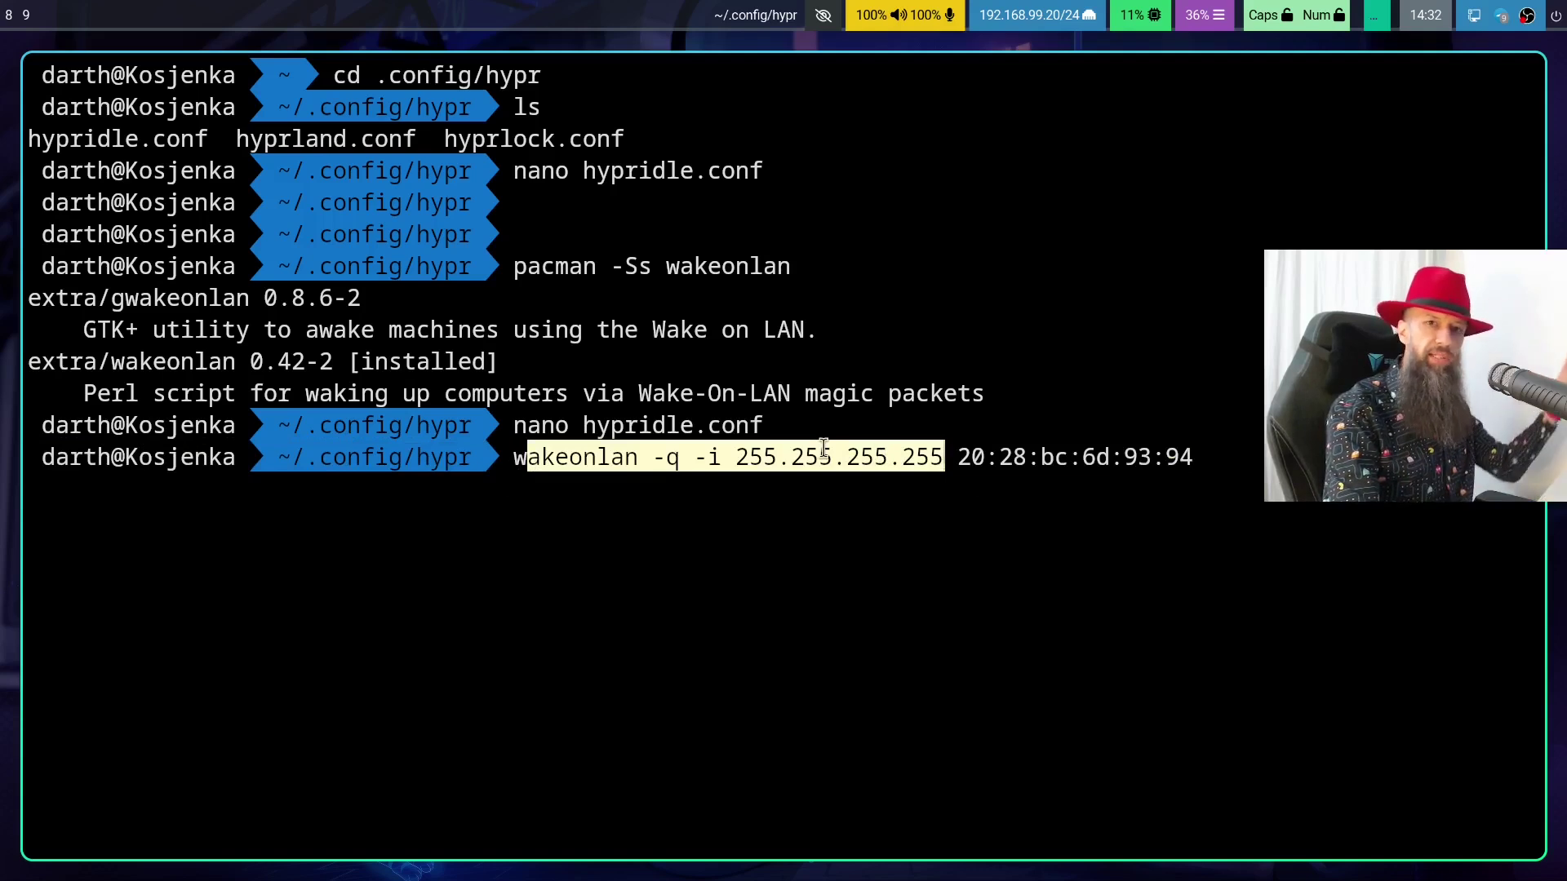
drag(957, 459, 1194, 469)
click(1012, 467)
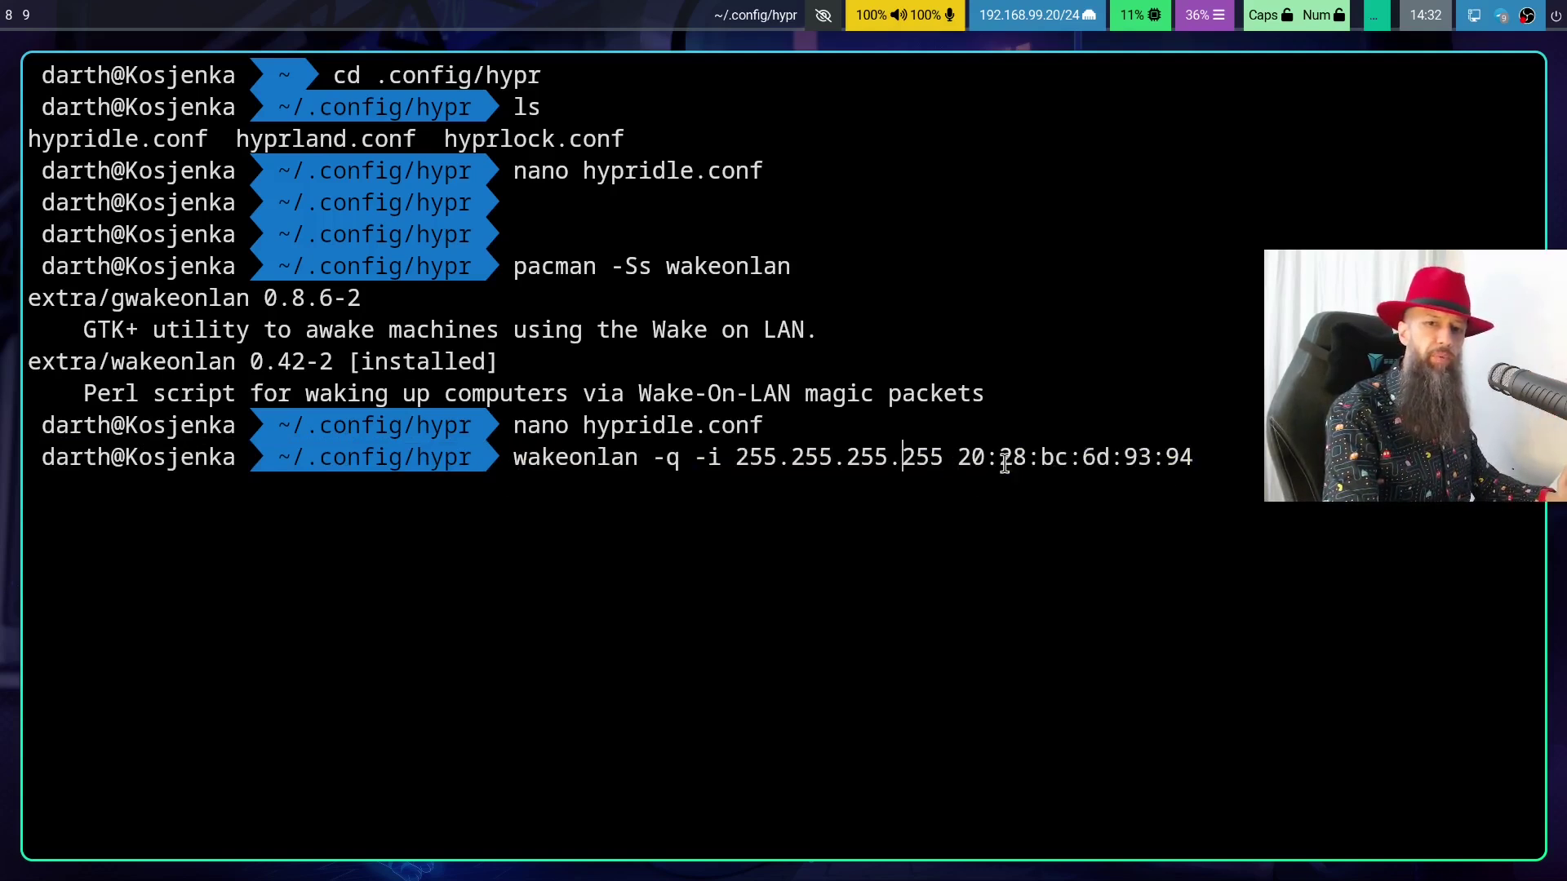
drag(962, 457, 1194, 460)
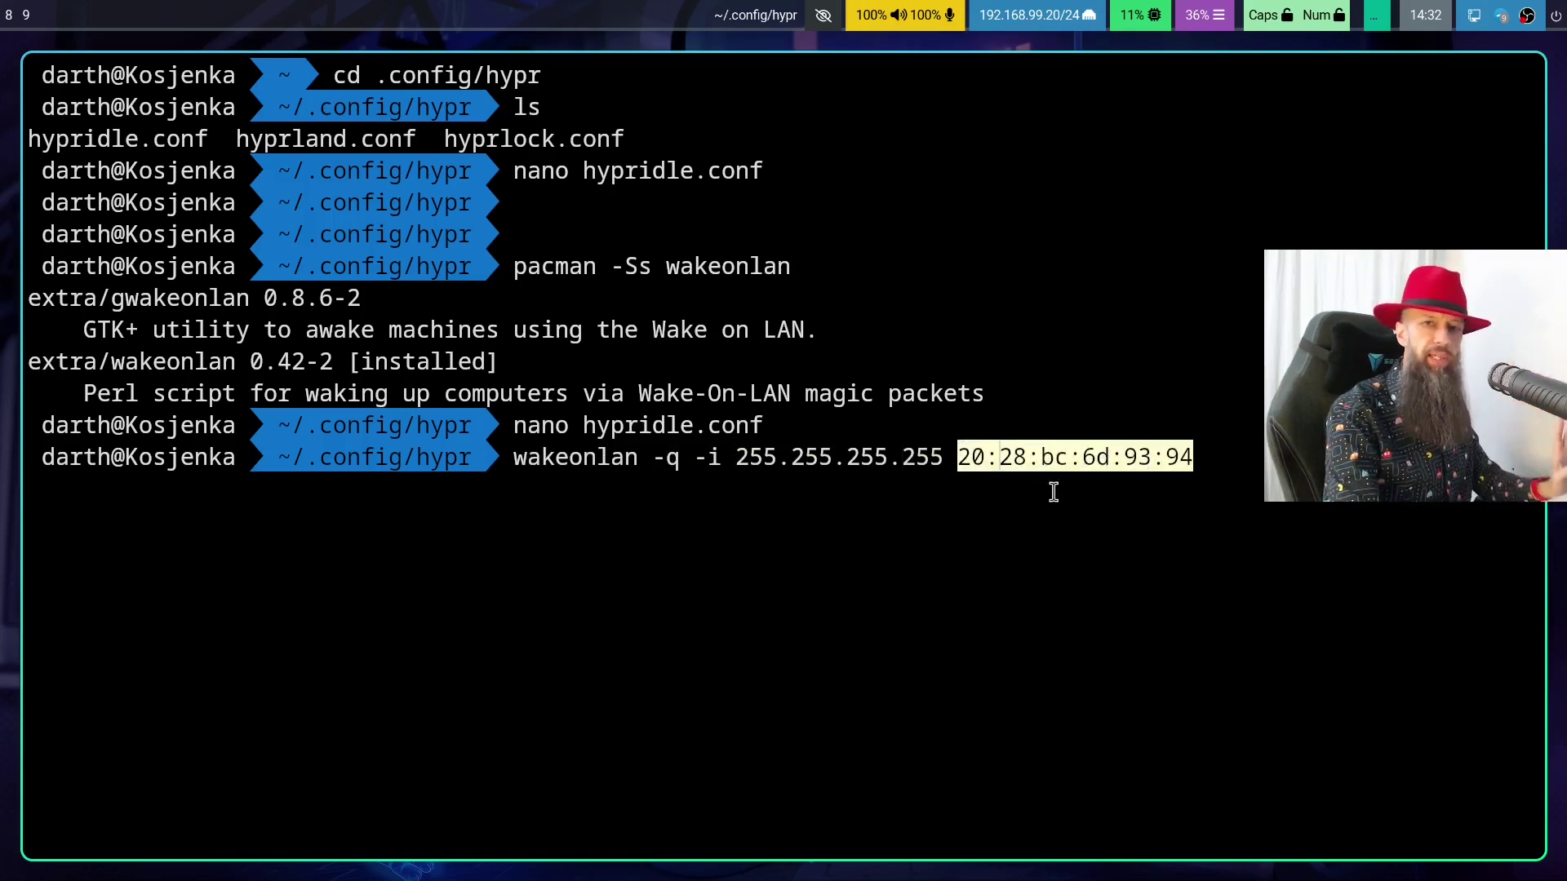
click(1031, 472)
drag(597, 457, 1137, 453)
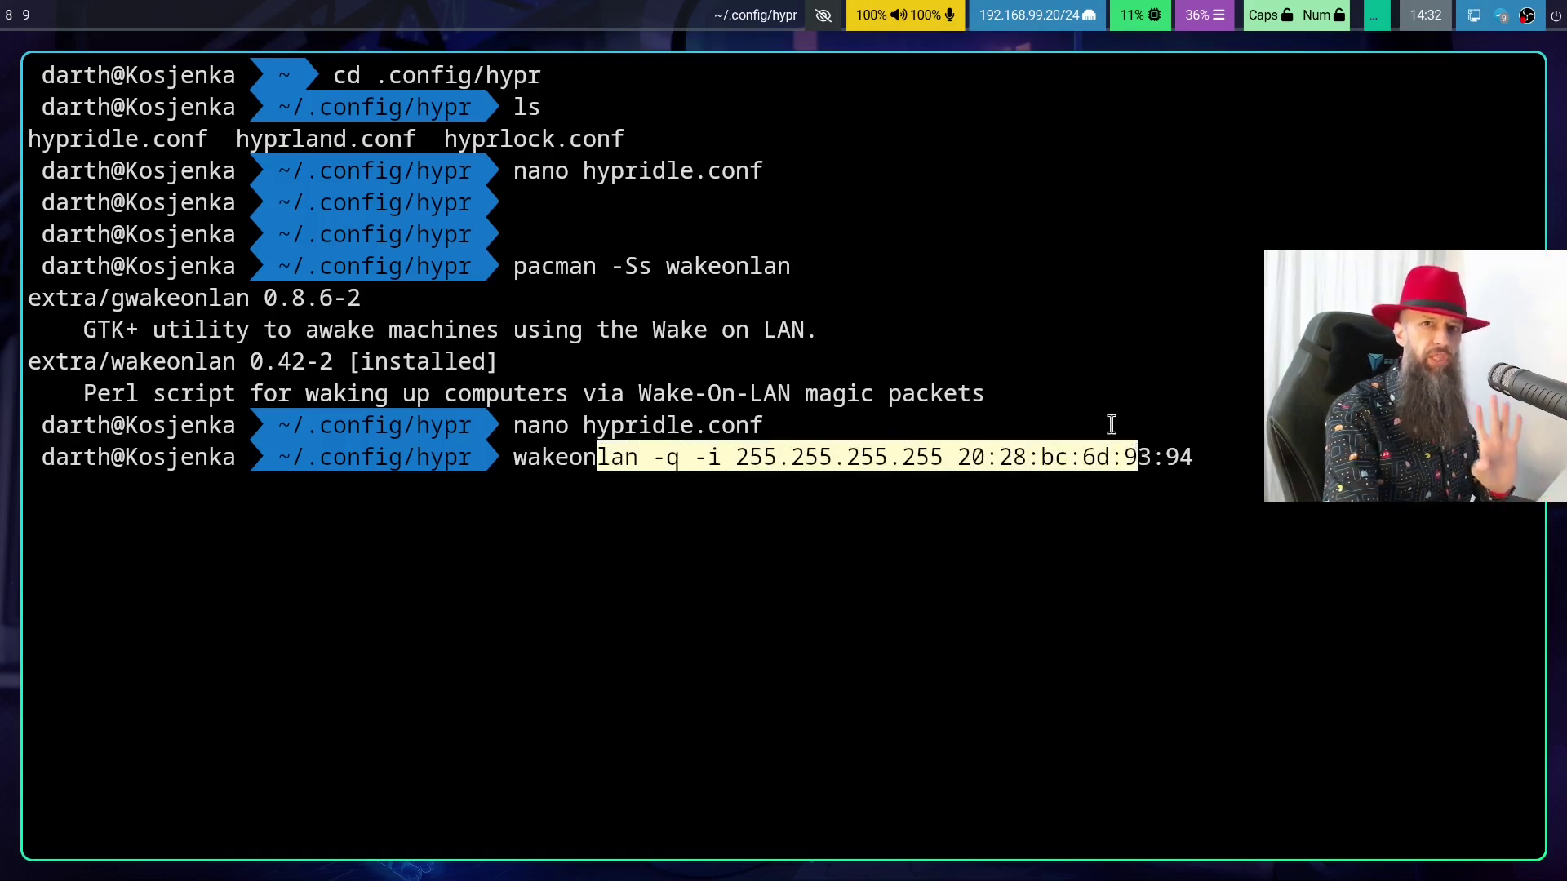
click(902, 457)
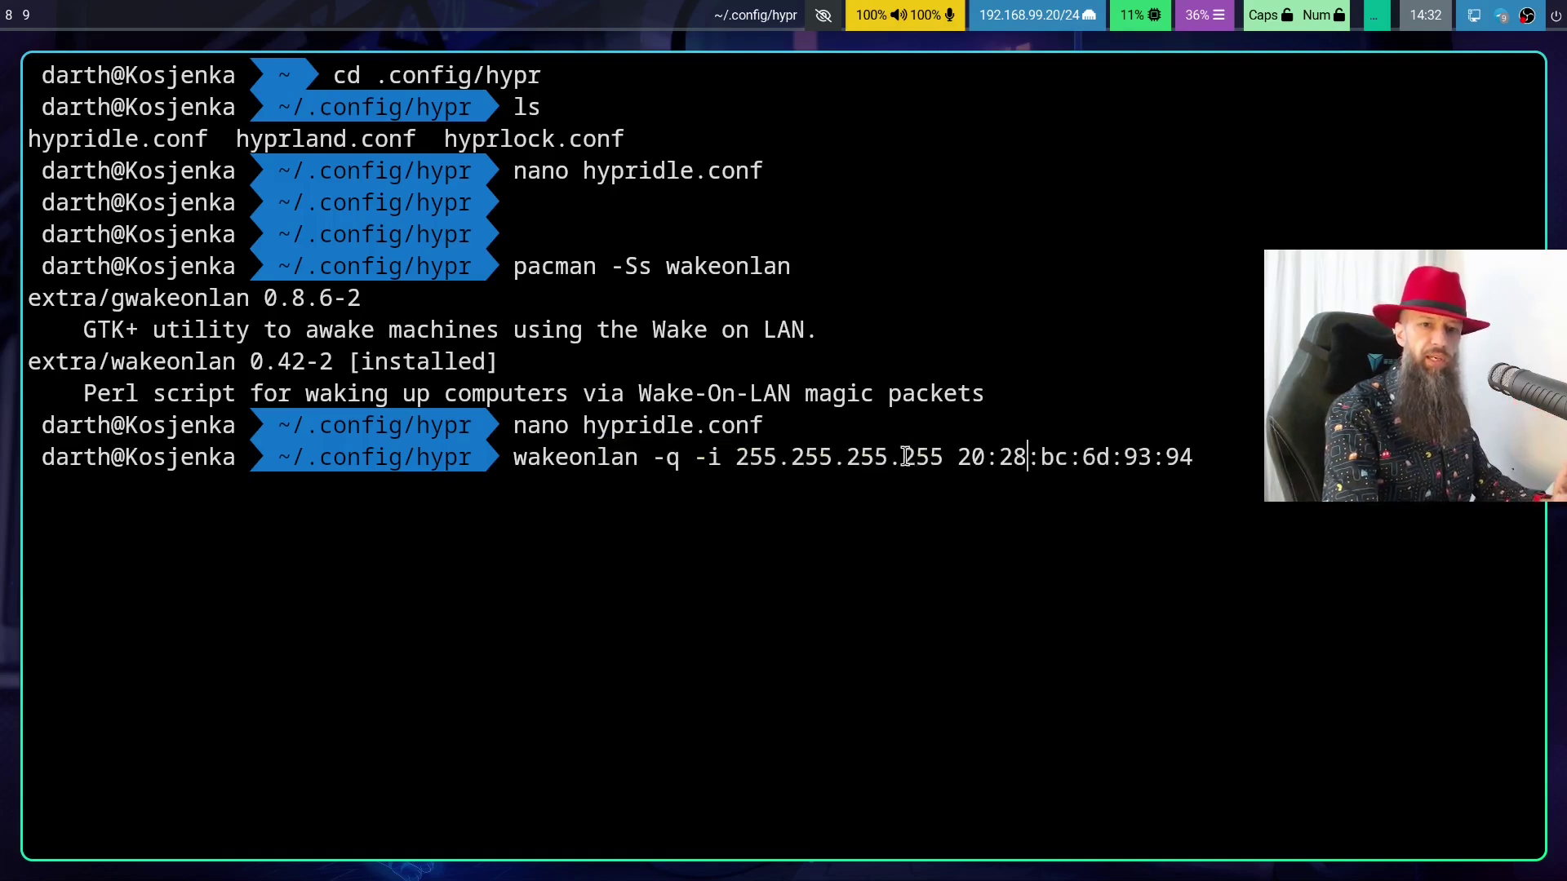
drag(749, 454, 941, 464)
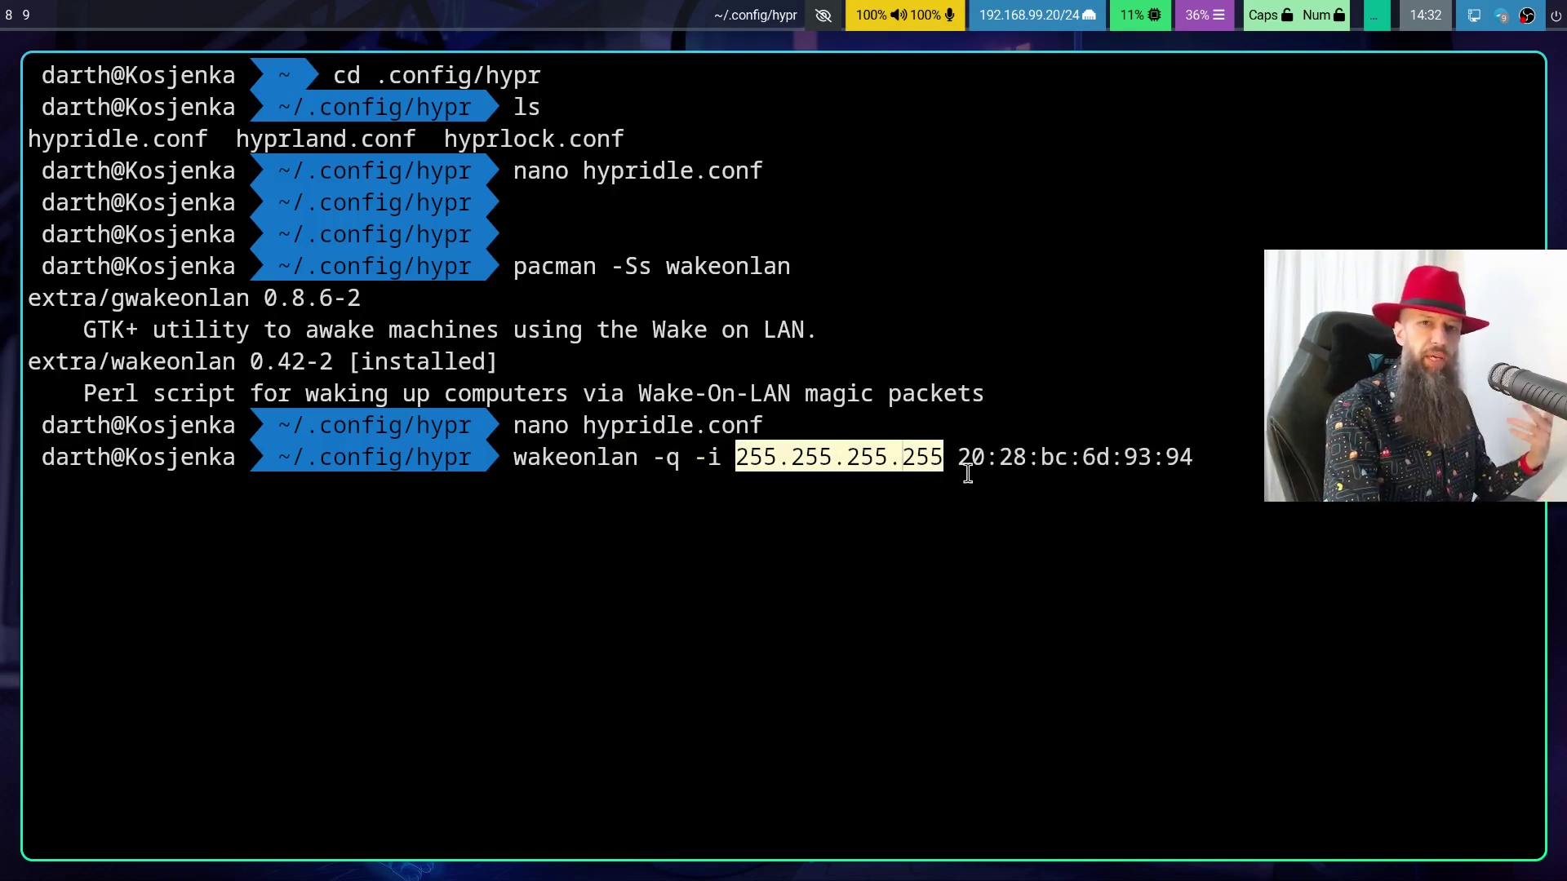
drag(902, 457, 944, 462)
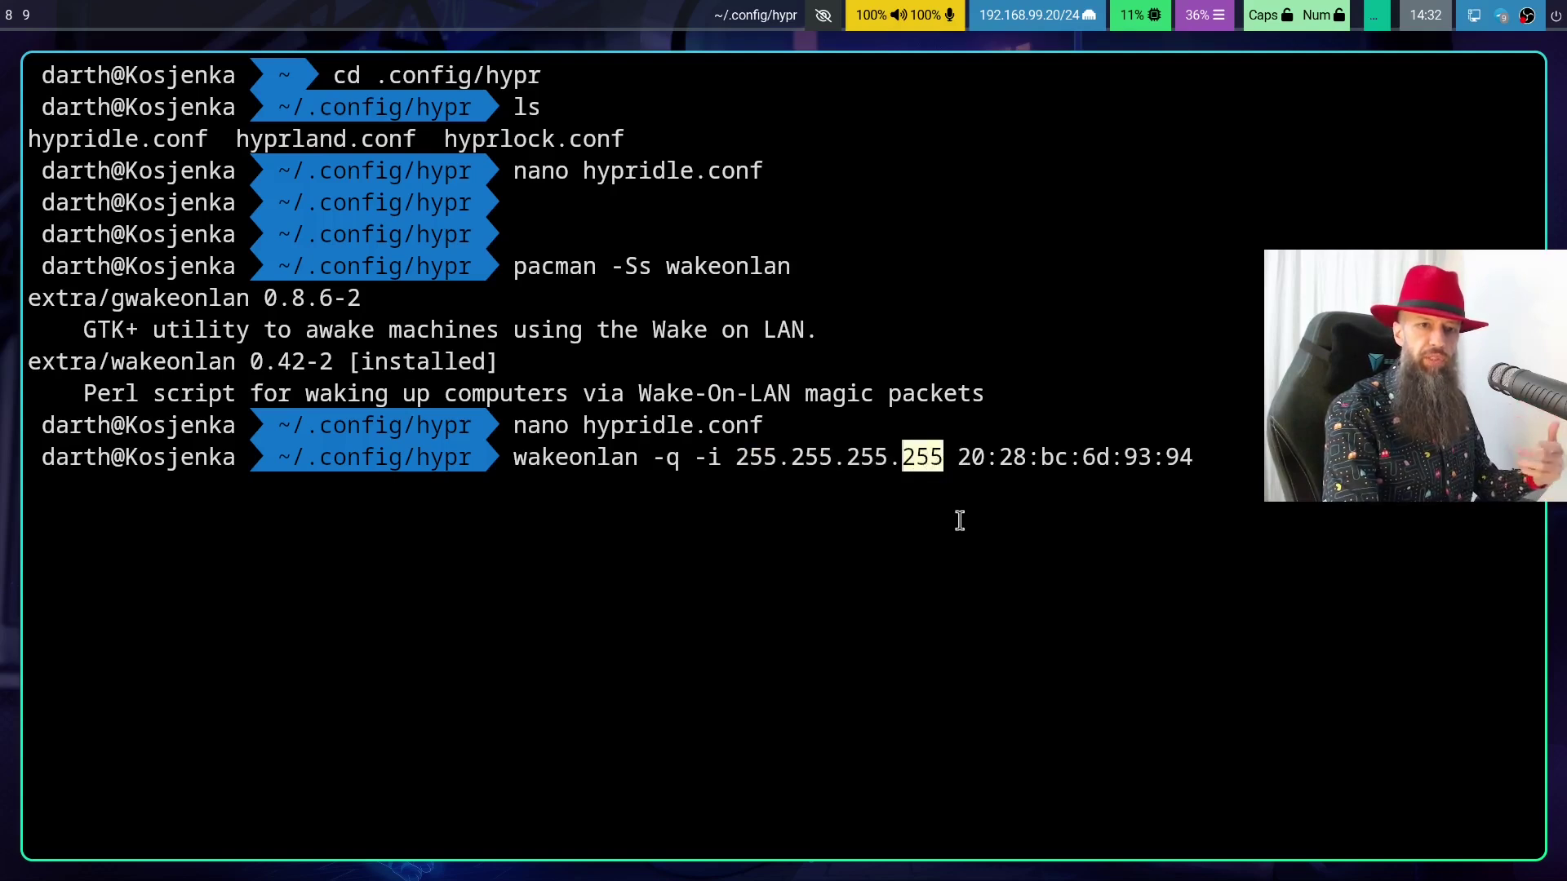
Step: Clear the wakeonlan command line and recall pacman -Ss wakeonlan from history
click(1232, 455)
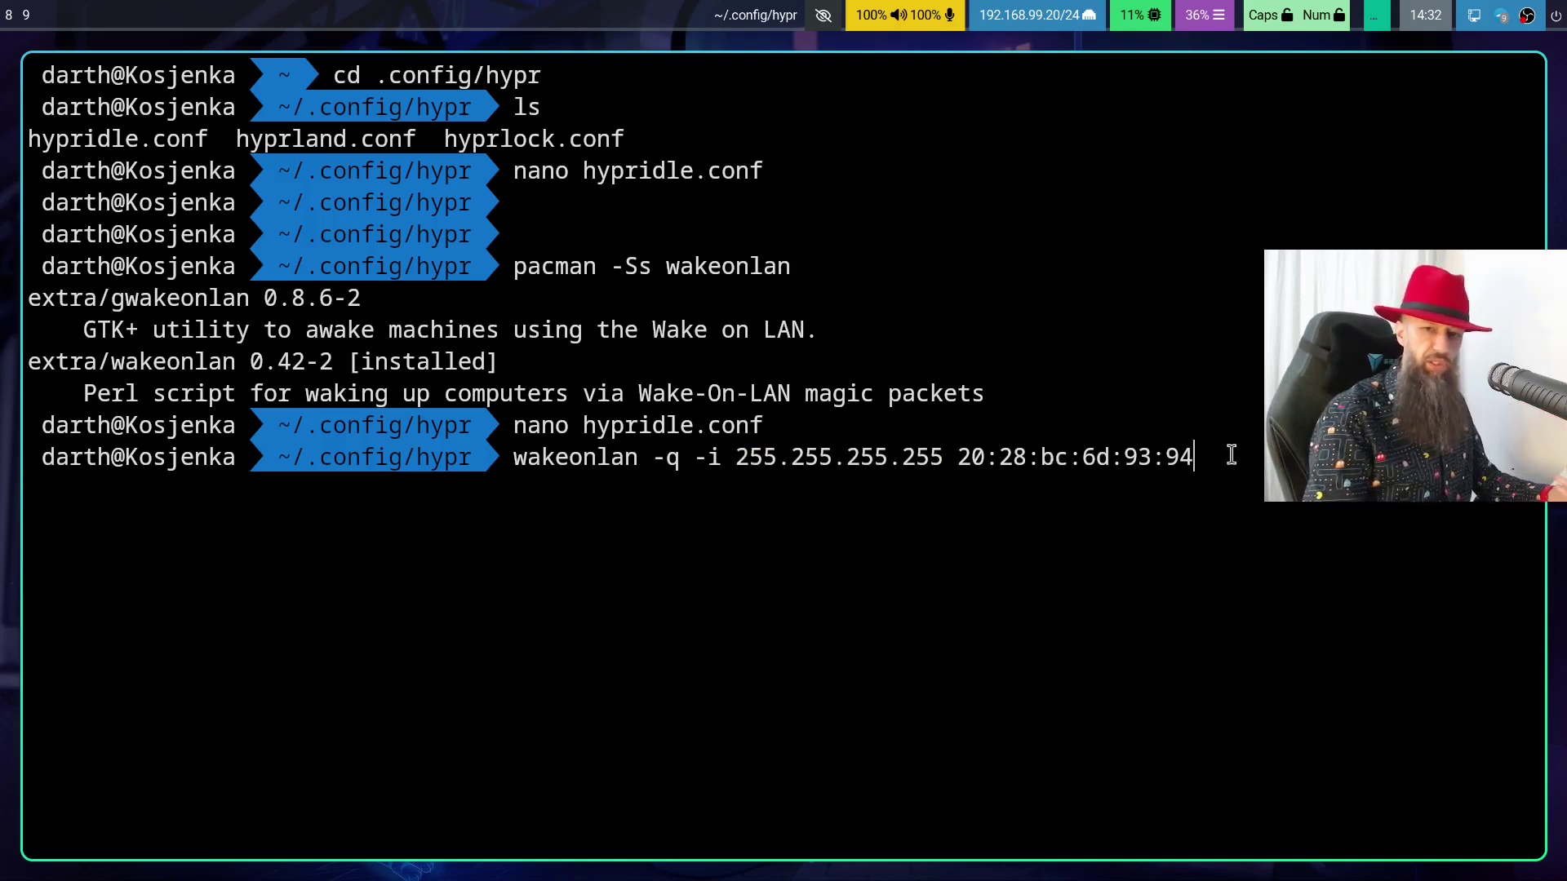
key(BackSpace)
key(BackSpace)
key(BackSpace)
key(BackSpace)
key(BackSpace)
key(BackSpace)
key(BackSpace)
key(BackSpace)
key(BackSpace)
key(BackSpace)
key(BackSpace)
key(BackSpace)
key(BackSpace)
key(BackSpace)
key(BackSpace)
key(BackSpace)
key(BackSpace)
key(BackSpace)
key(BackSpace)
key(BackSpace)
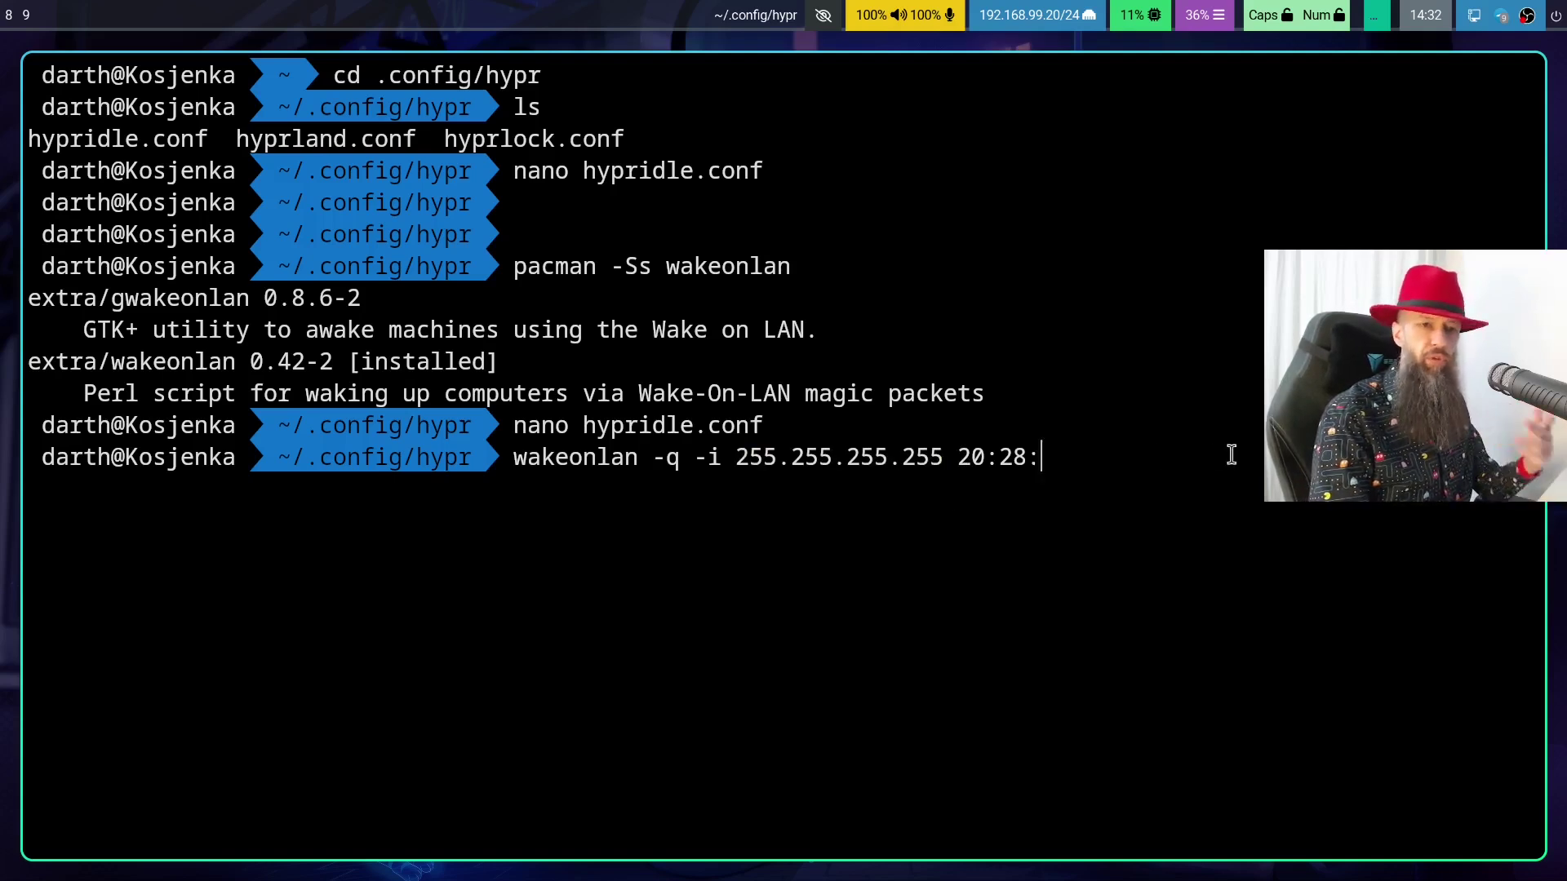
key(BackSpace)
key(BackSpace)
key(BackSpace)
key(BackSpace)
key(BackSpace)
key(BackSpace)
key(BackSpace)
key(BackSpace)
key(BackSpace)
key(BackSpace)
key(BackSpace)
key(BackSpace)
key(BackSpace)
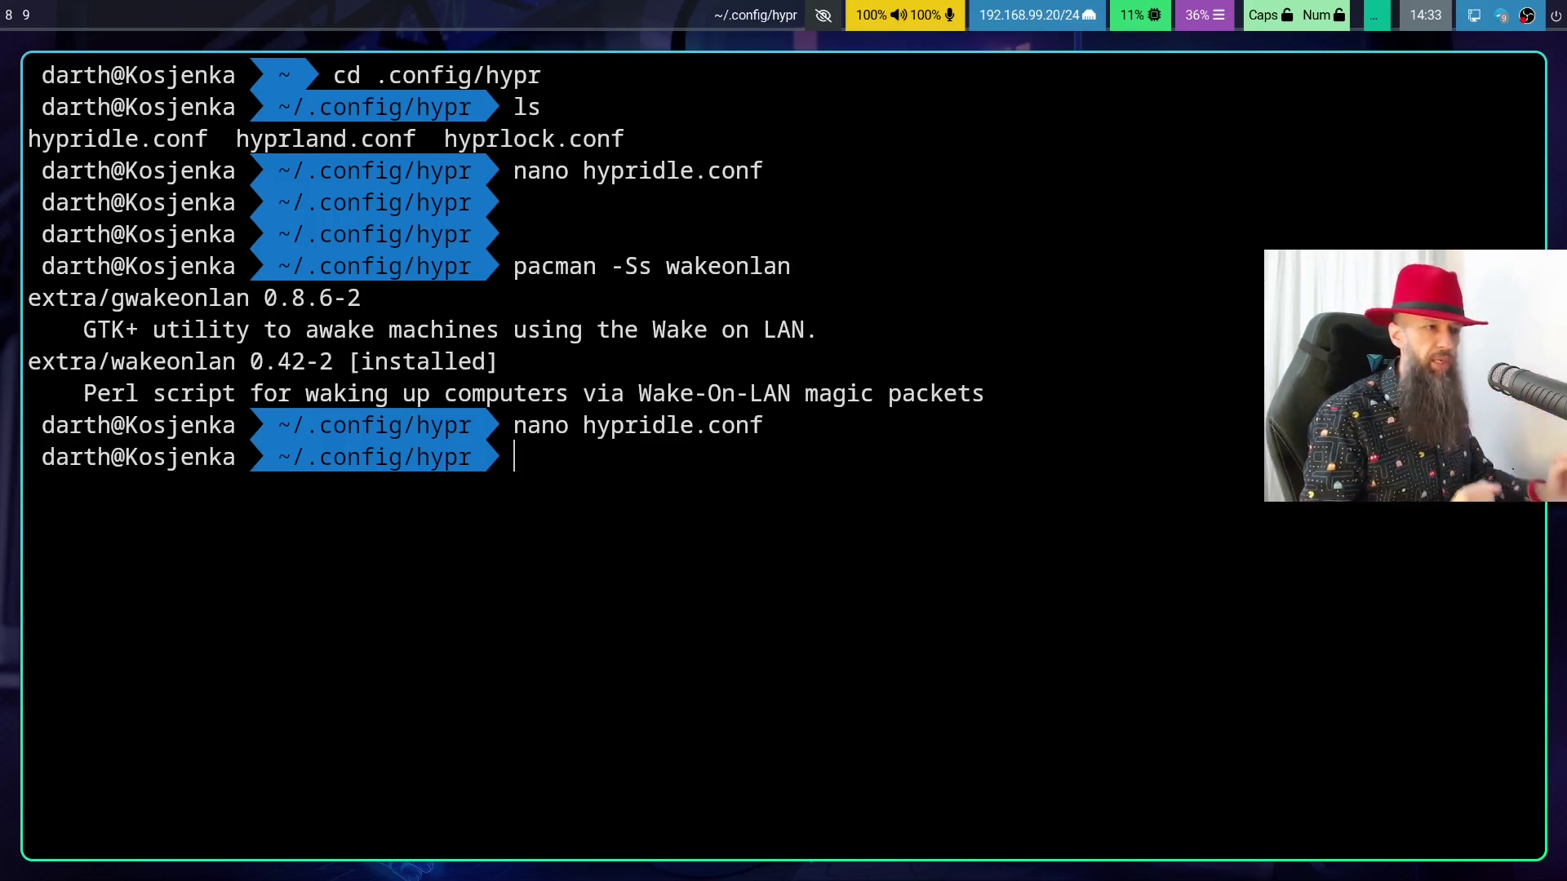
key(Up)
key(Up)
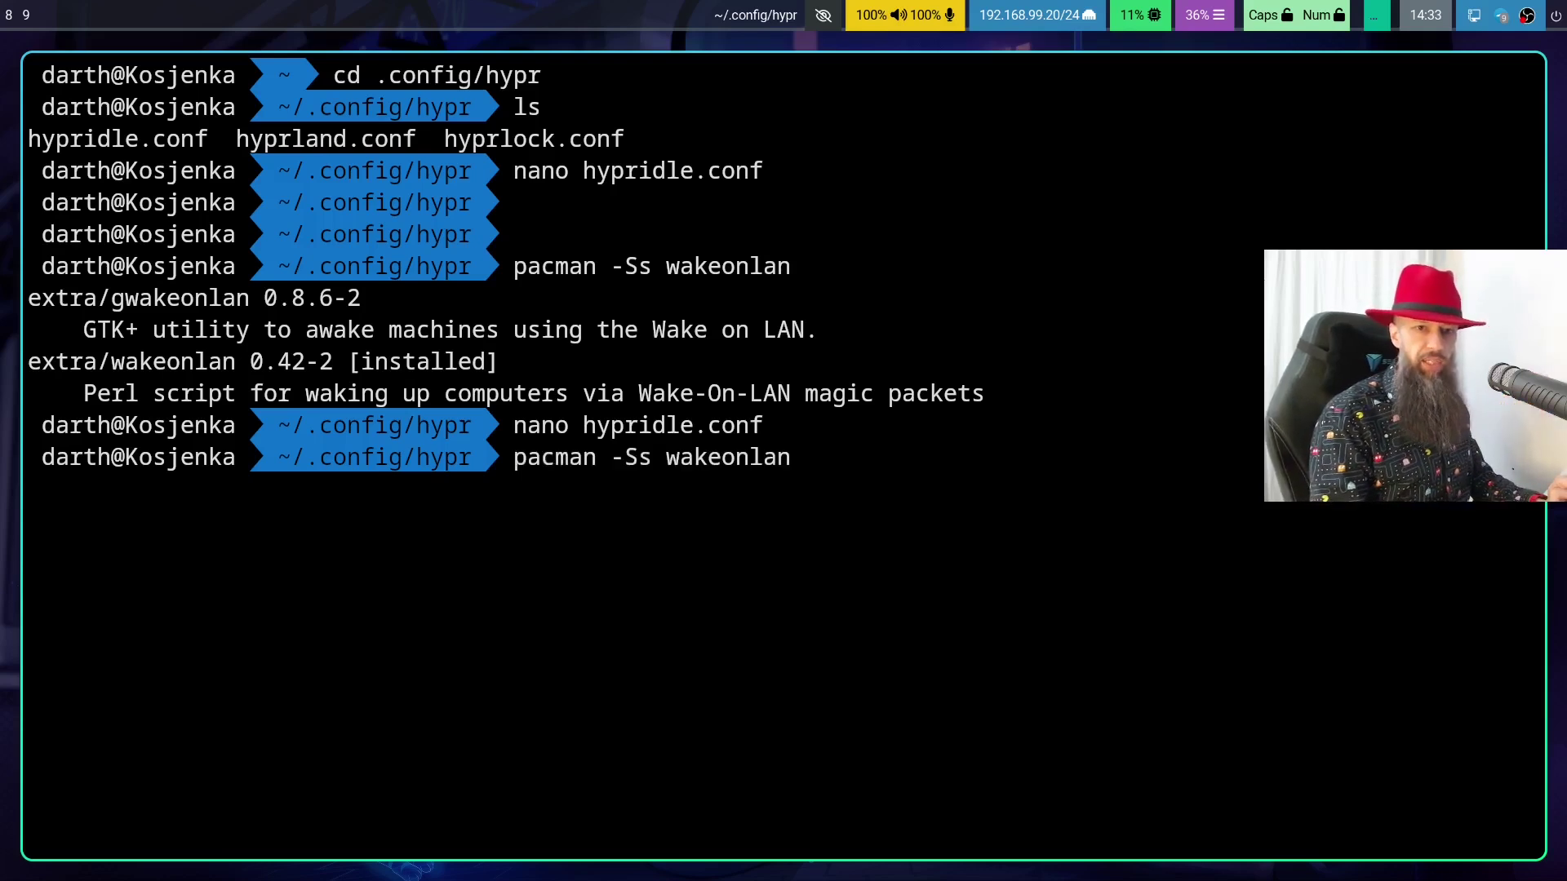
Step: Reopen hypridle.conf in nano using the nano hypridle.conf command from history
key(Down)
key(Return)
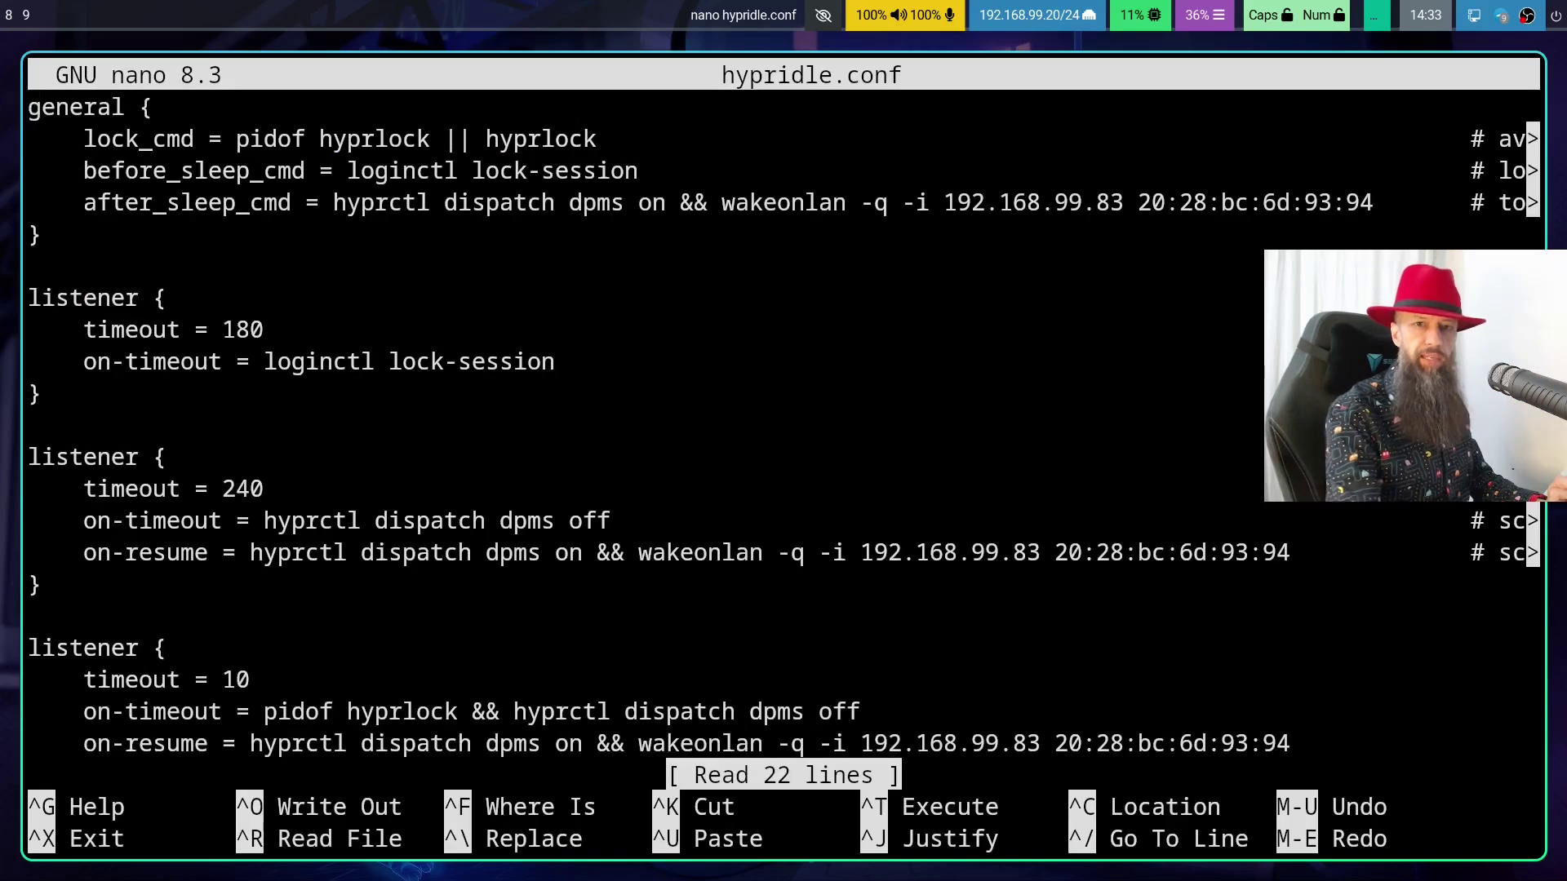
drag(99, 200, 806, 200)
click(833, 204)
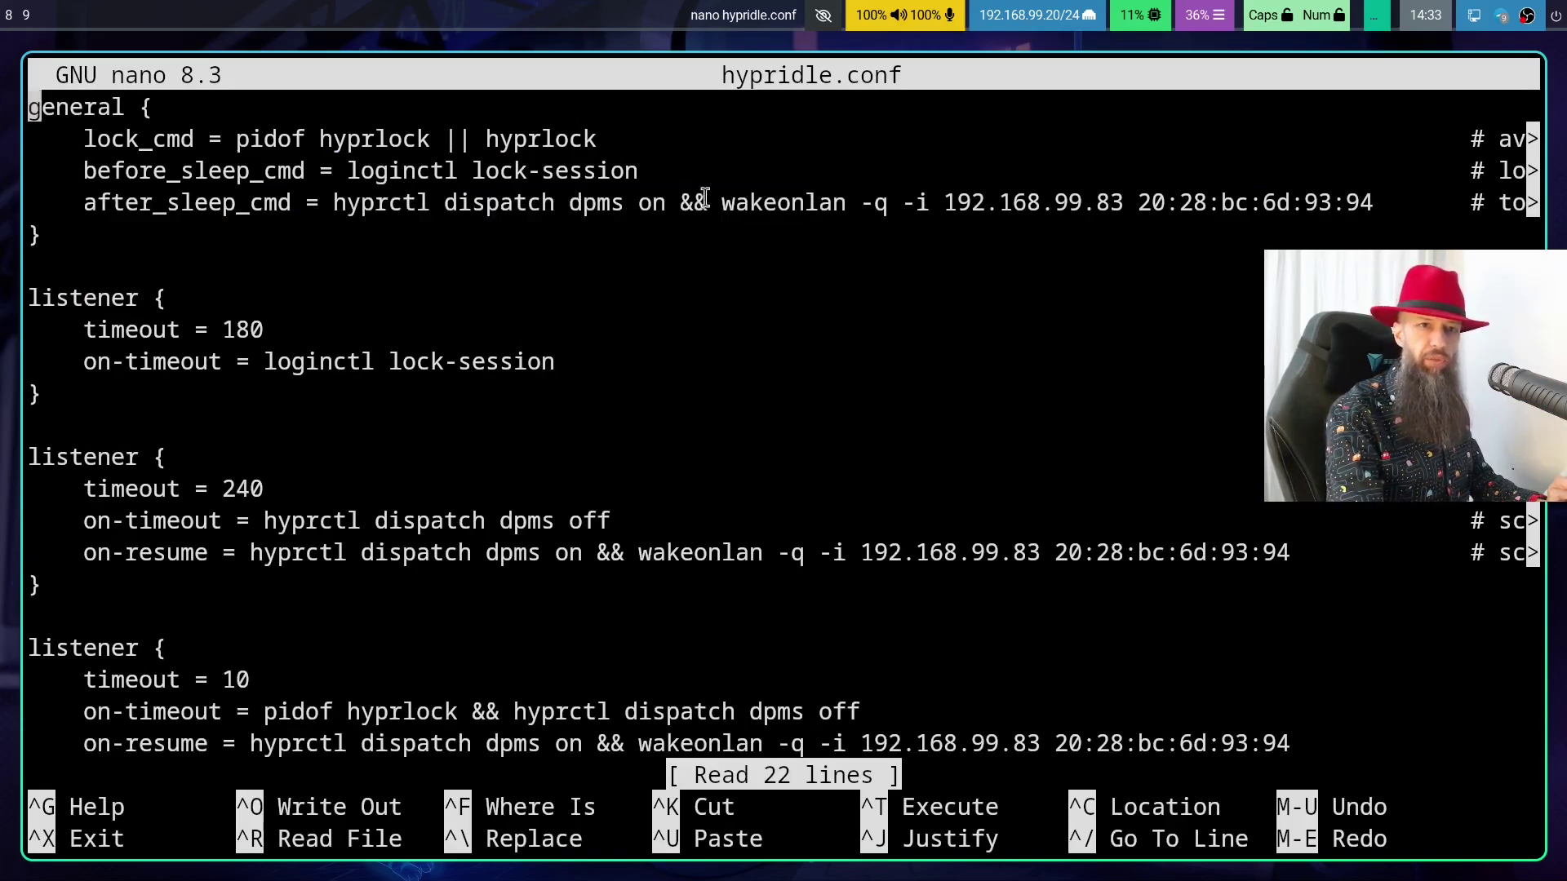
Step: Highlight the dpms on, && and wakeonlan parts of the after_sleep_cmd line
drag(707, 202, 362, 204)
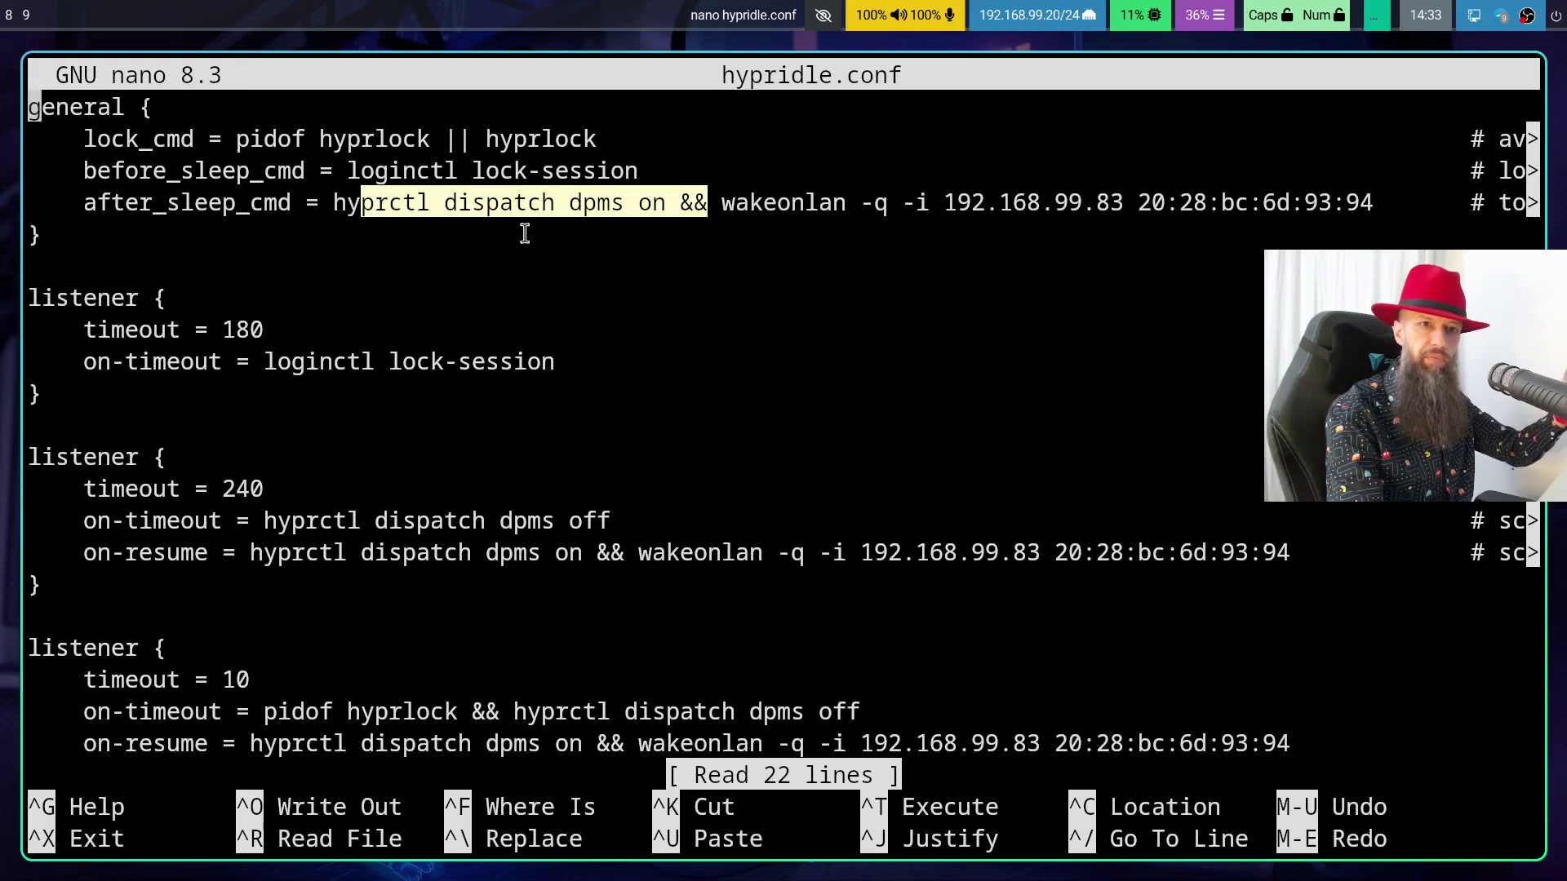
click(654, 231)
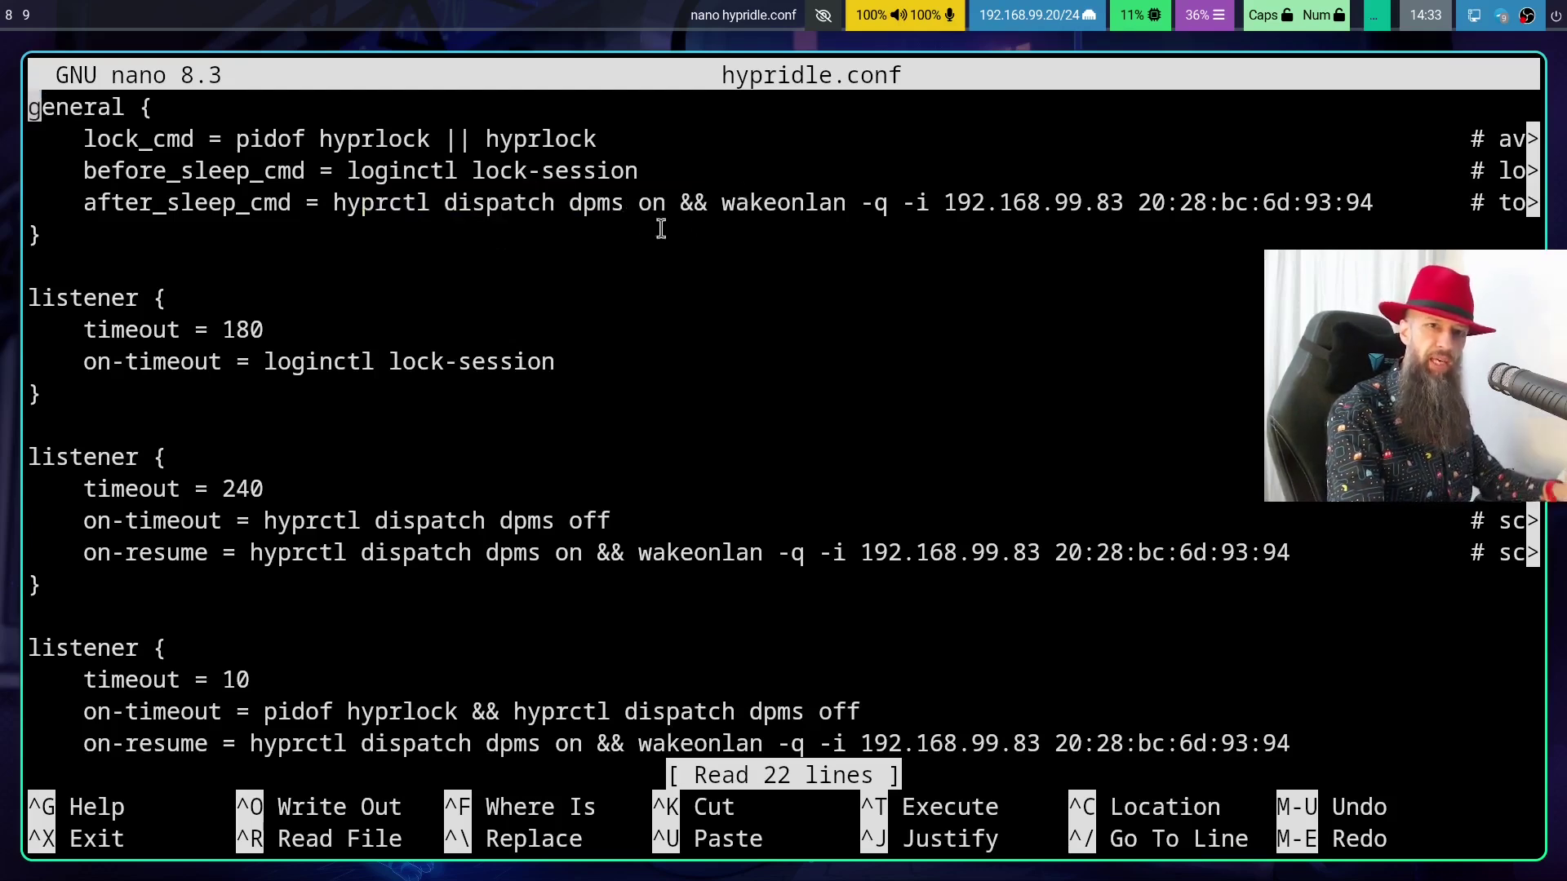
drag(676, 202, 1376, 202)
click(715, 209)
click(723, 209)
click(1375, 203)
drag(733, 211, 1374, 213)
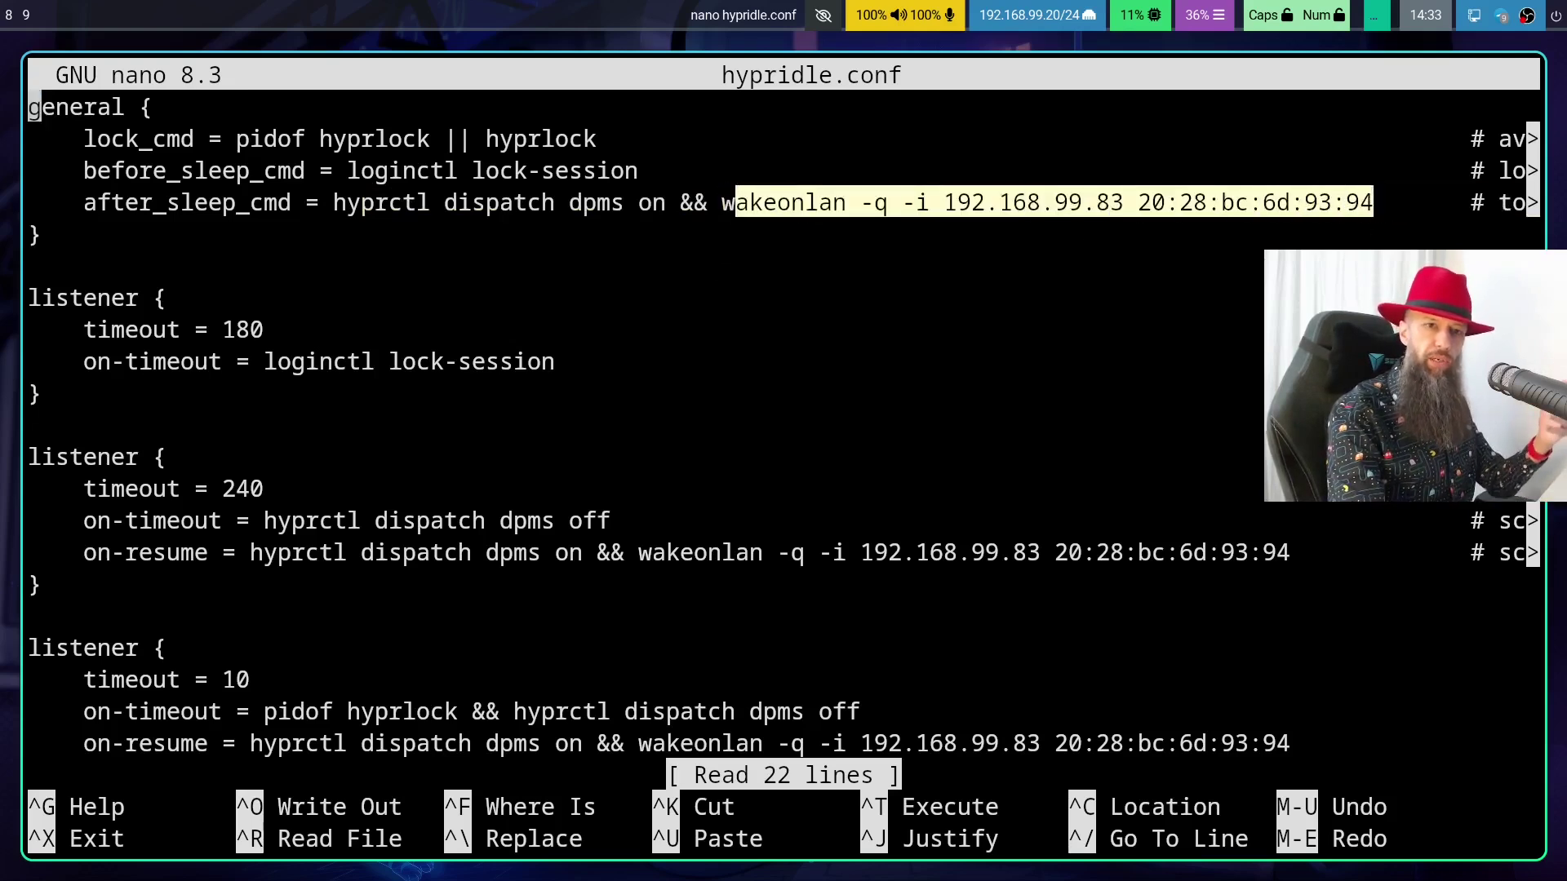
key(Down)
key(Down)
key(Down)
key(Down)
key(Down)
key(Down)
key(Down)
key(Down)
key(Down)
key(Down)
key(Down)
key(Down)
key(Down)
key(Down)
key(Down)
key(Down)
key(Down)
key(Down)
key(Down)
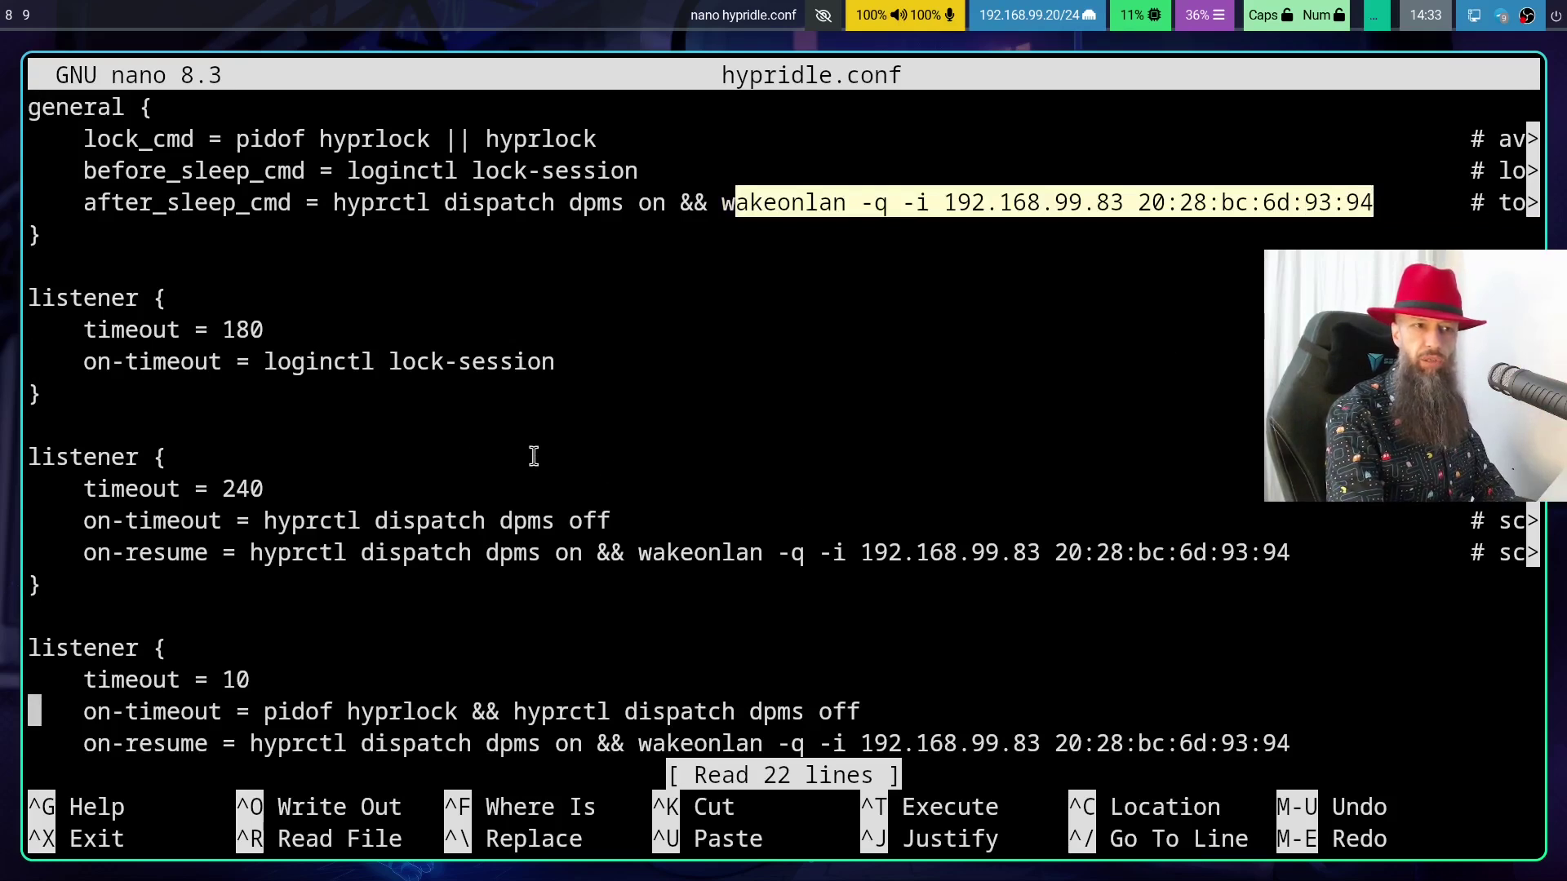
key(Up)
drag(111, 488, 217, 487)
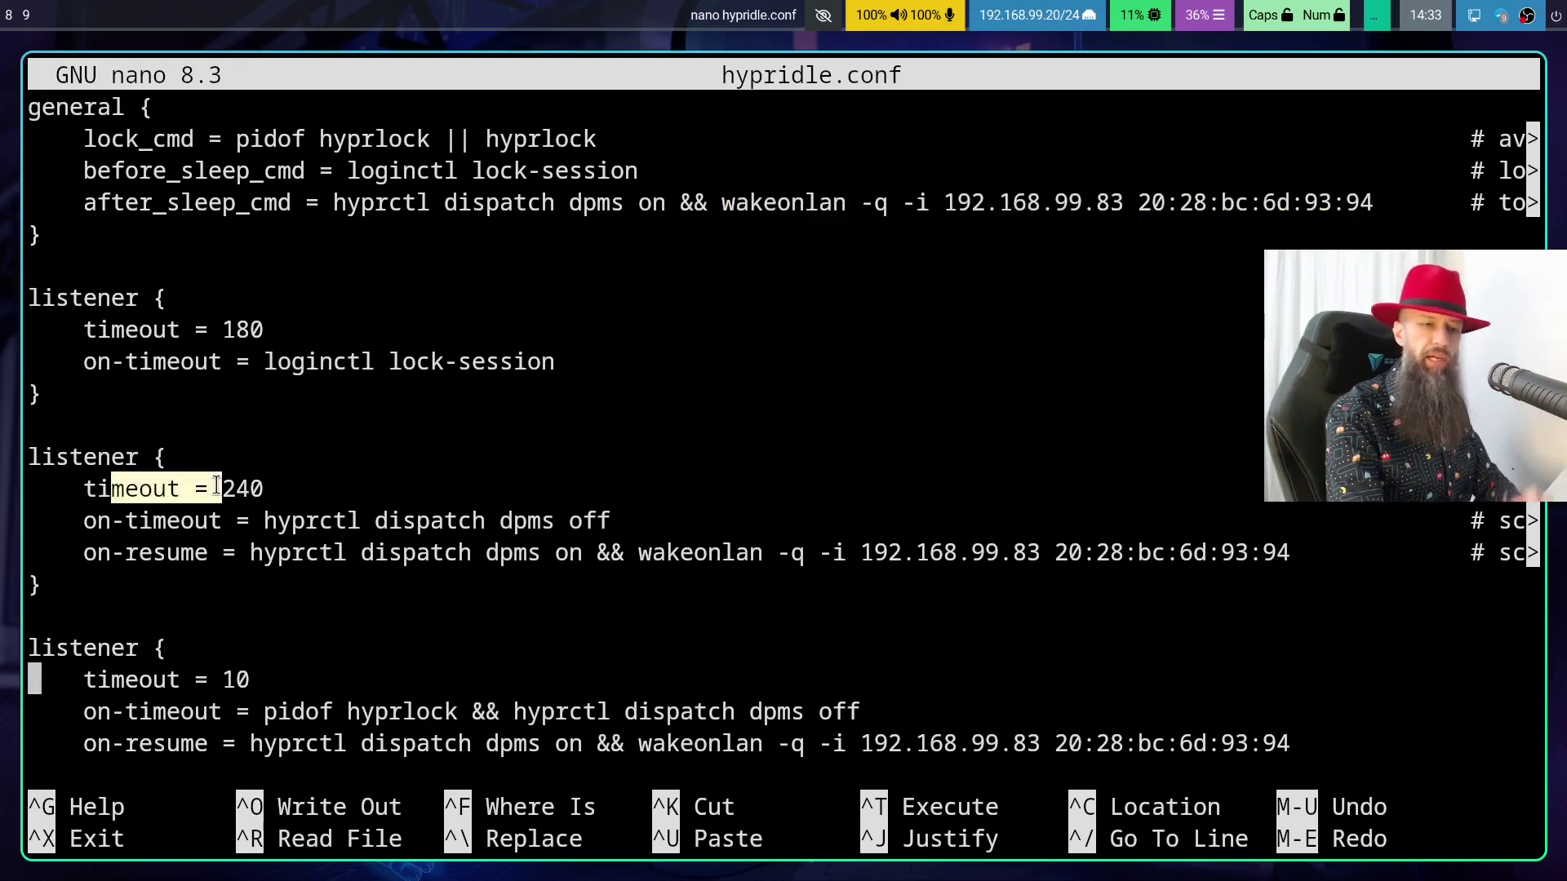
drag(111, 488, 286, 518)
click(265, 485)
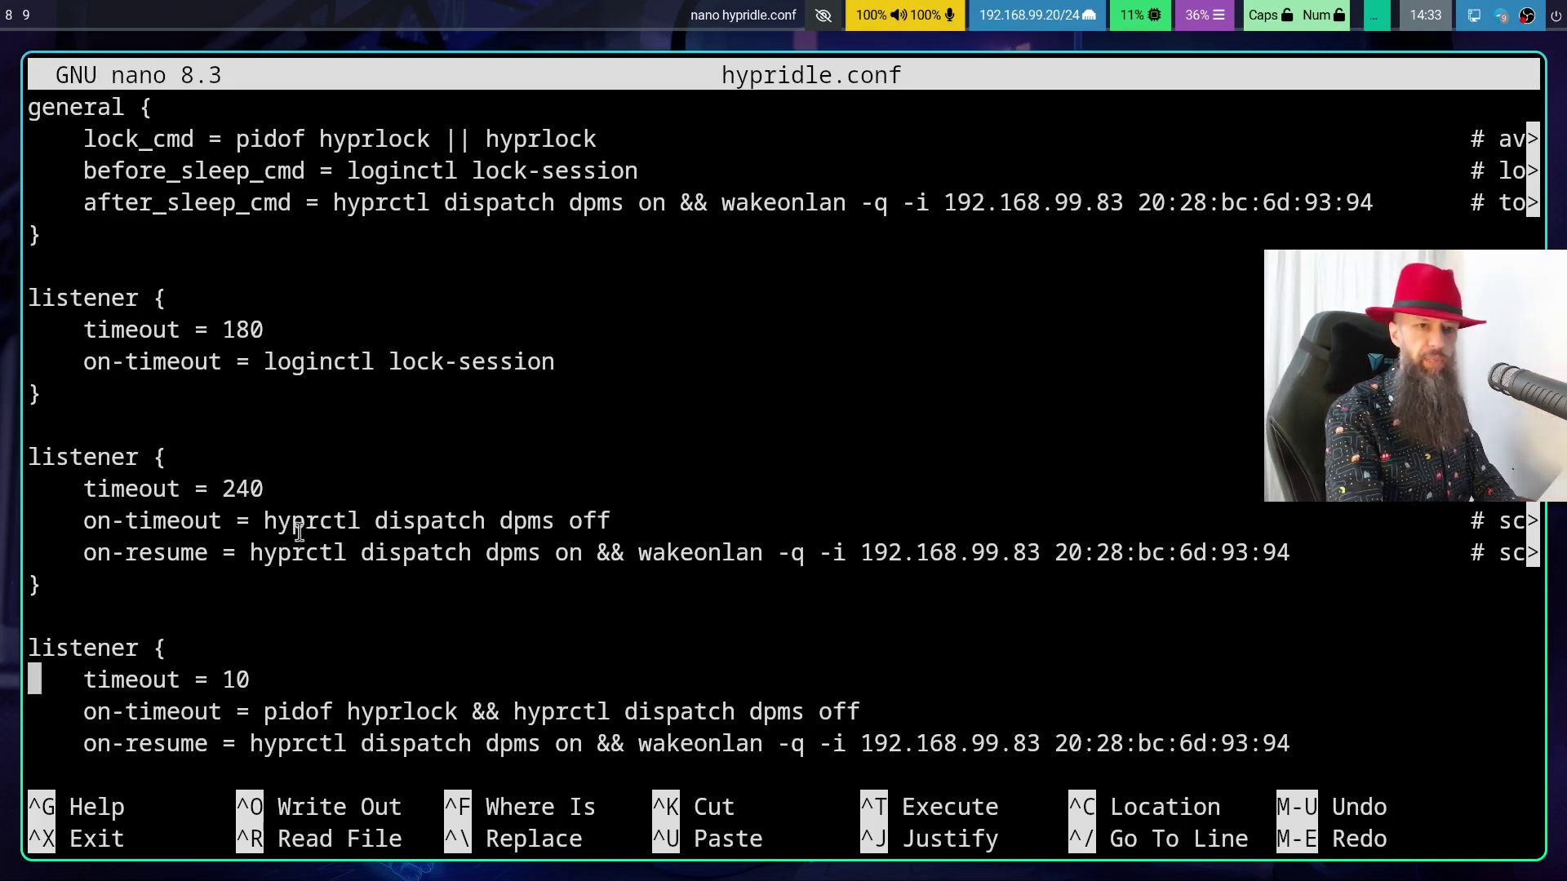
drag(273, 521, 631, 533)
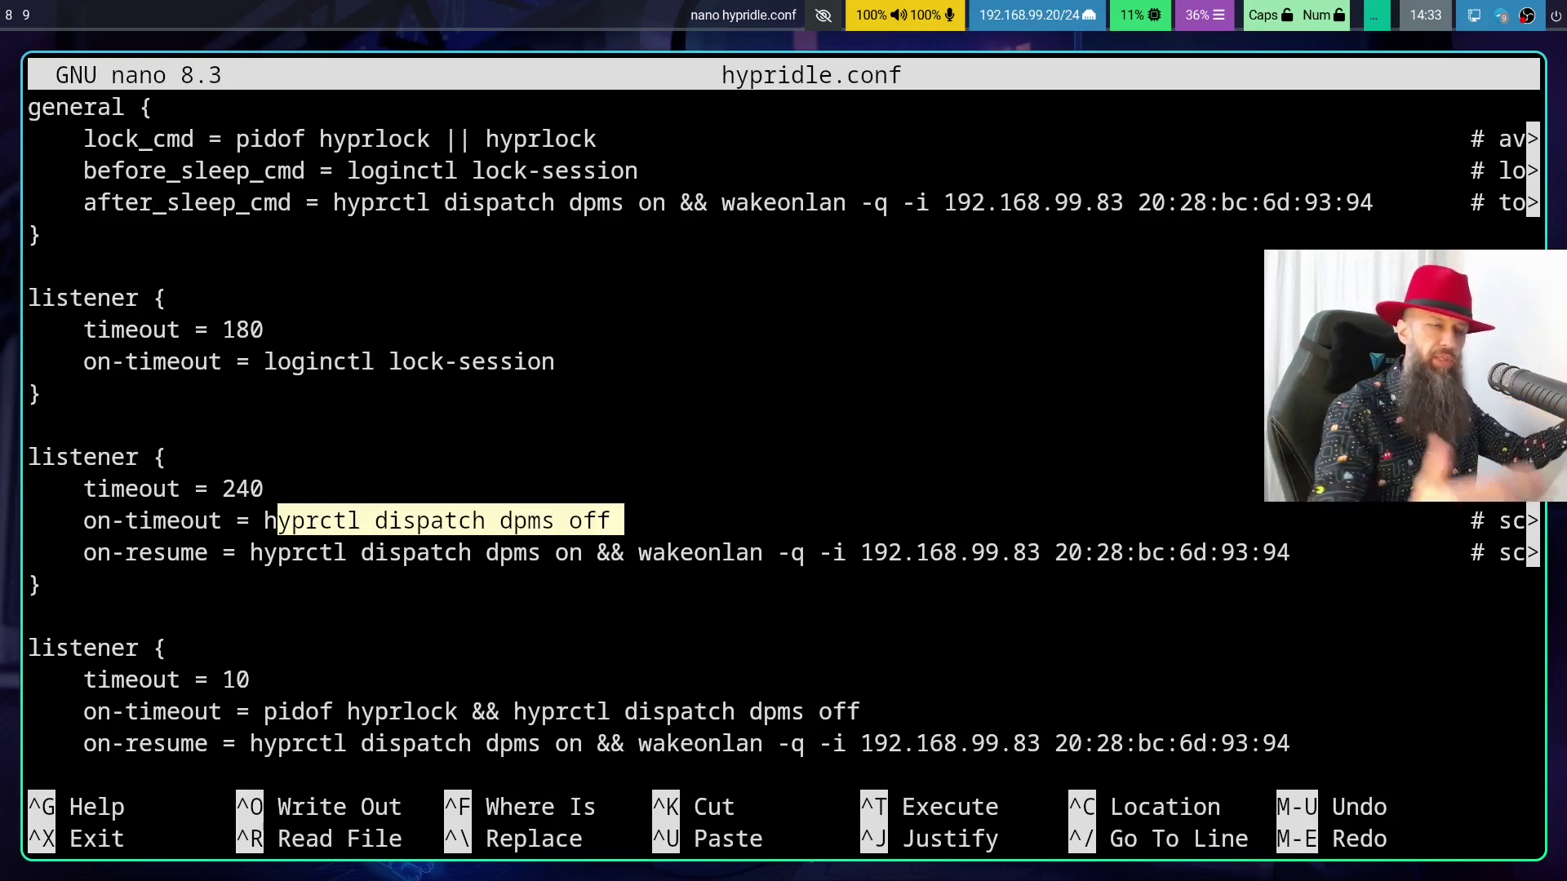
click(626, 526)
drag(236, 521, 625, 526)
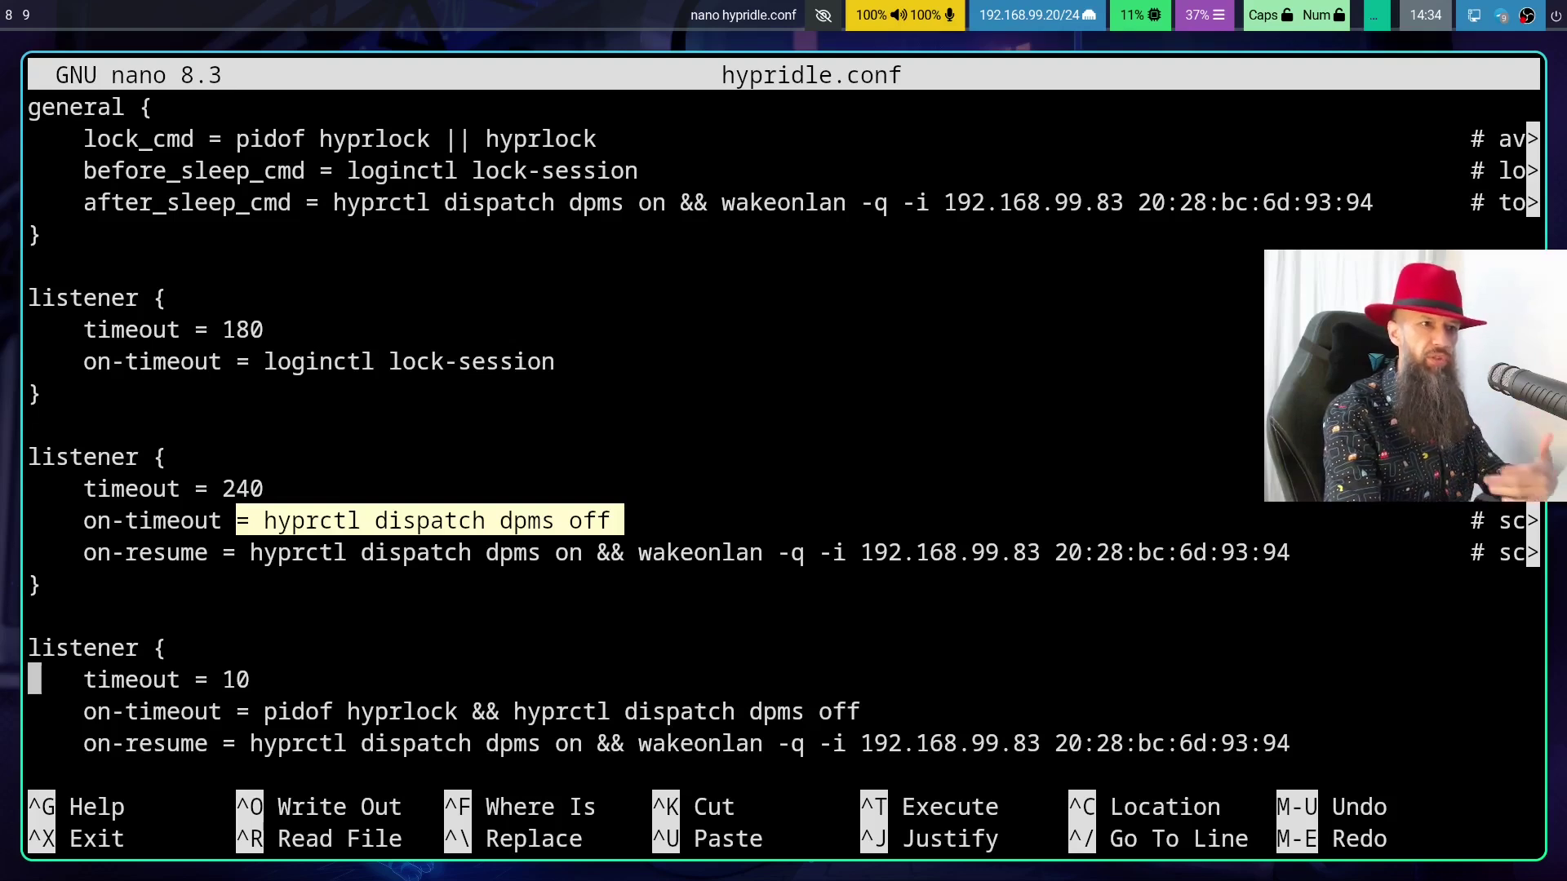
click(393, 469)
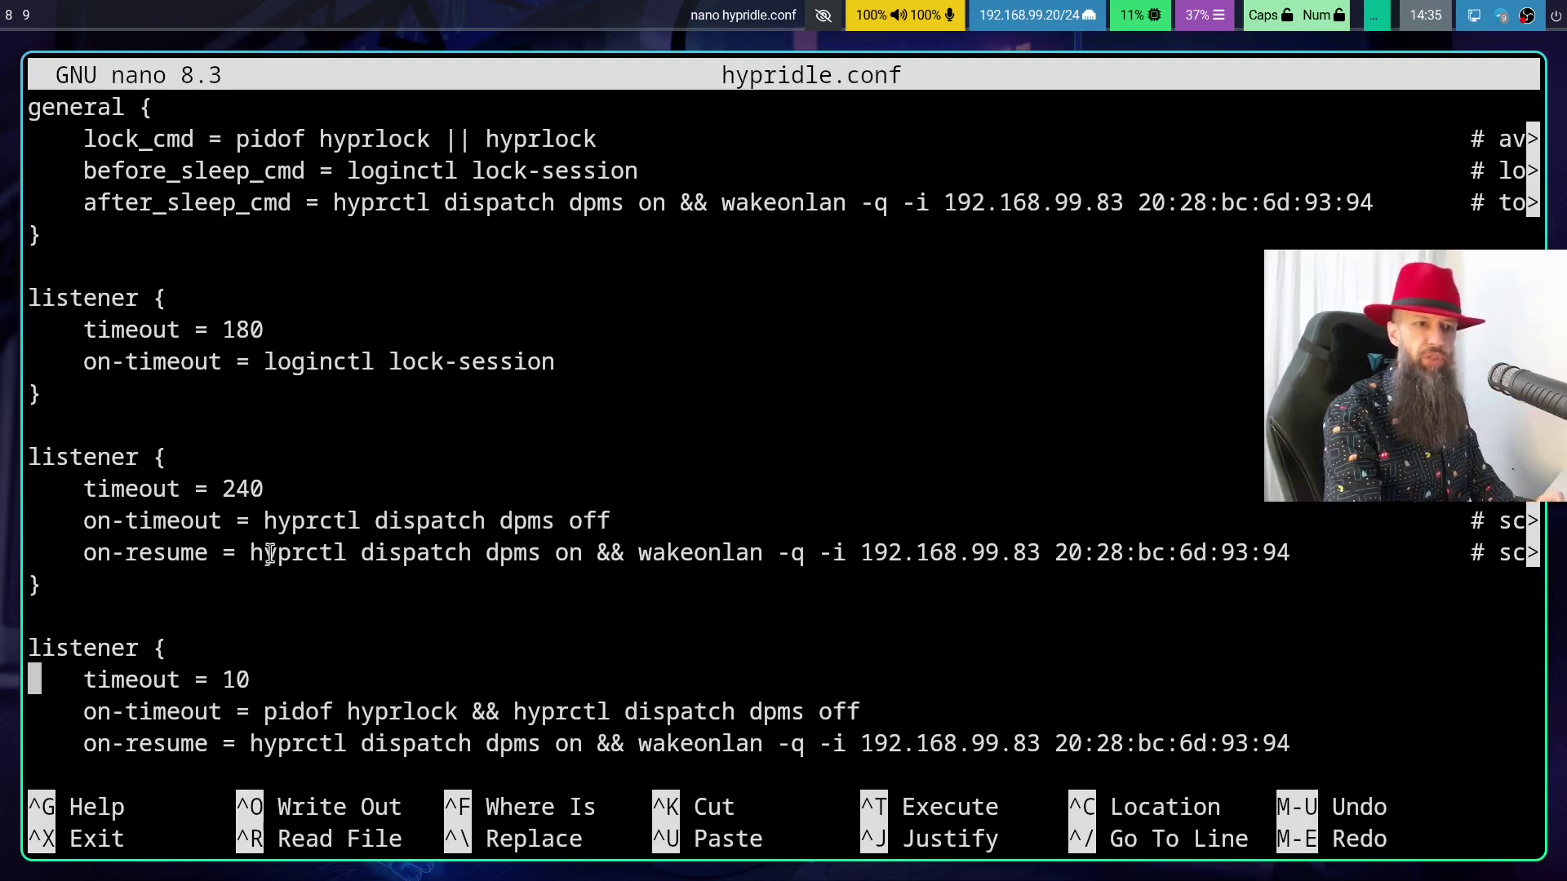
Step: Highlight the on-resume wakeonlan command and the timeout = 10 setting
drag(222, 553, 832, 555)
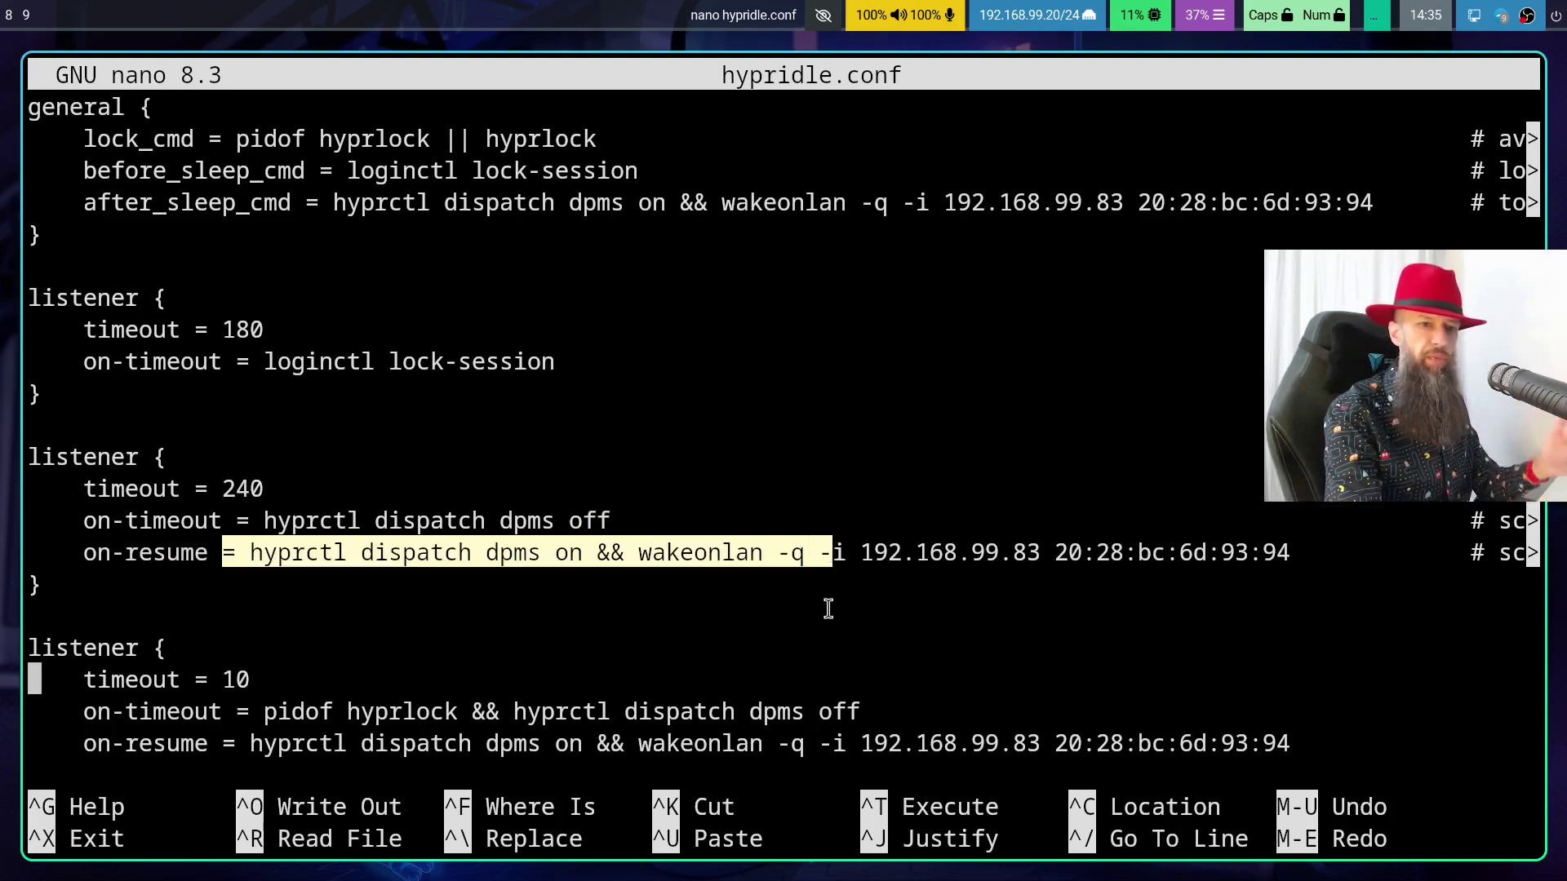
drag(638, 553, 1233, 581)
key(Down)
key(Down)
key(Down)
key(Down)
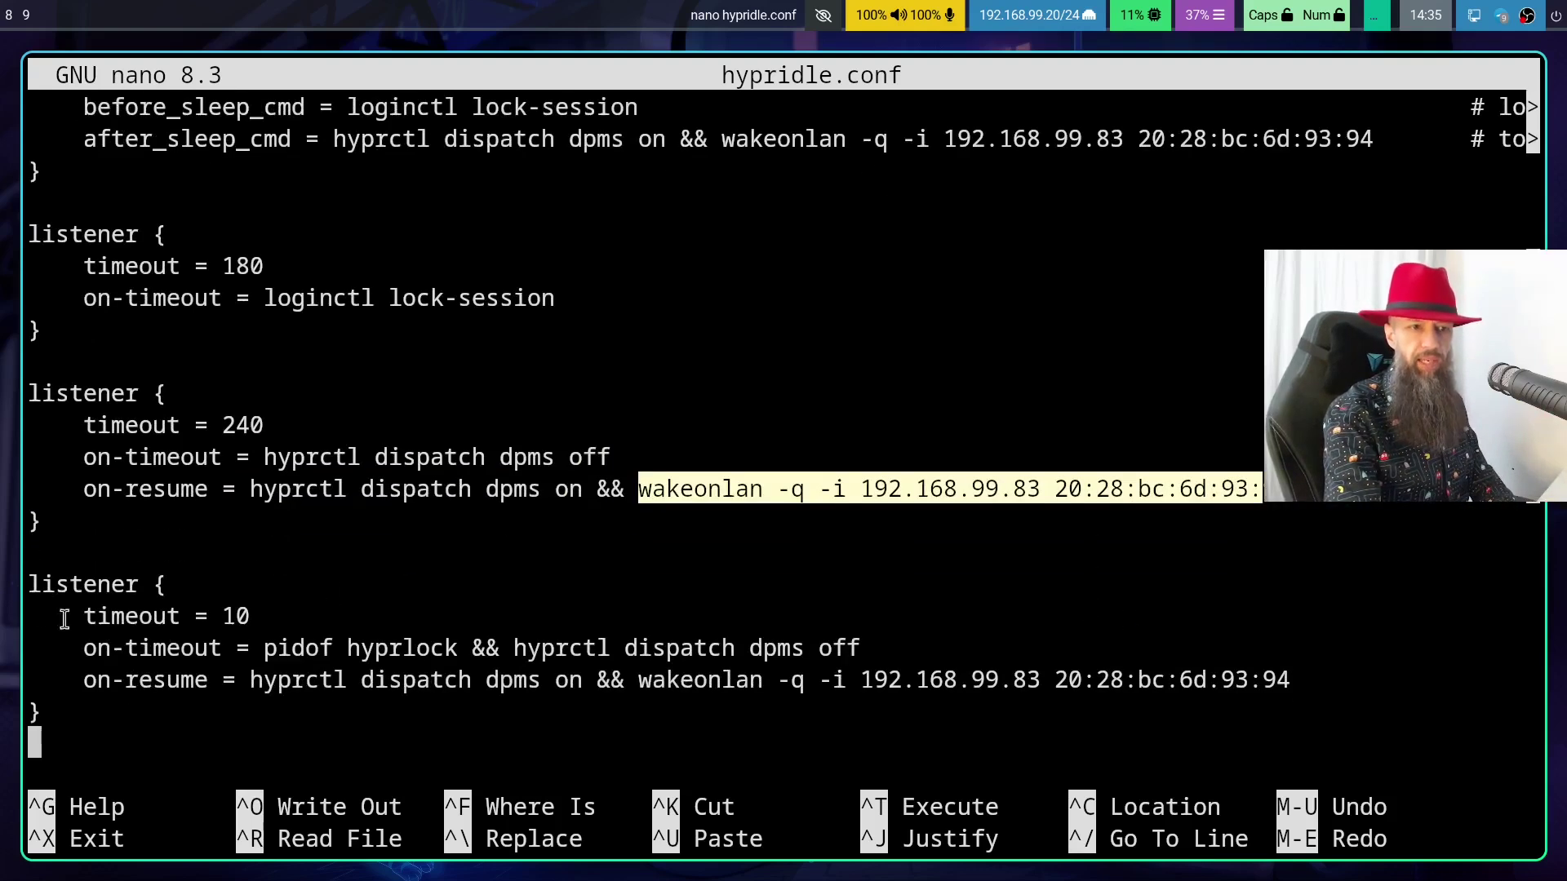
drag(83, 618, 272, 614)
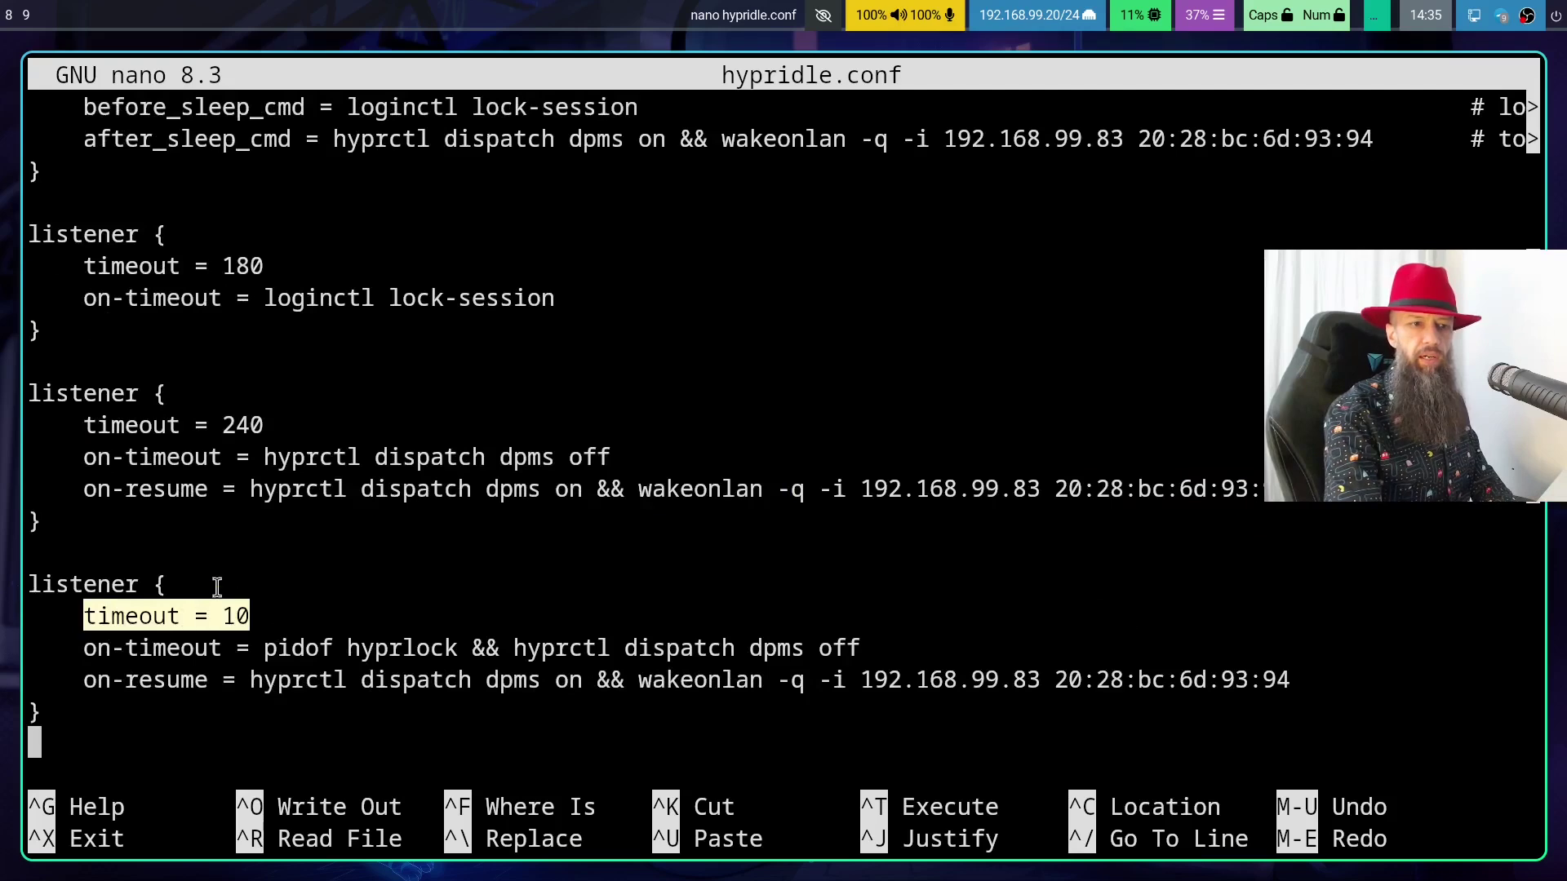
click(333, 659)
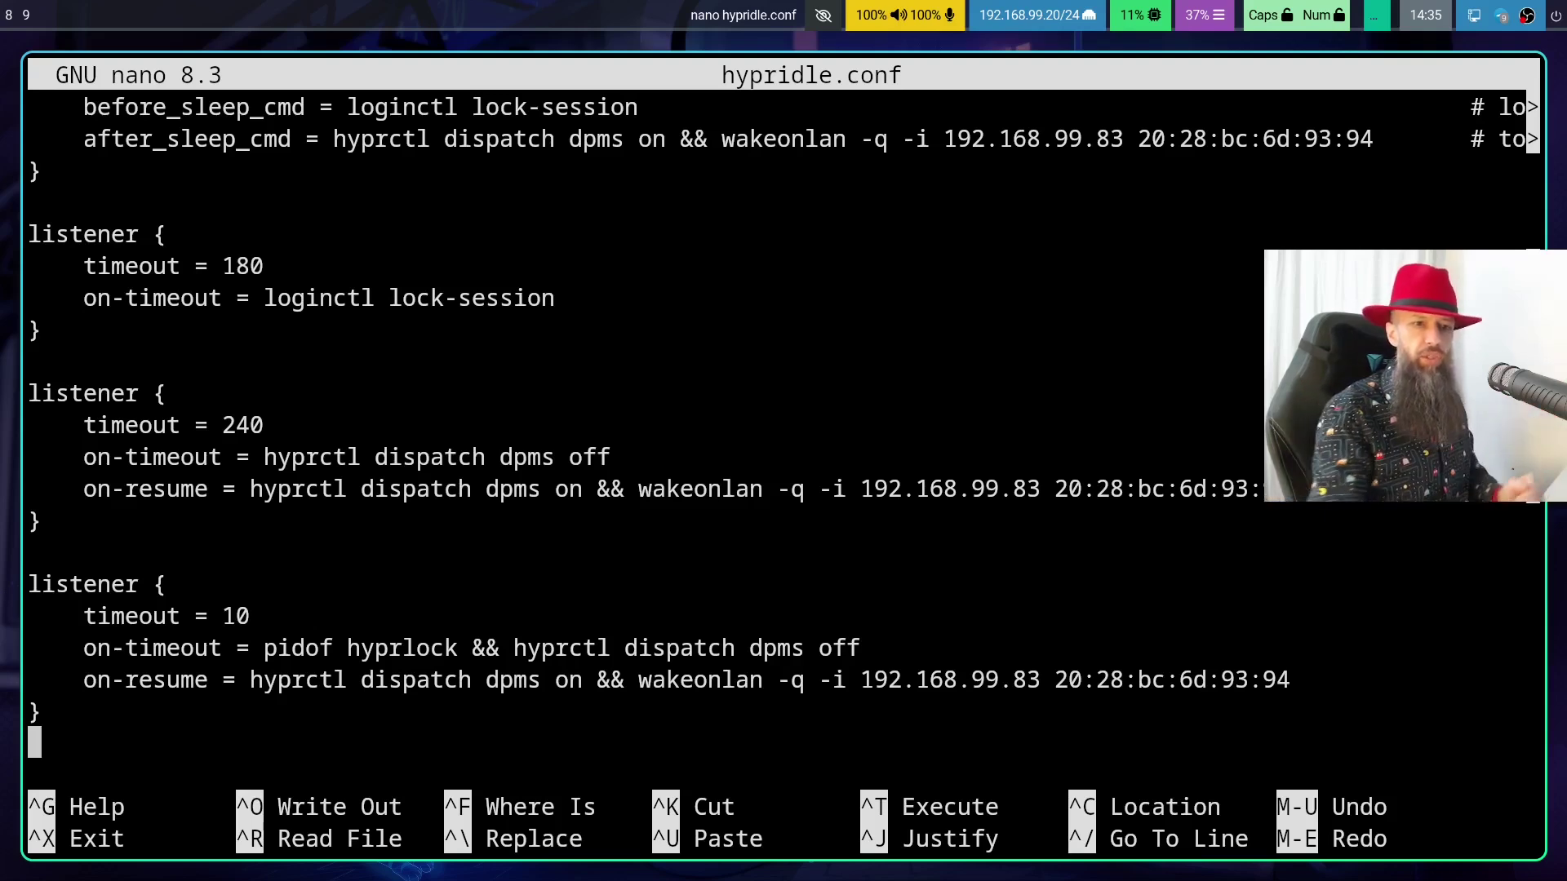
Step: Point out the 10-second timeout and the last on-resume command, then exit nano
drag(208, 615, 266, 604)
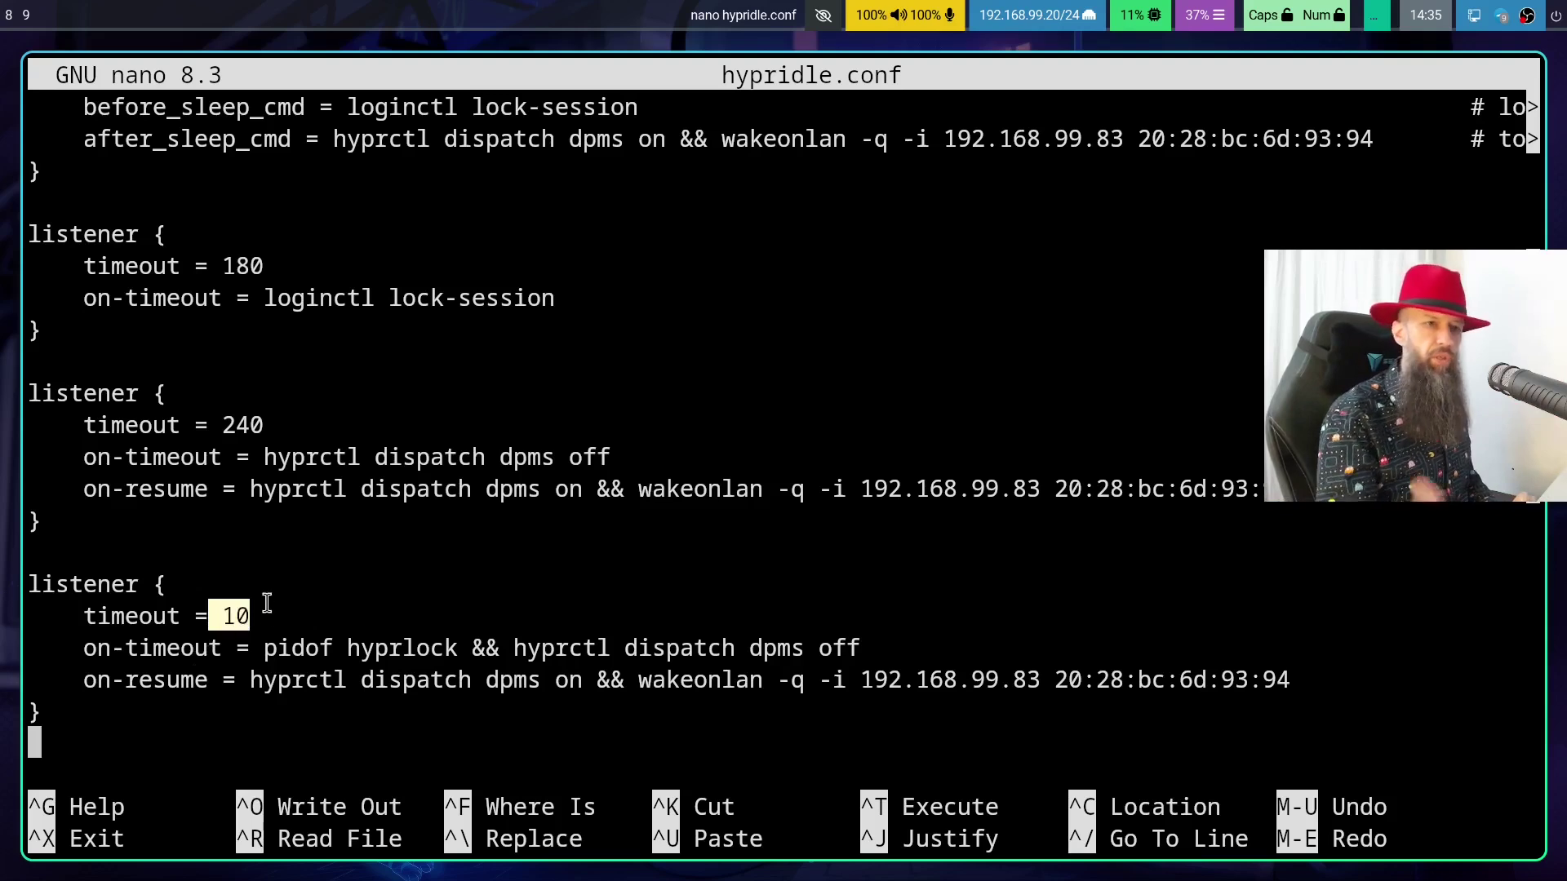
click(313, 631)
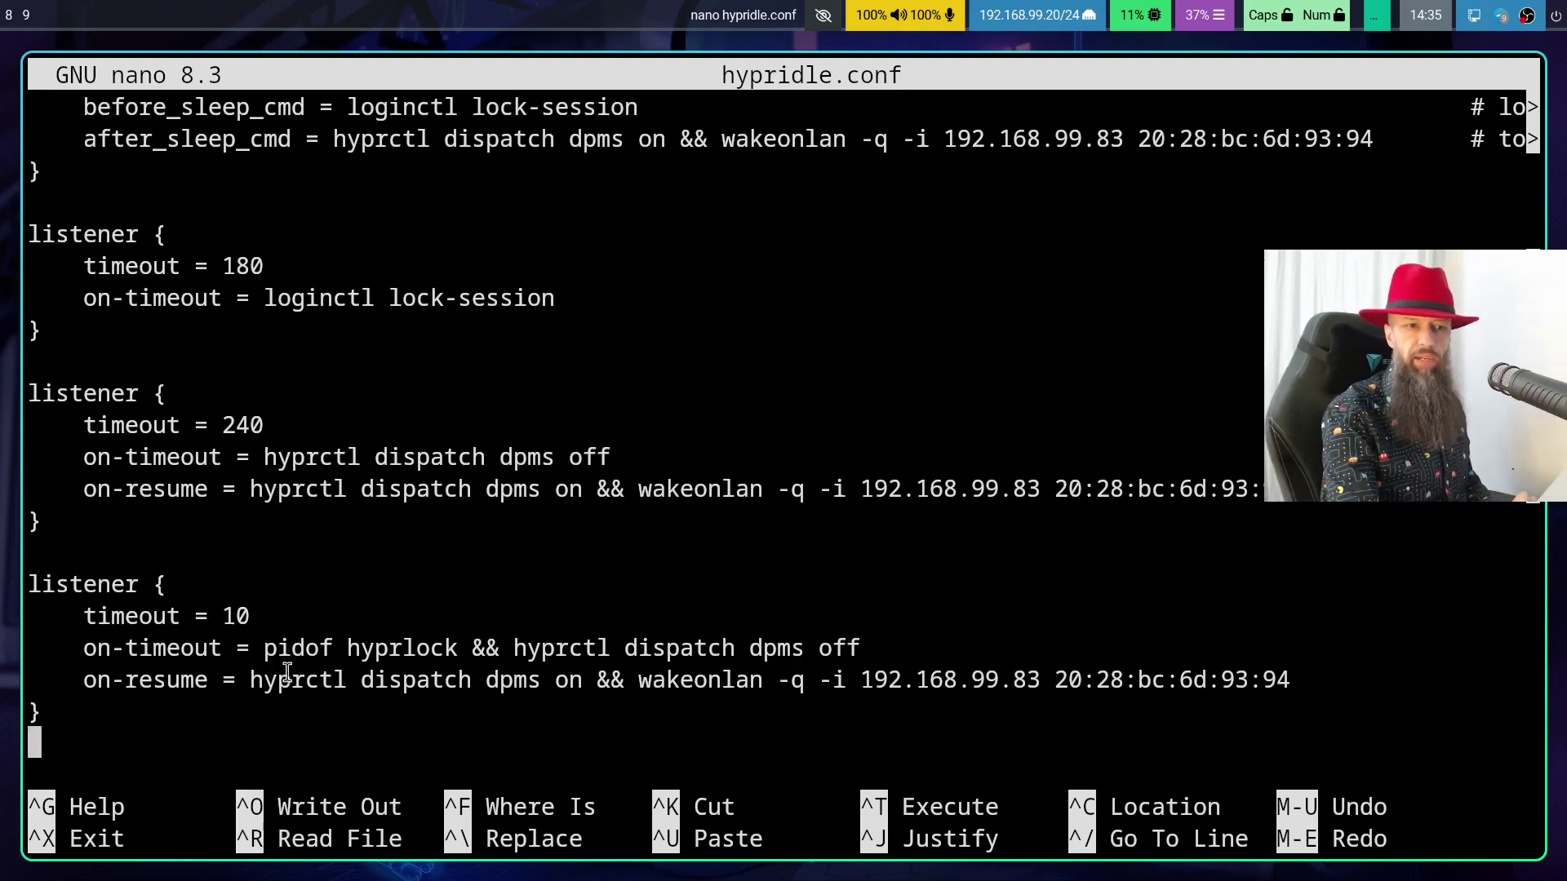
drag(249, 686, 1278, 675)
click(906, 696)
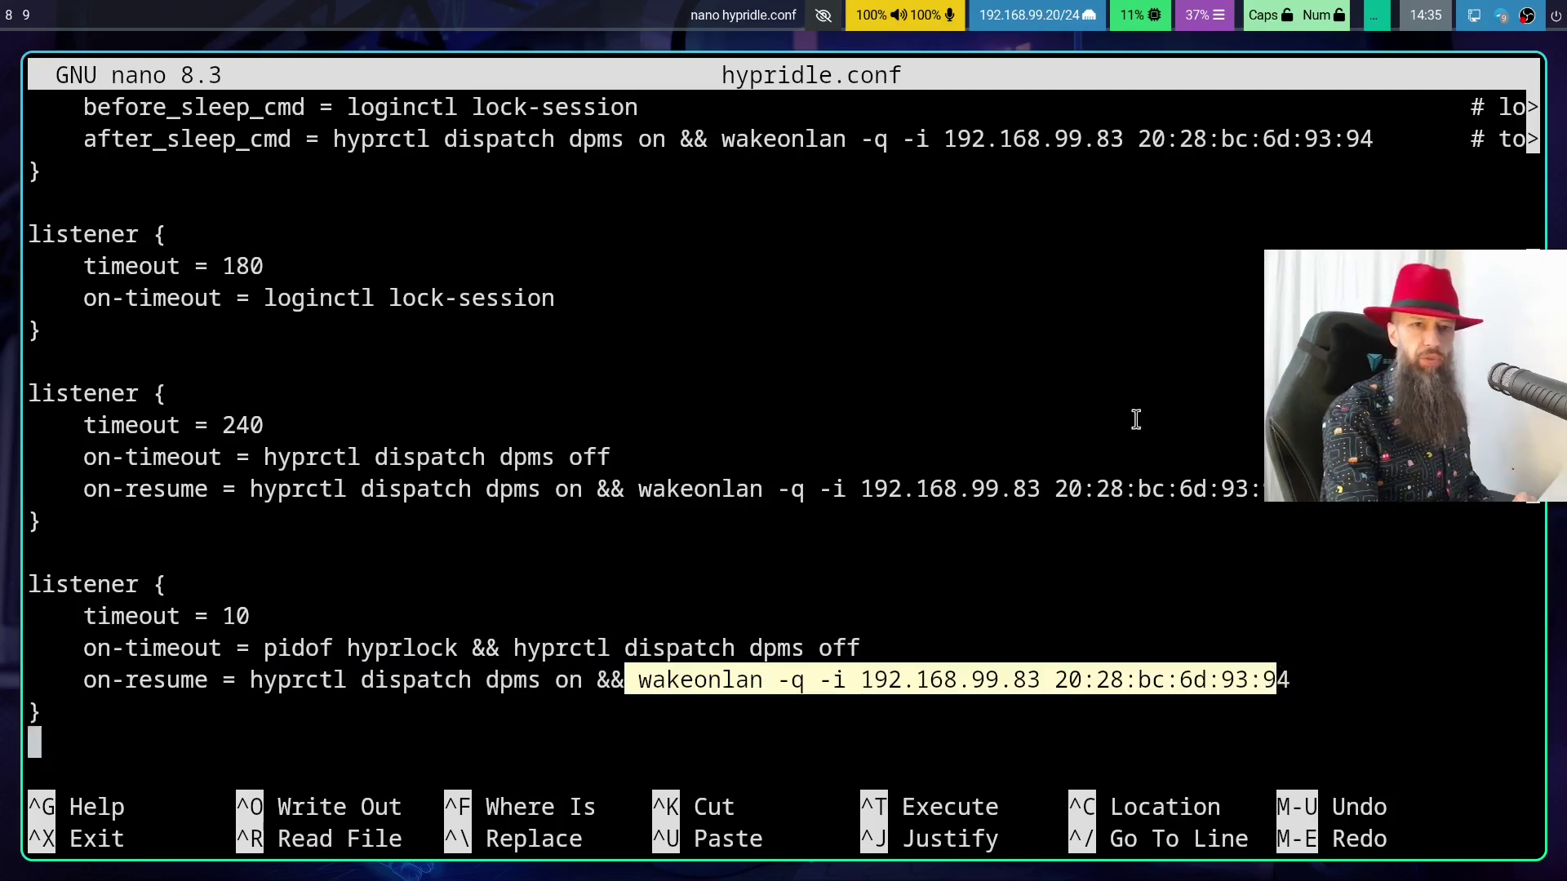
click(836, 329)
key(ctrl+x)
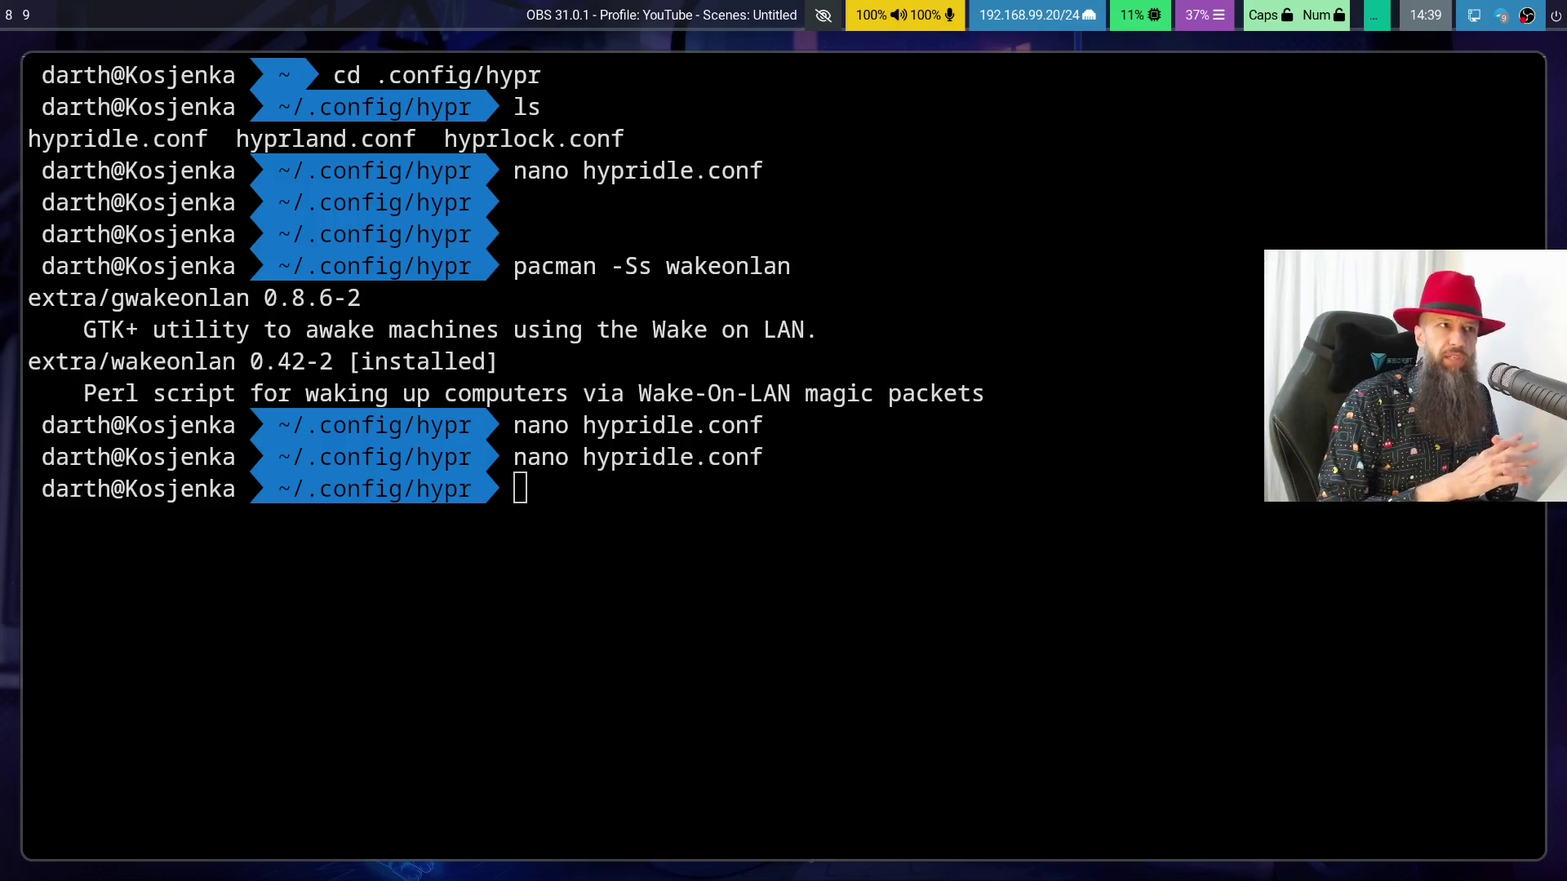
Step: Focus the terminal at the ~/.config/hypr prompt and leave it idle for the lock test
click(899, 358)
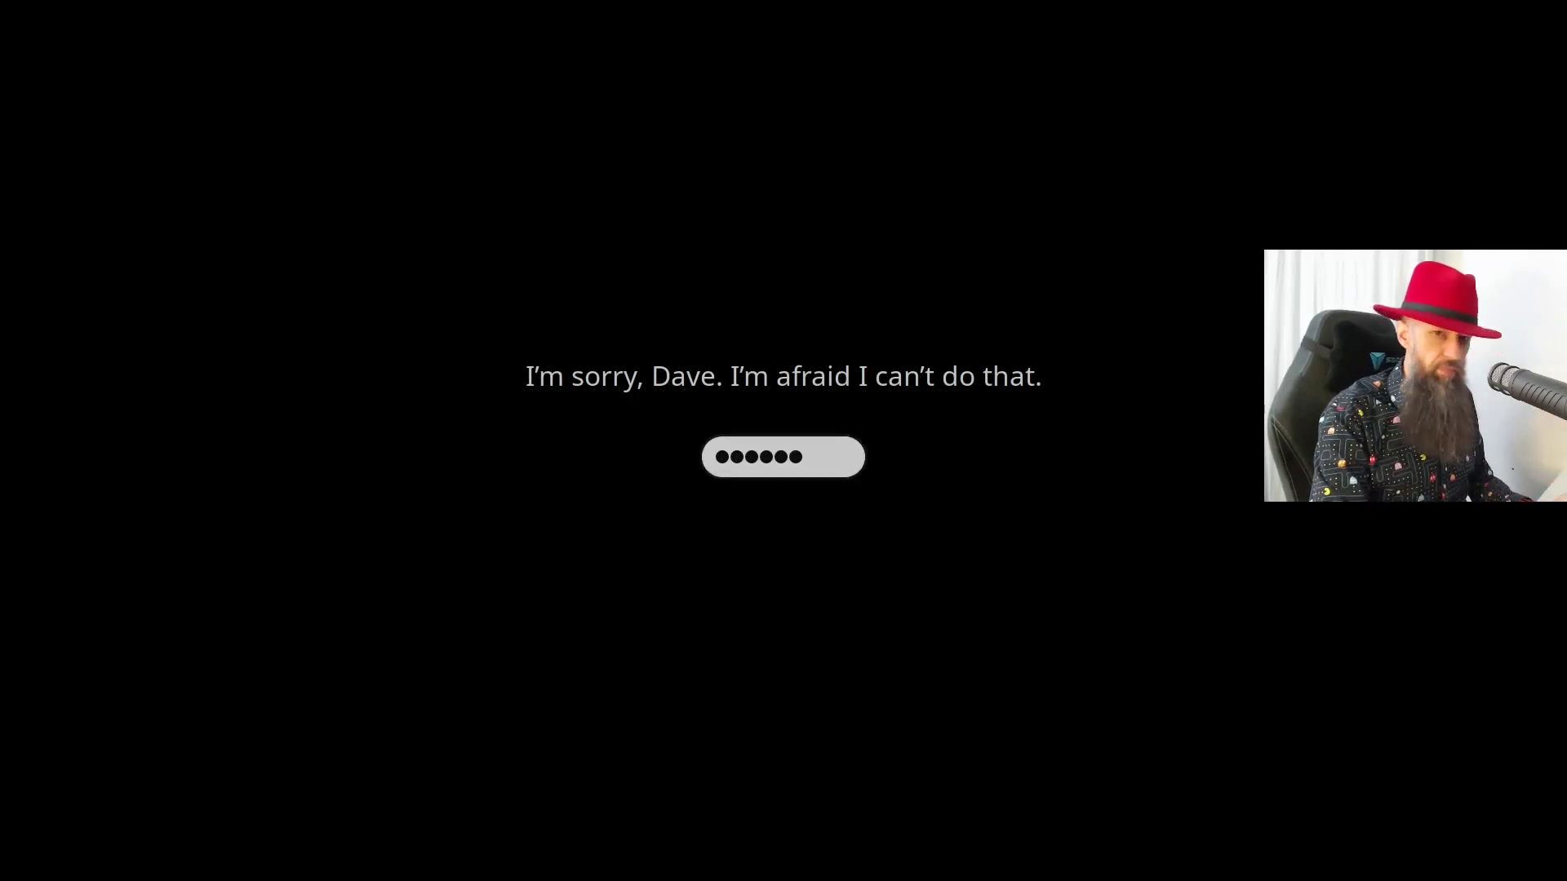
Step: Submit the user password on the hyprlock screen to unlock back to the terminal
key(Return)
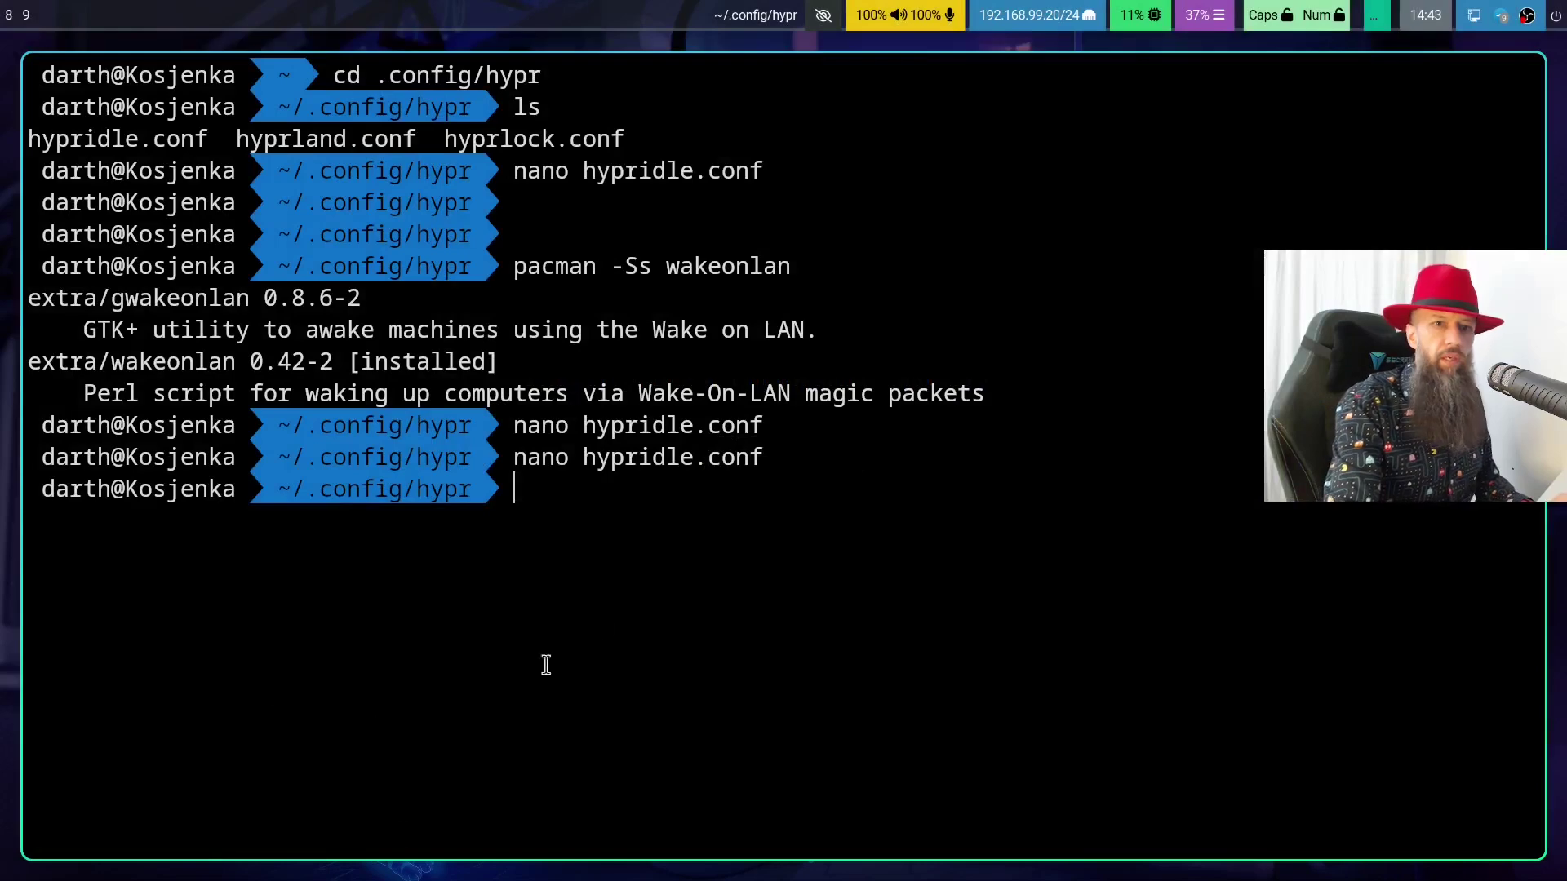